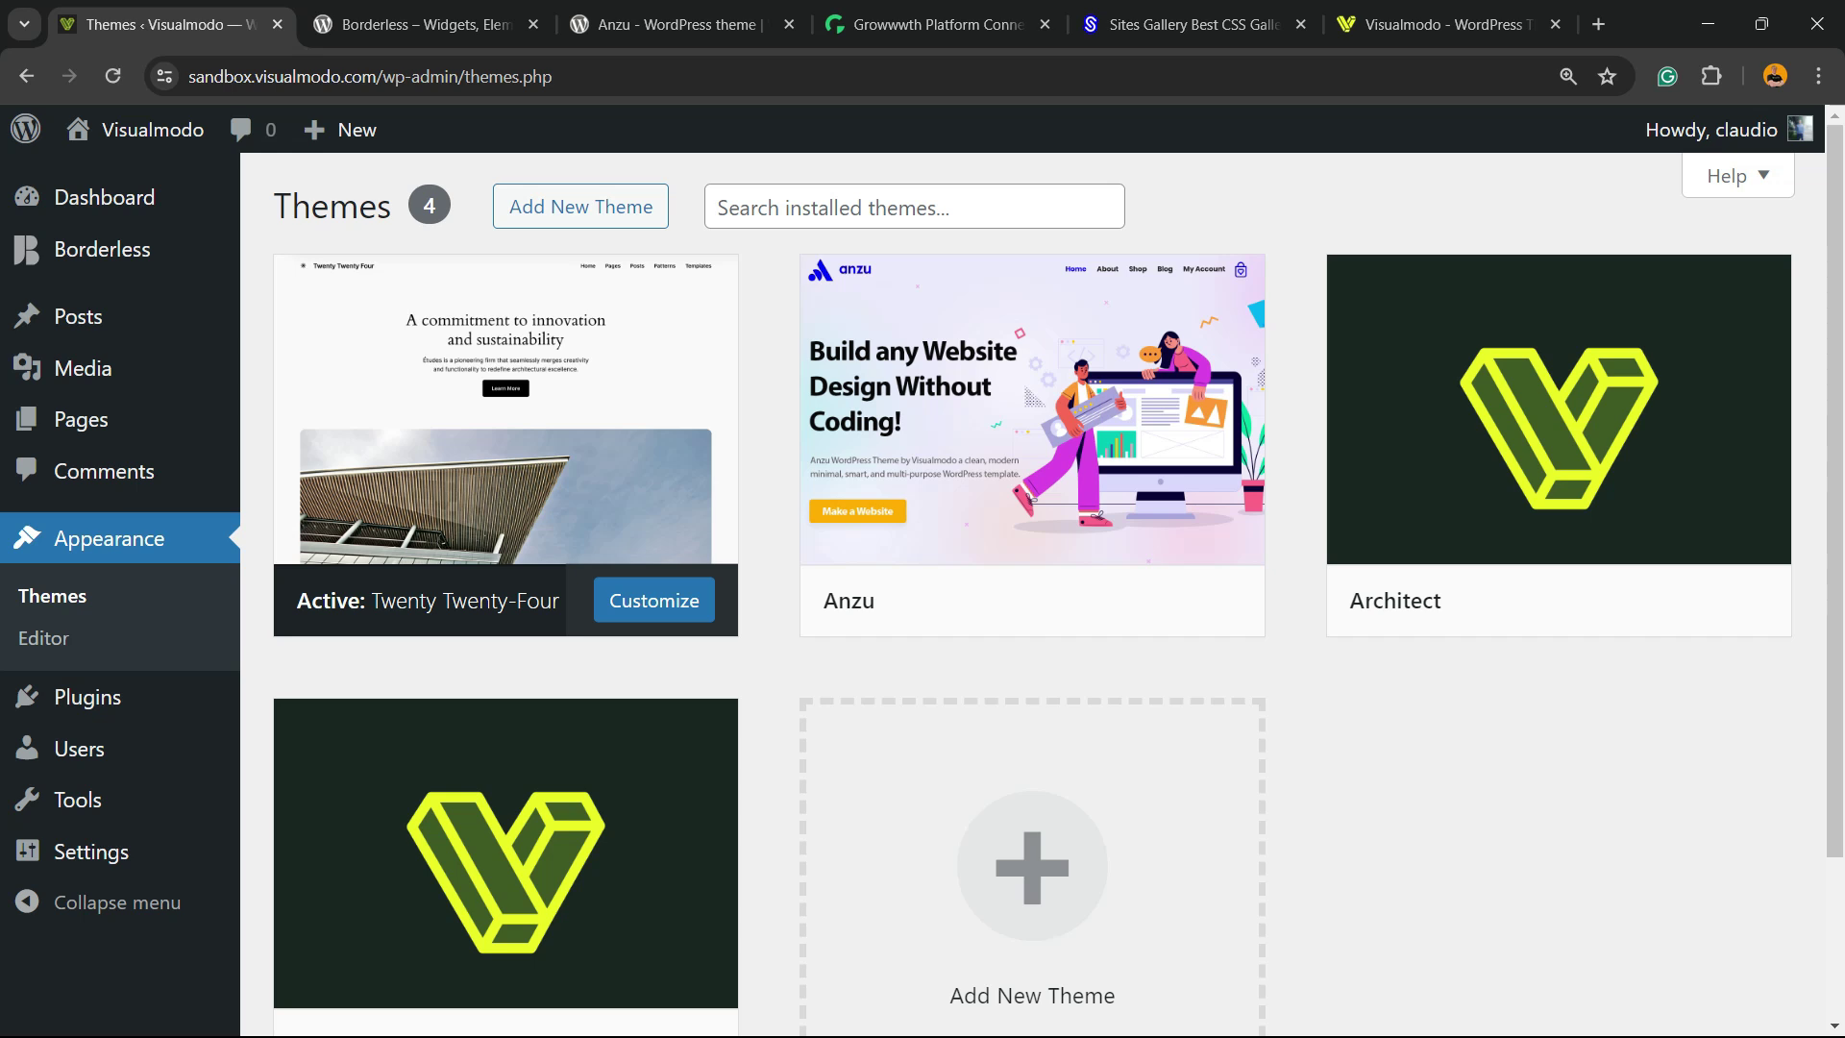
Search the theme directory for "anzu" and activate the Anzu theme.
mouse_move(506, 426)
scroll(1033, 673, down, 2)
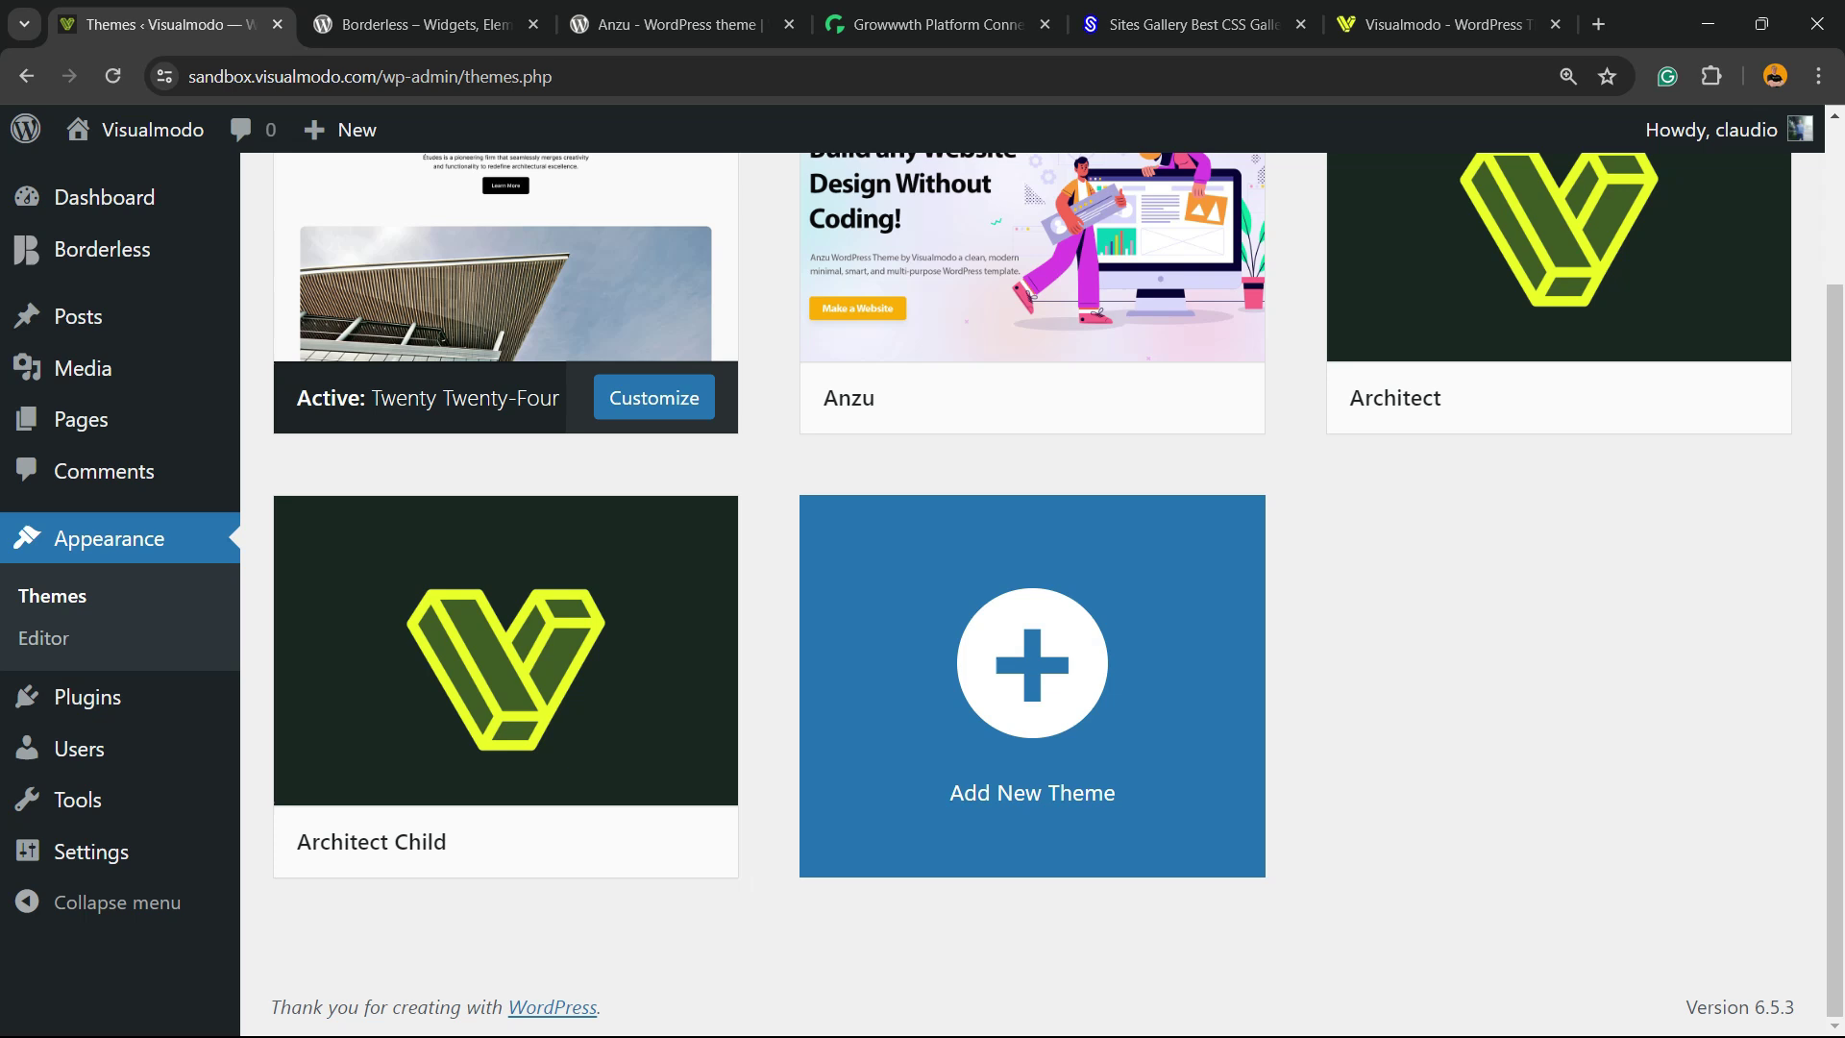
click(1031, 672)
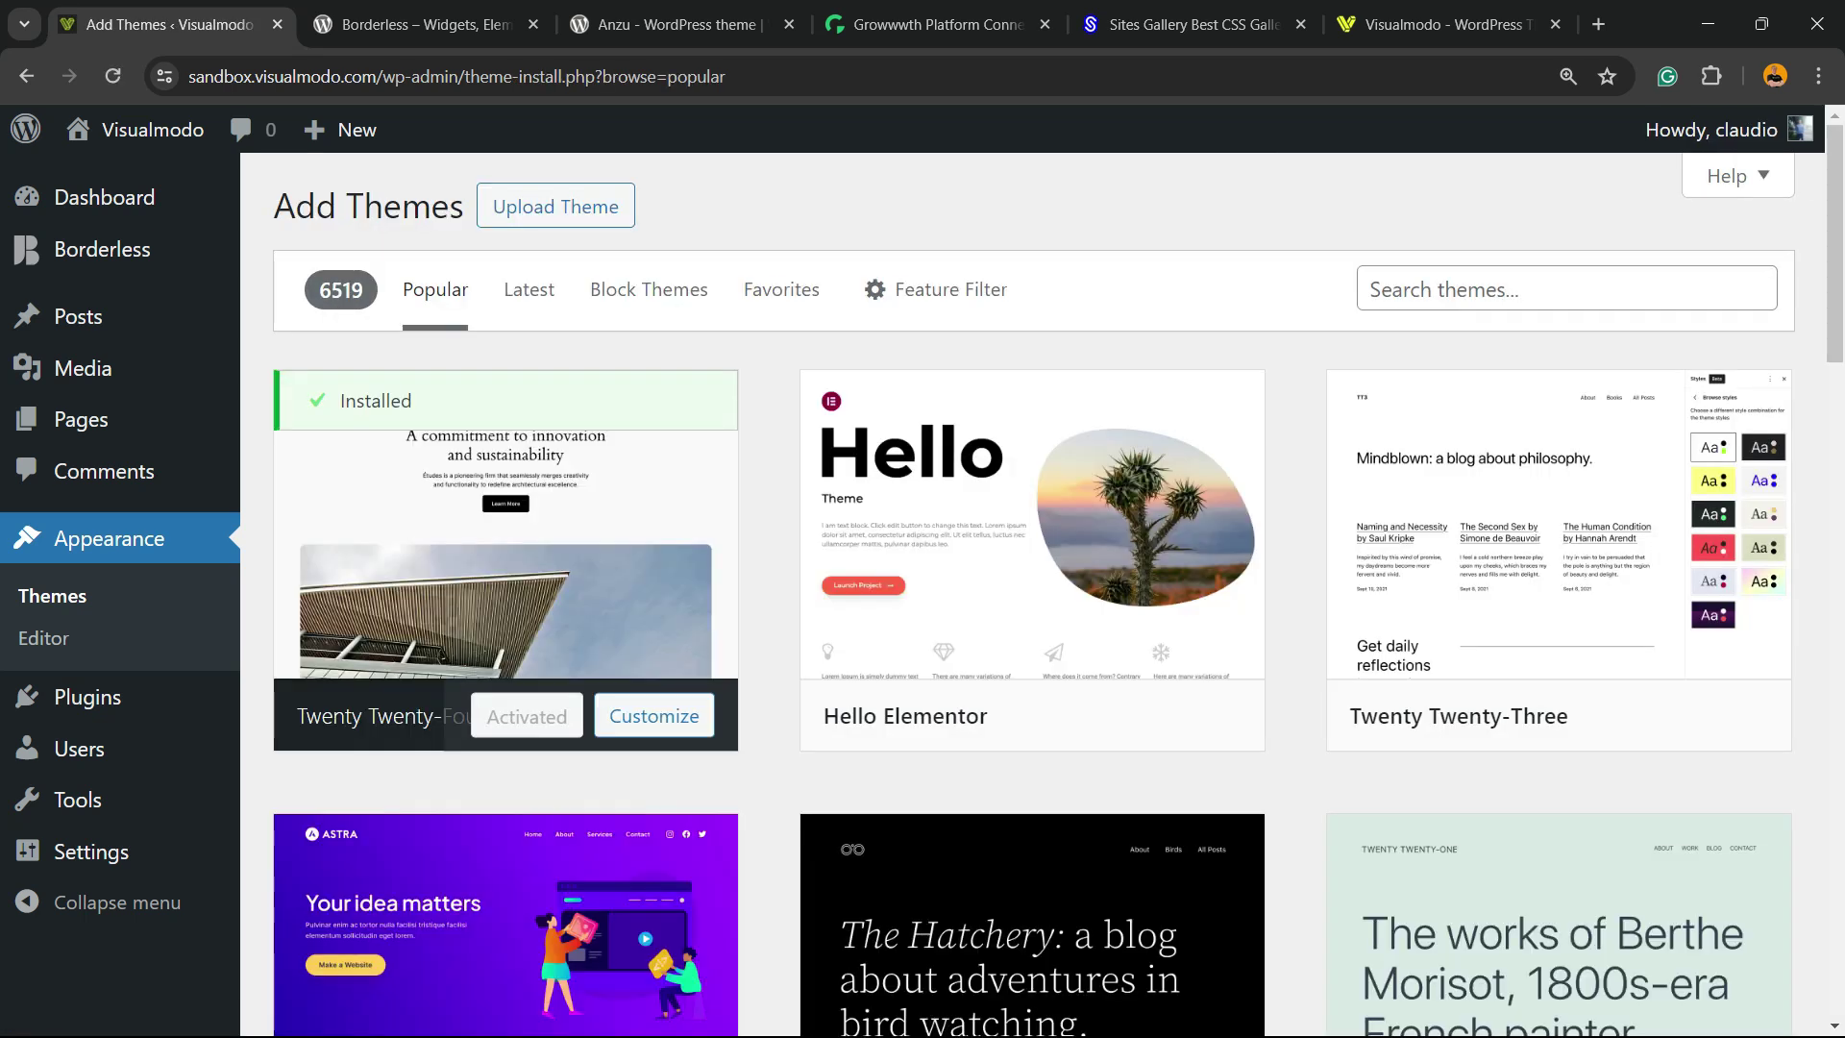
click(1566, 289)
key(Down)
key(Return)
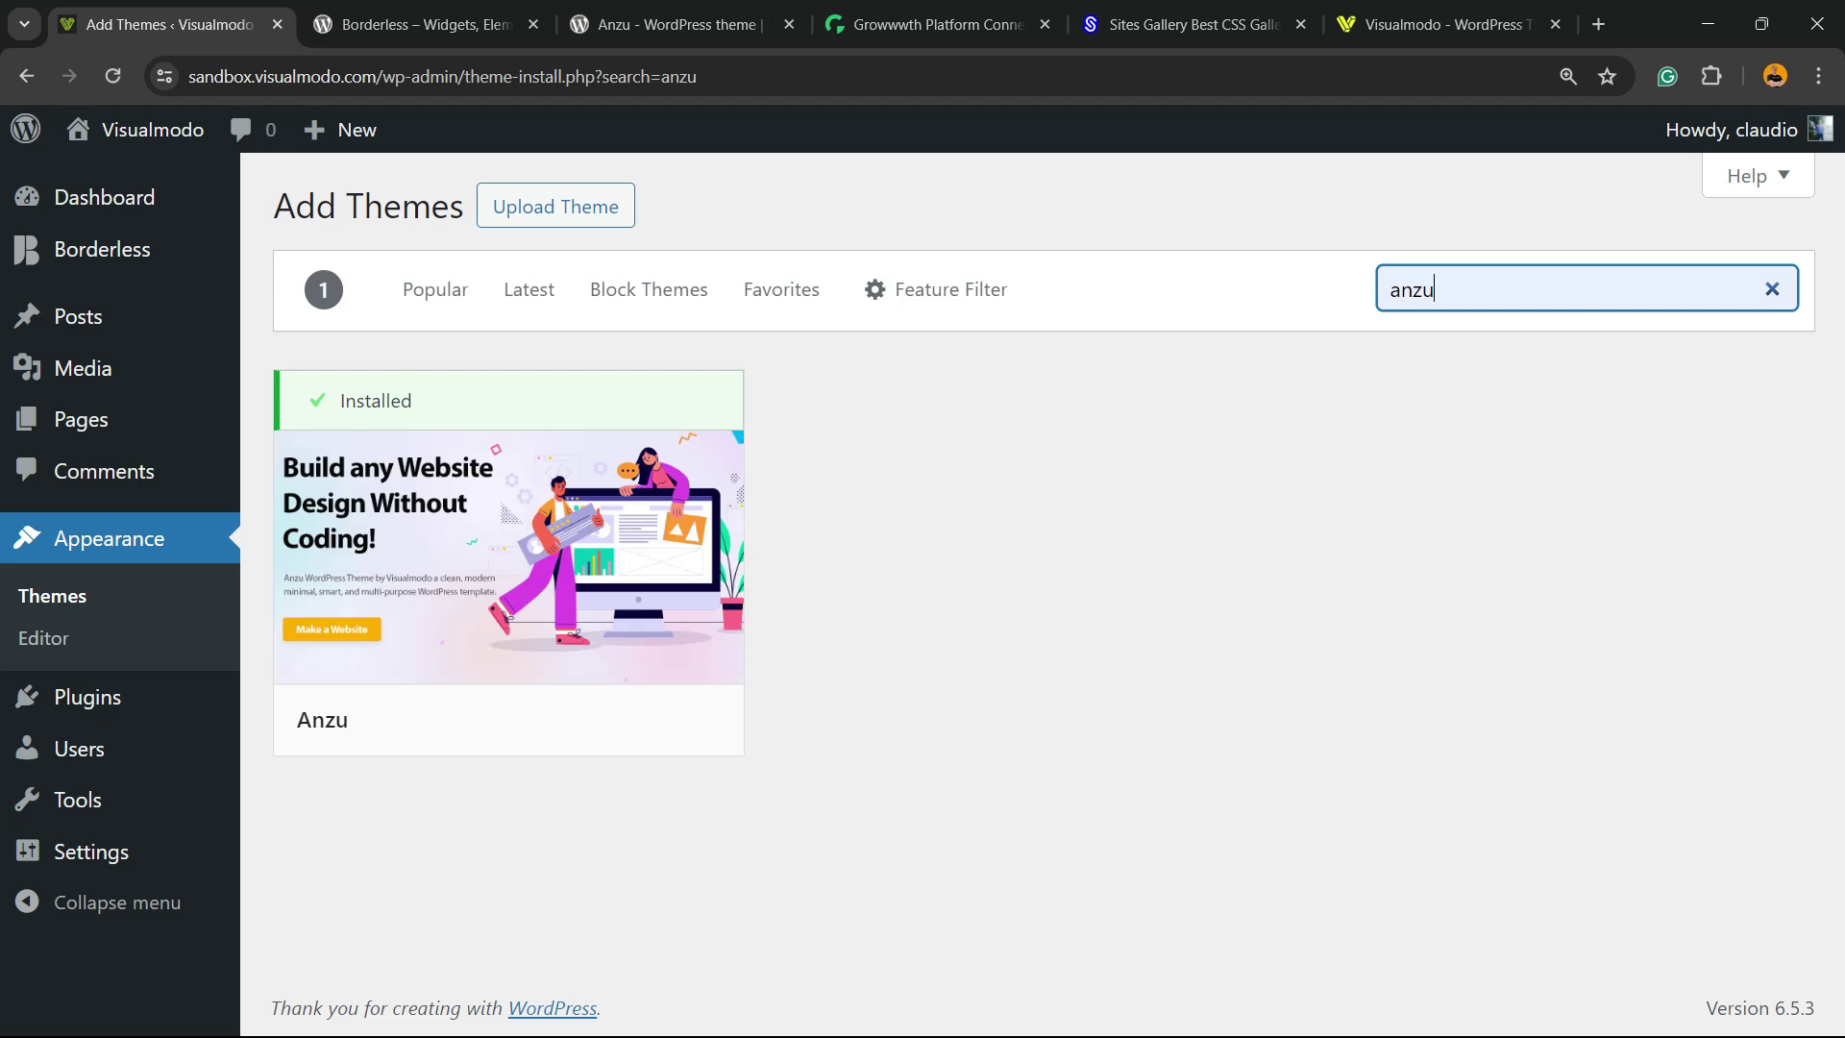
mouse_move(519, 577)
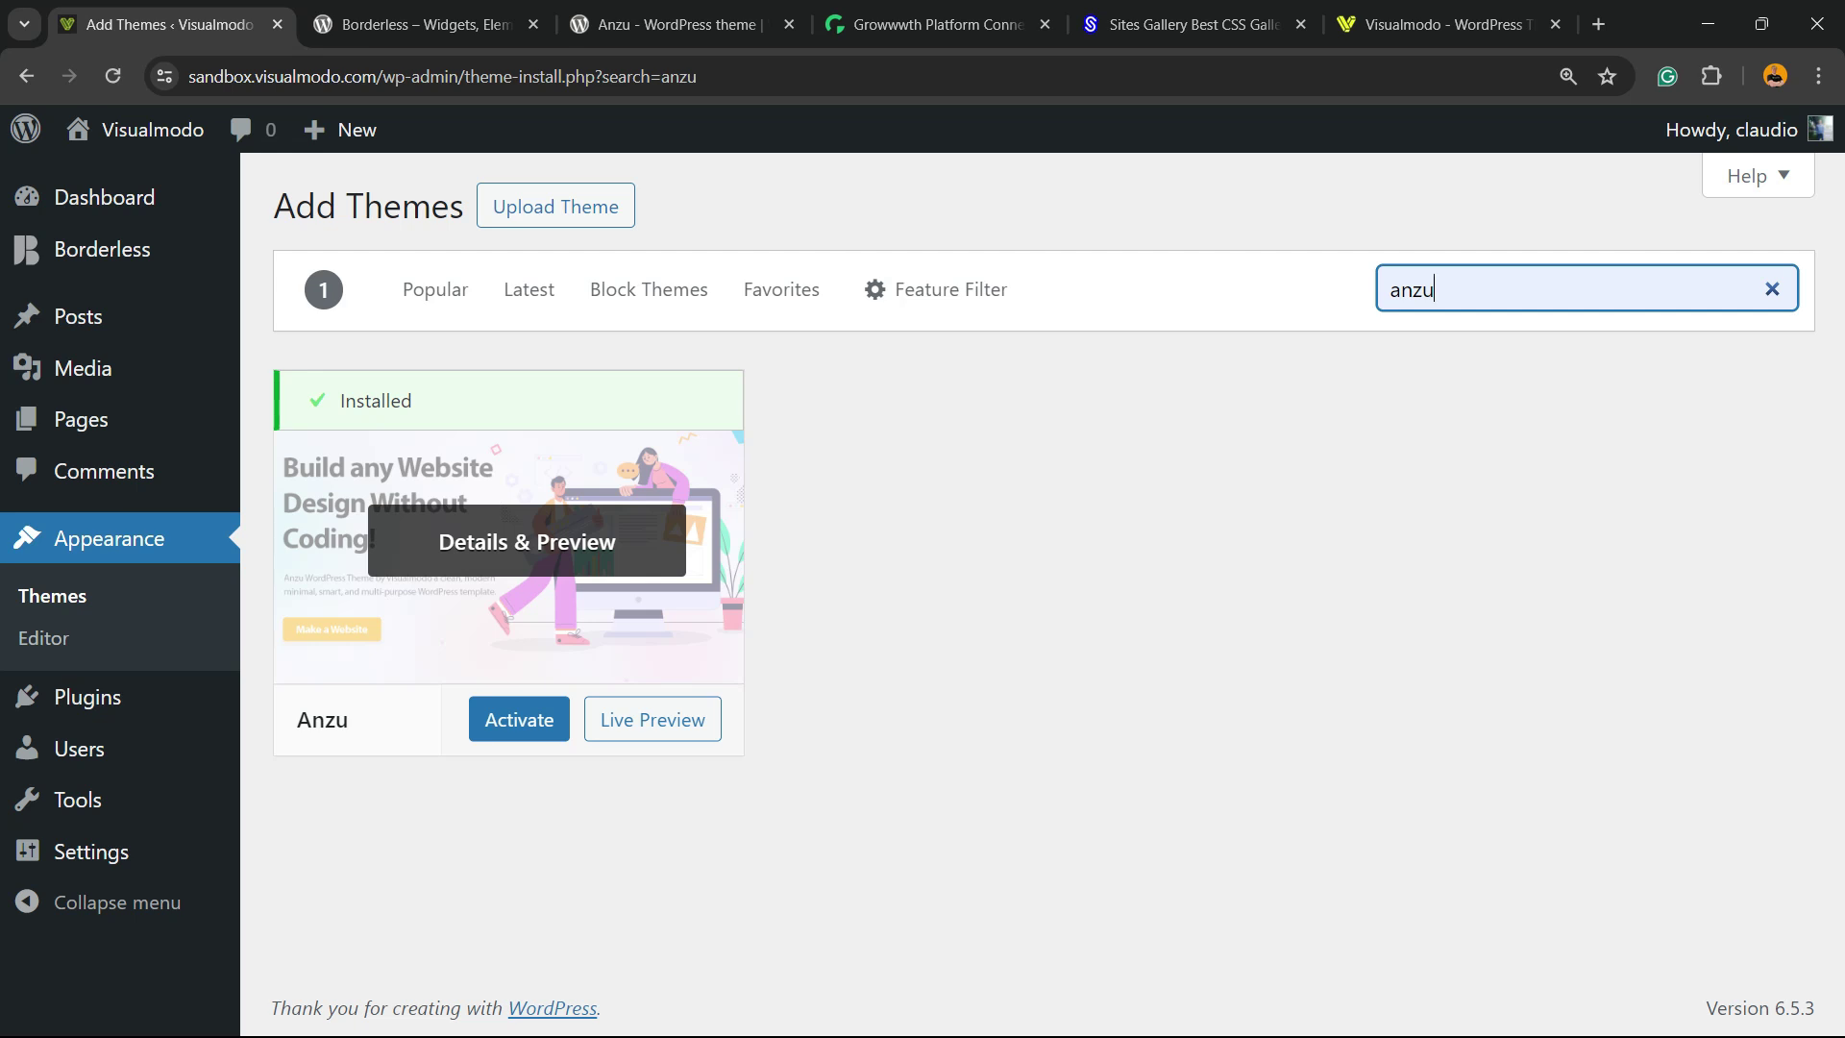
click(519, 720)
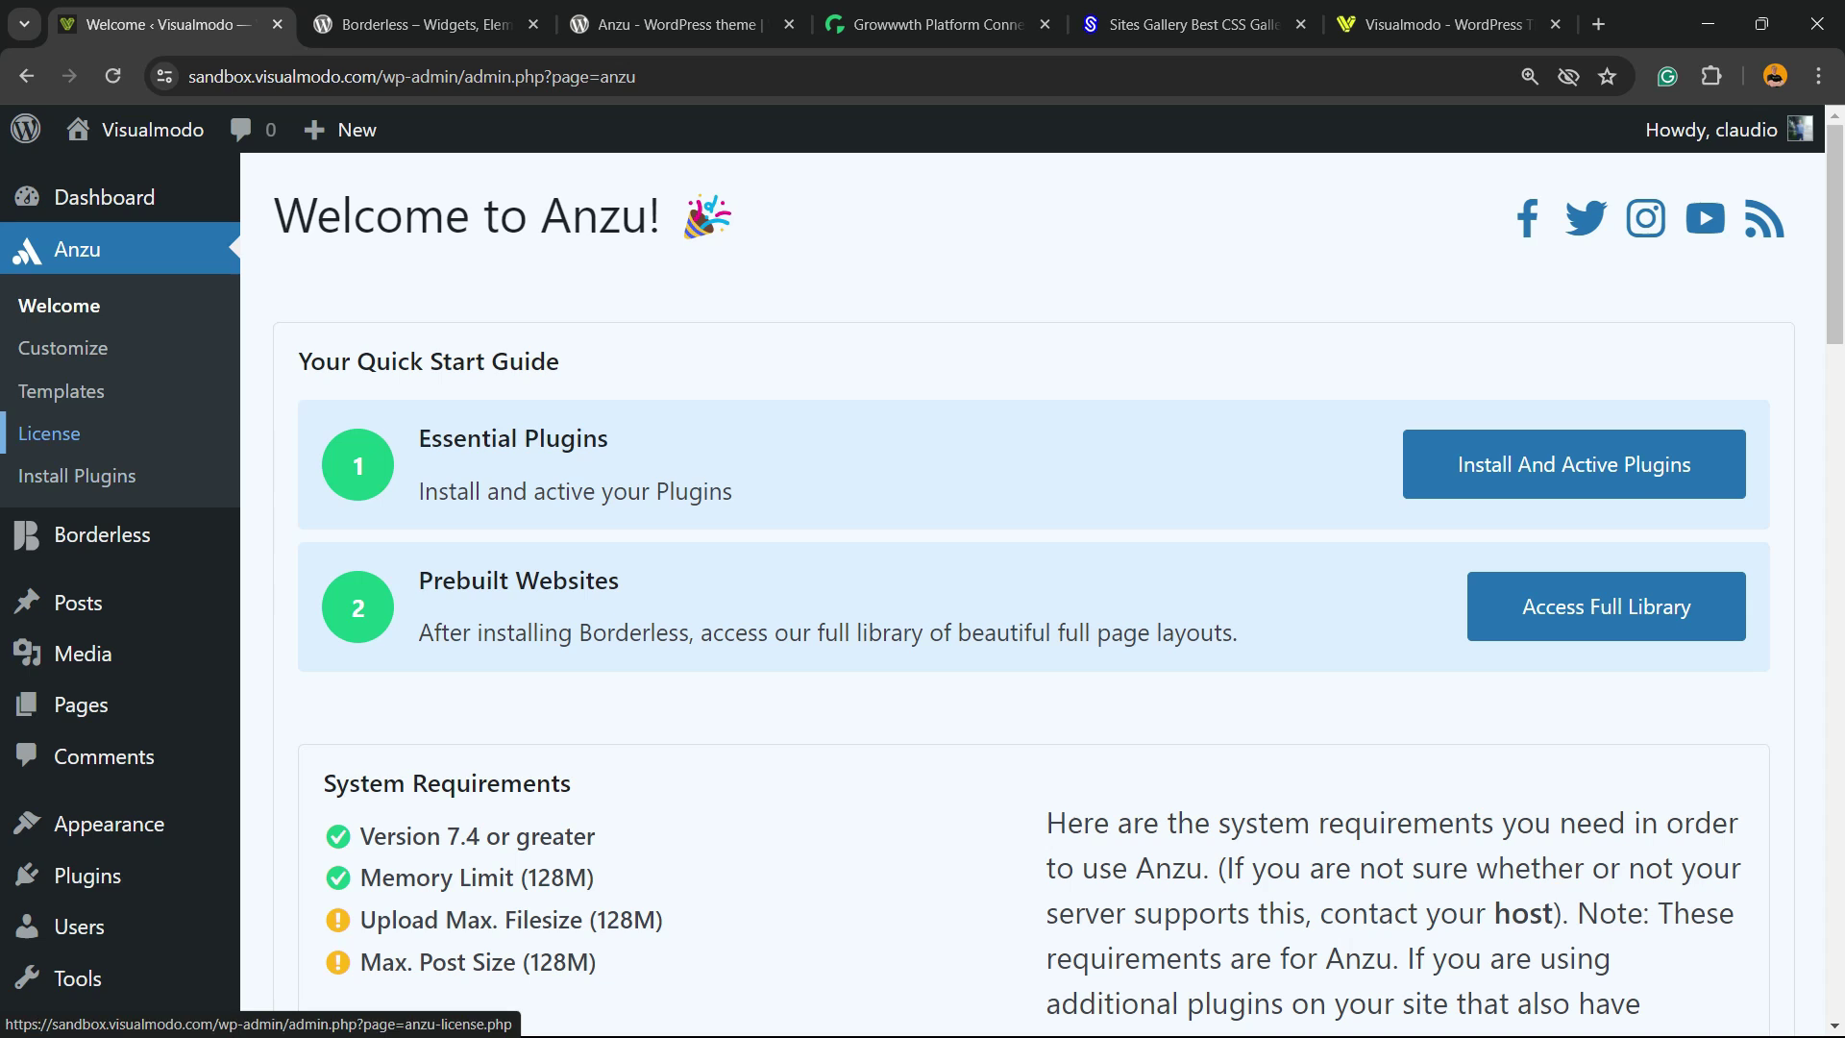
Open the Theme File Editor for the active Anzu theme.
scroll(50, 437, down, 5)
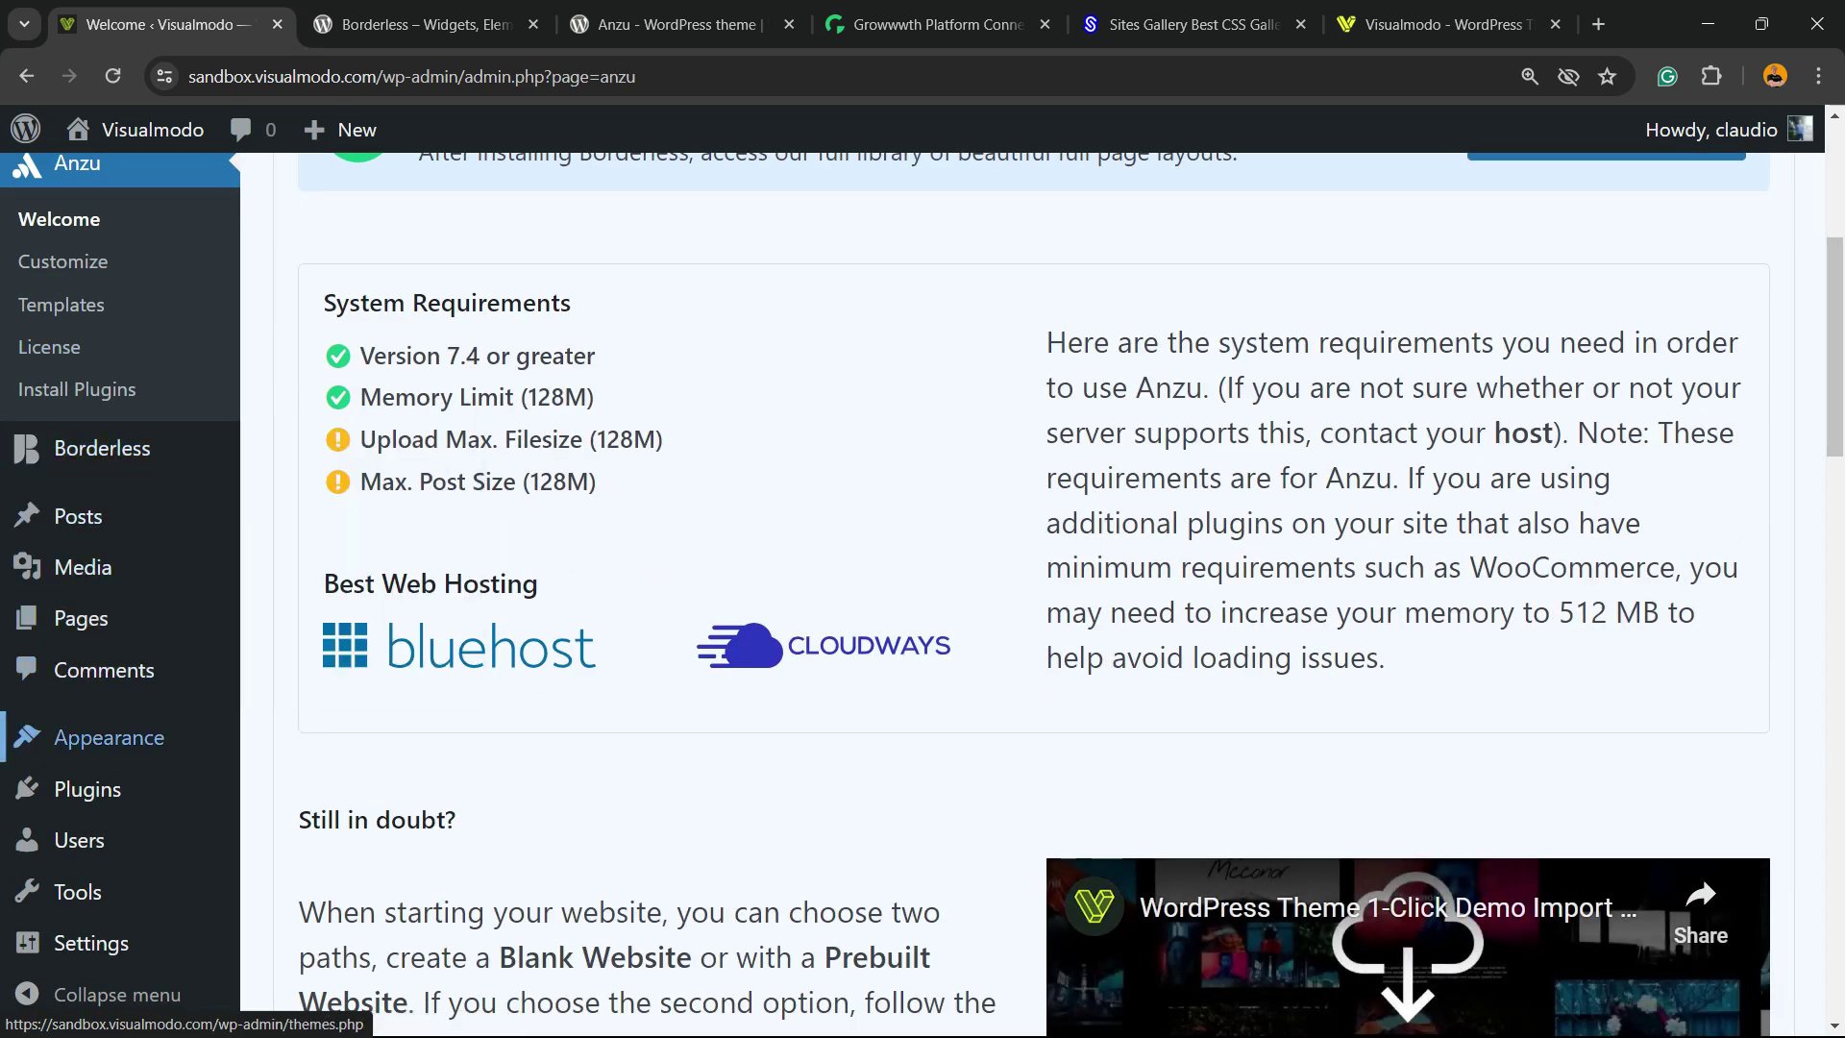
mouse_move(109, 737)
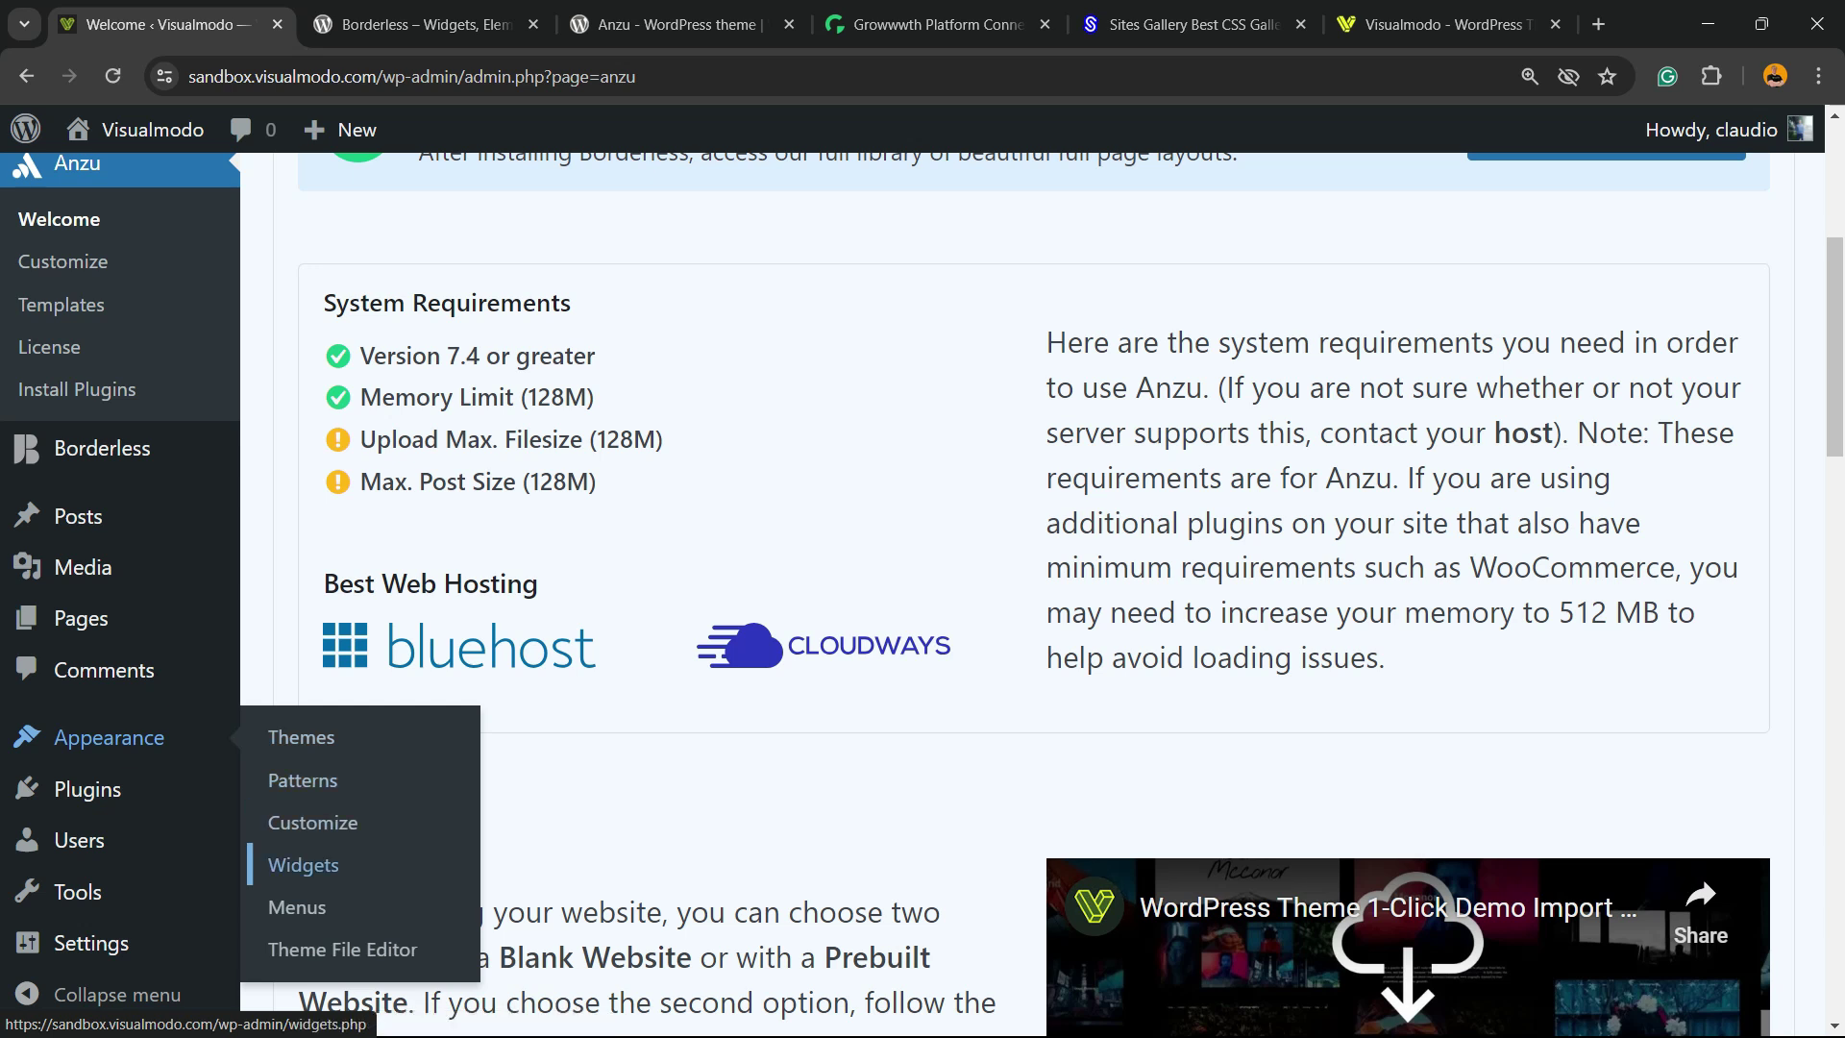
click(310, 952)
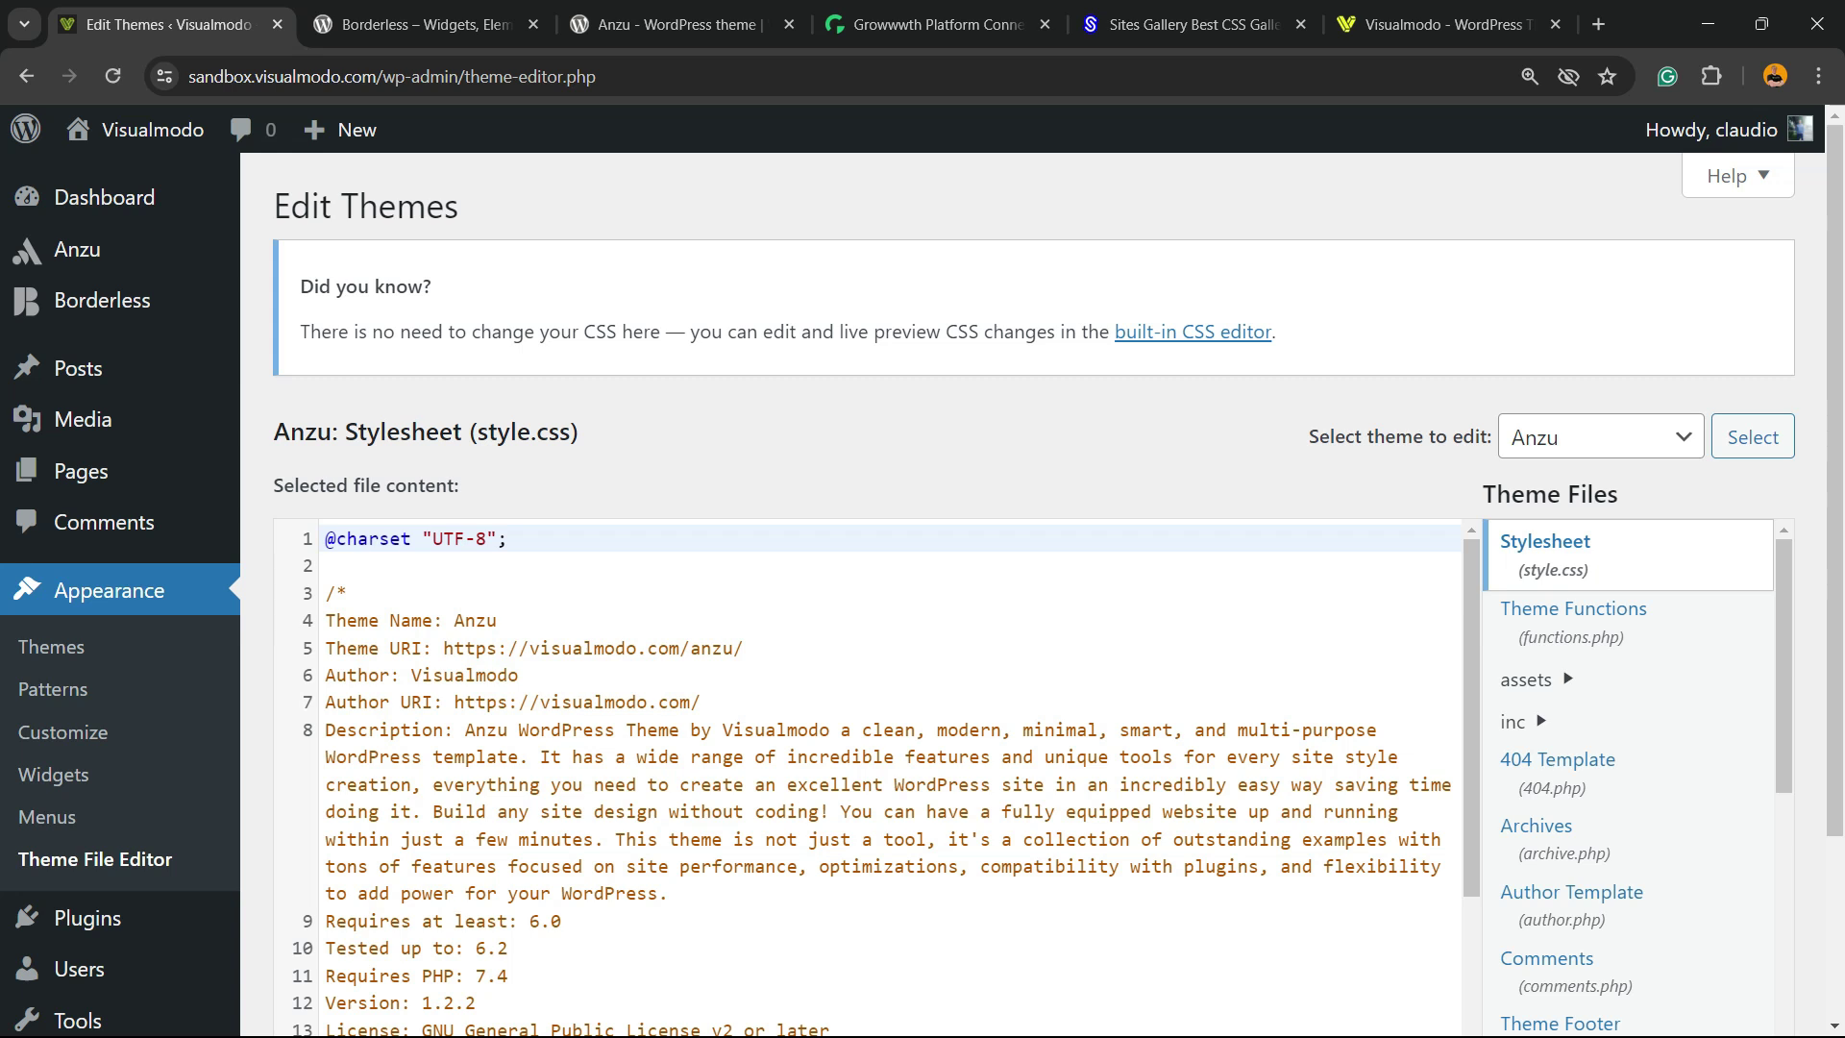
scroll(1230, 467, up, 1)
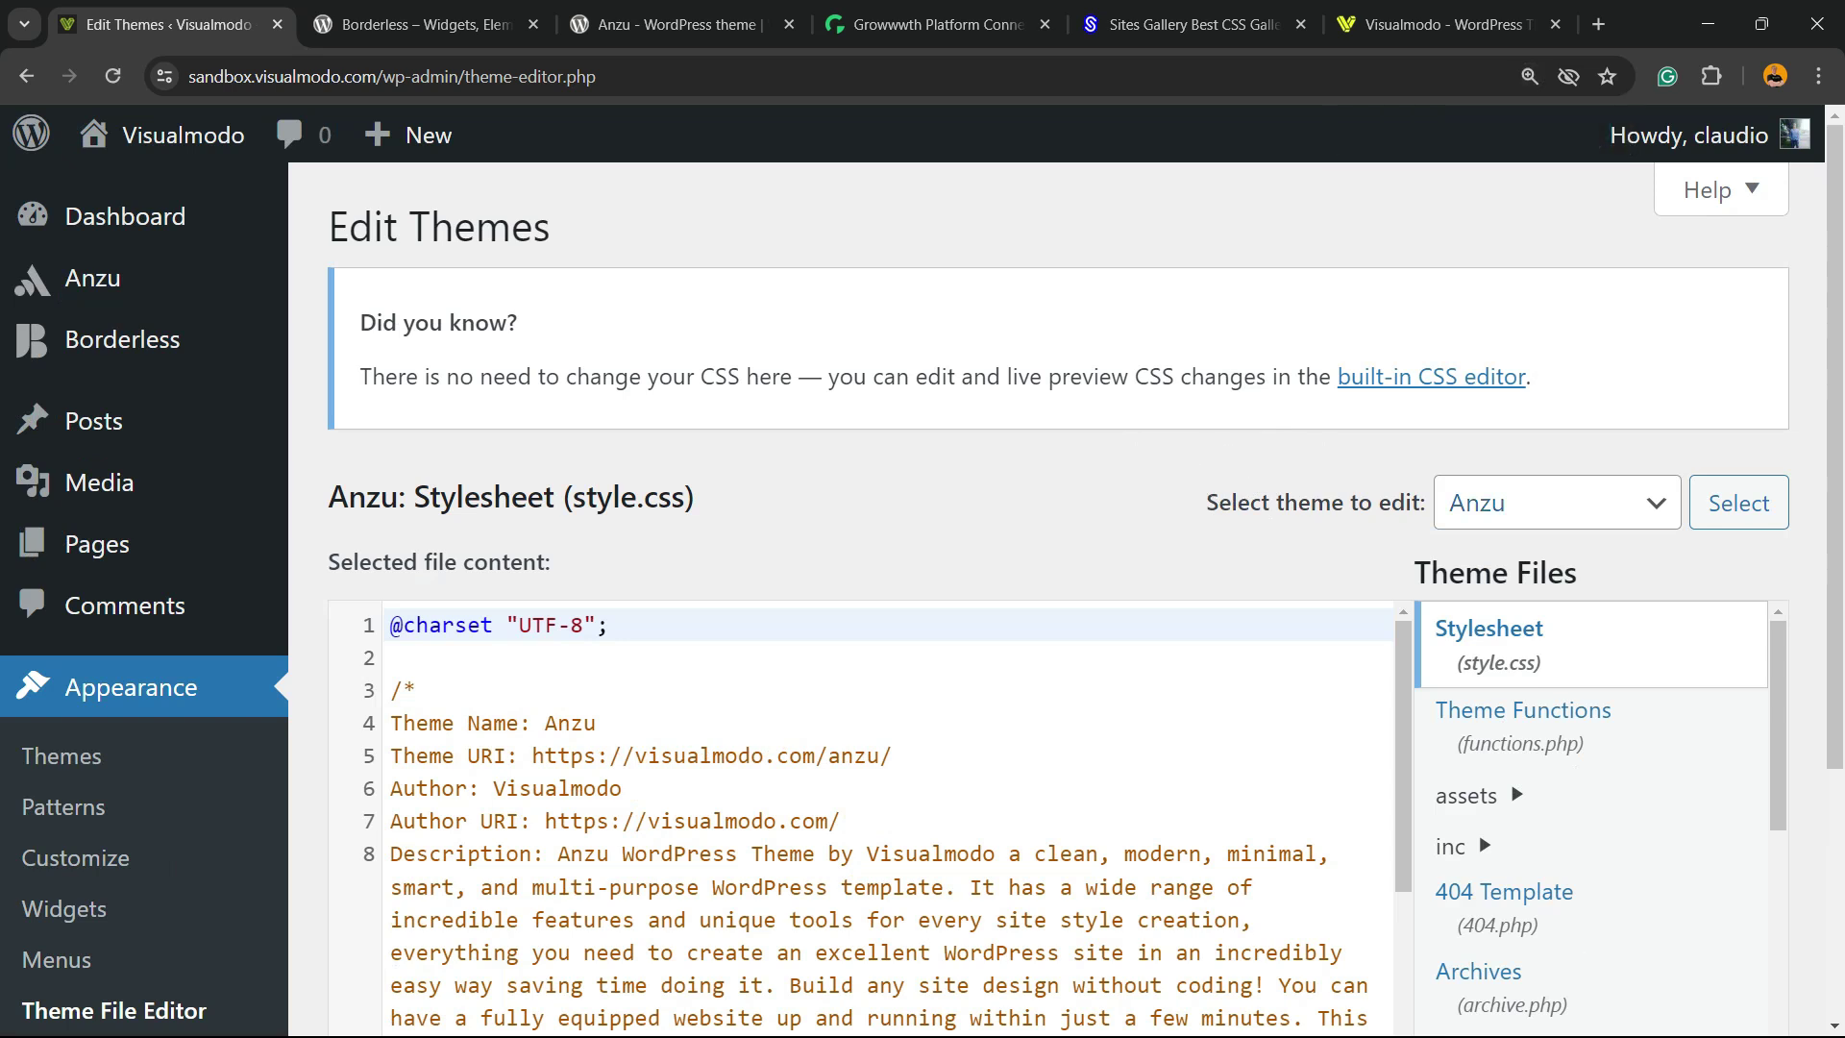
Load the Twenty Twenty-Four theme's stylesheet for editing.
drag(1686, 503, 1203, 503)
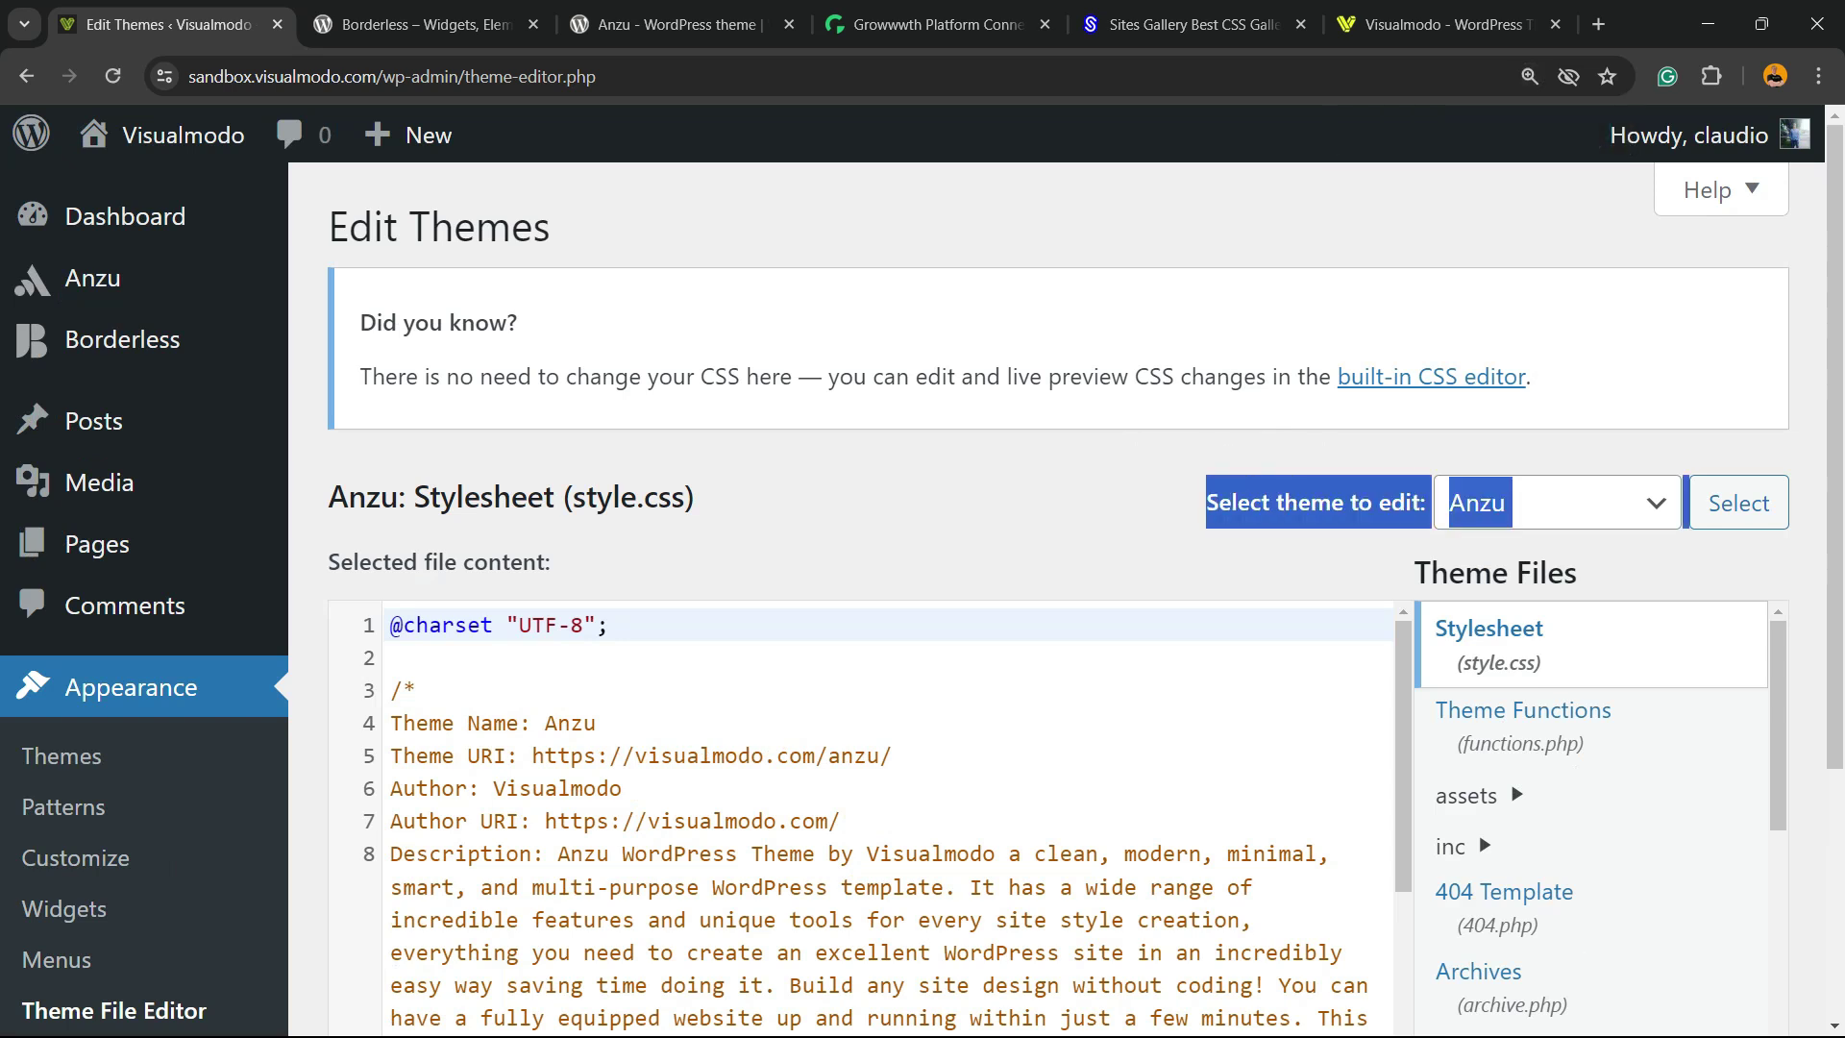
click(1559, 502)
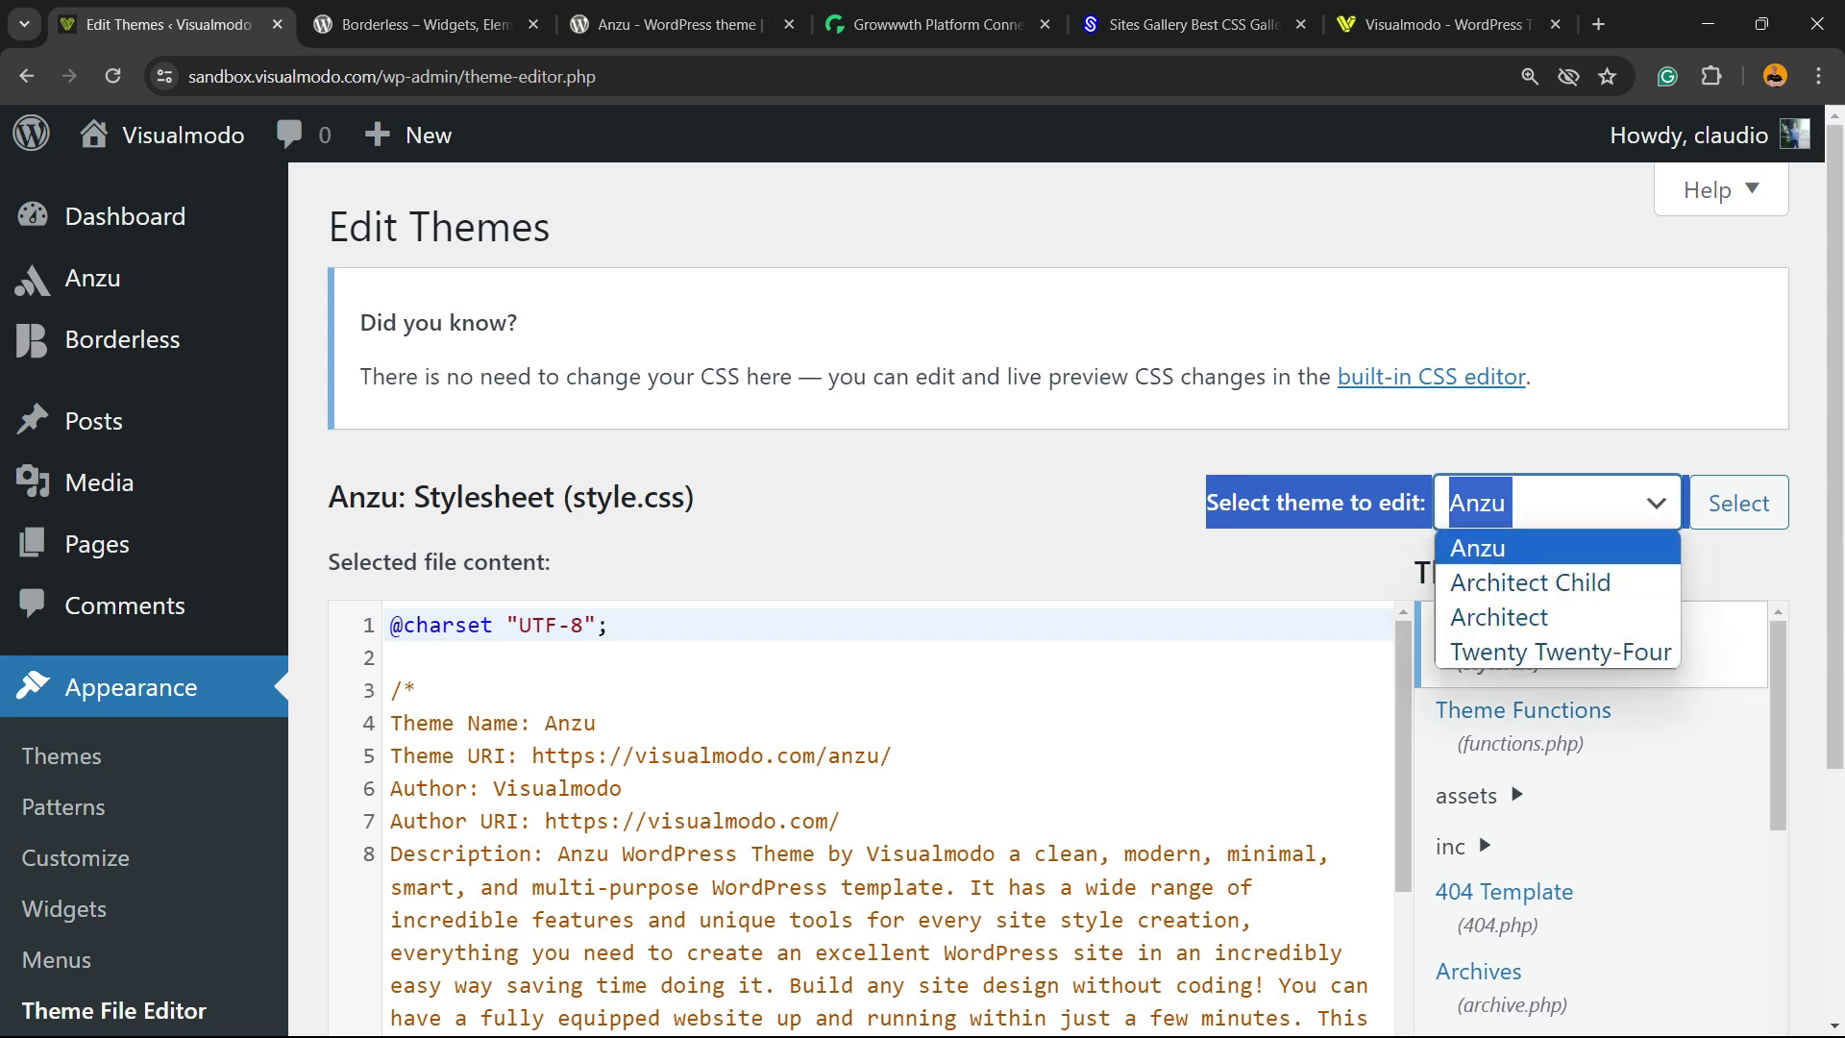
key(Down)
key(Down)
key(Down)
key(Up)
key(Up)
key(Up)
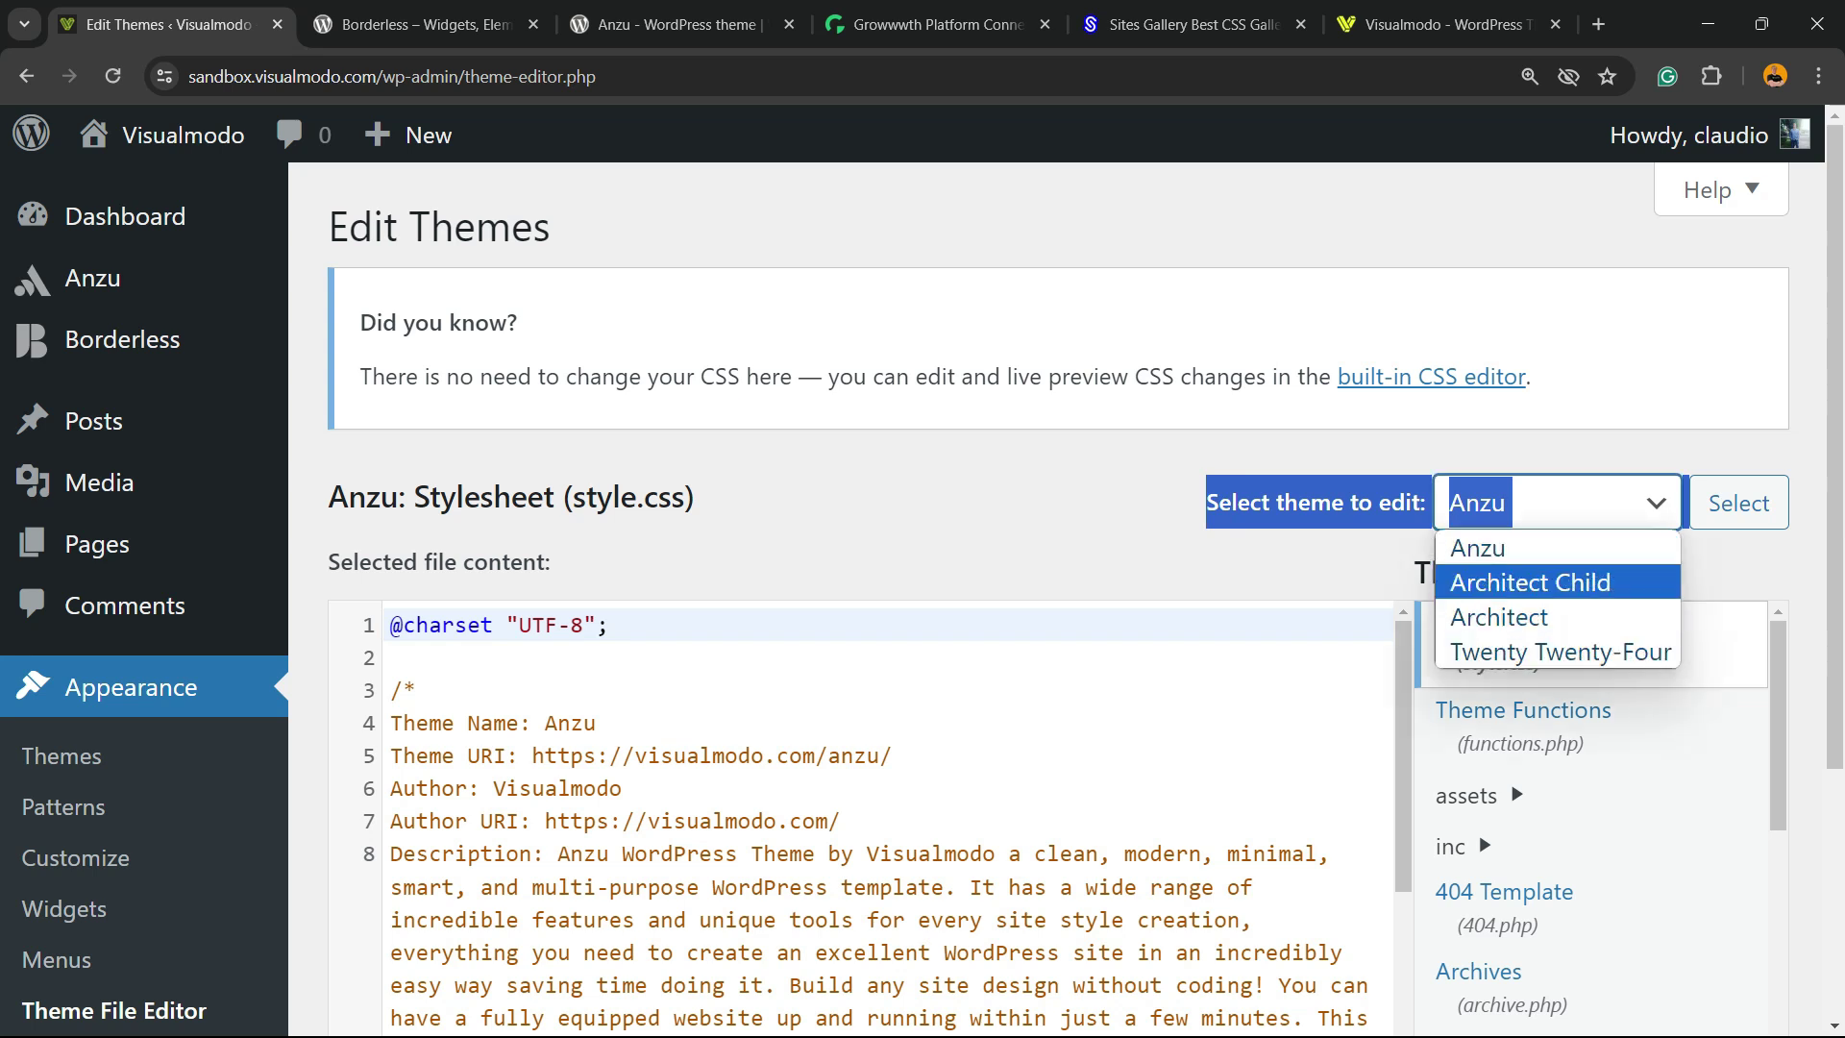
key(Down)
key(Down)
key(Down)
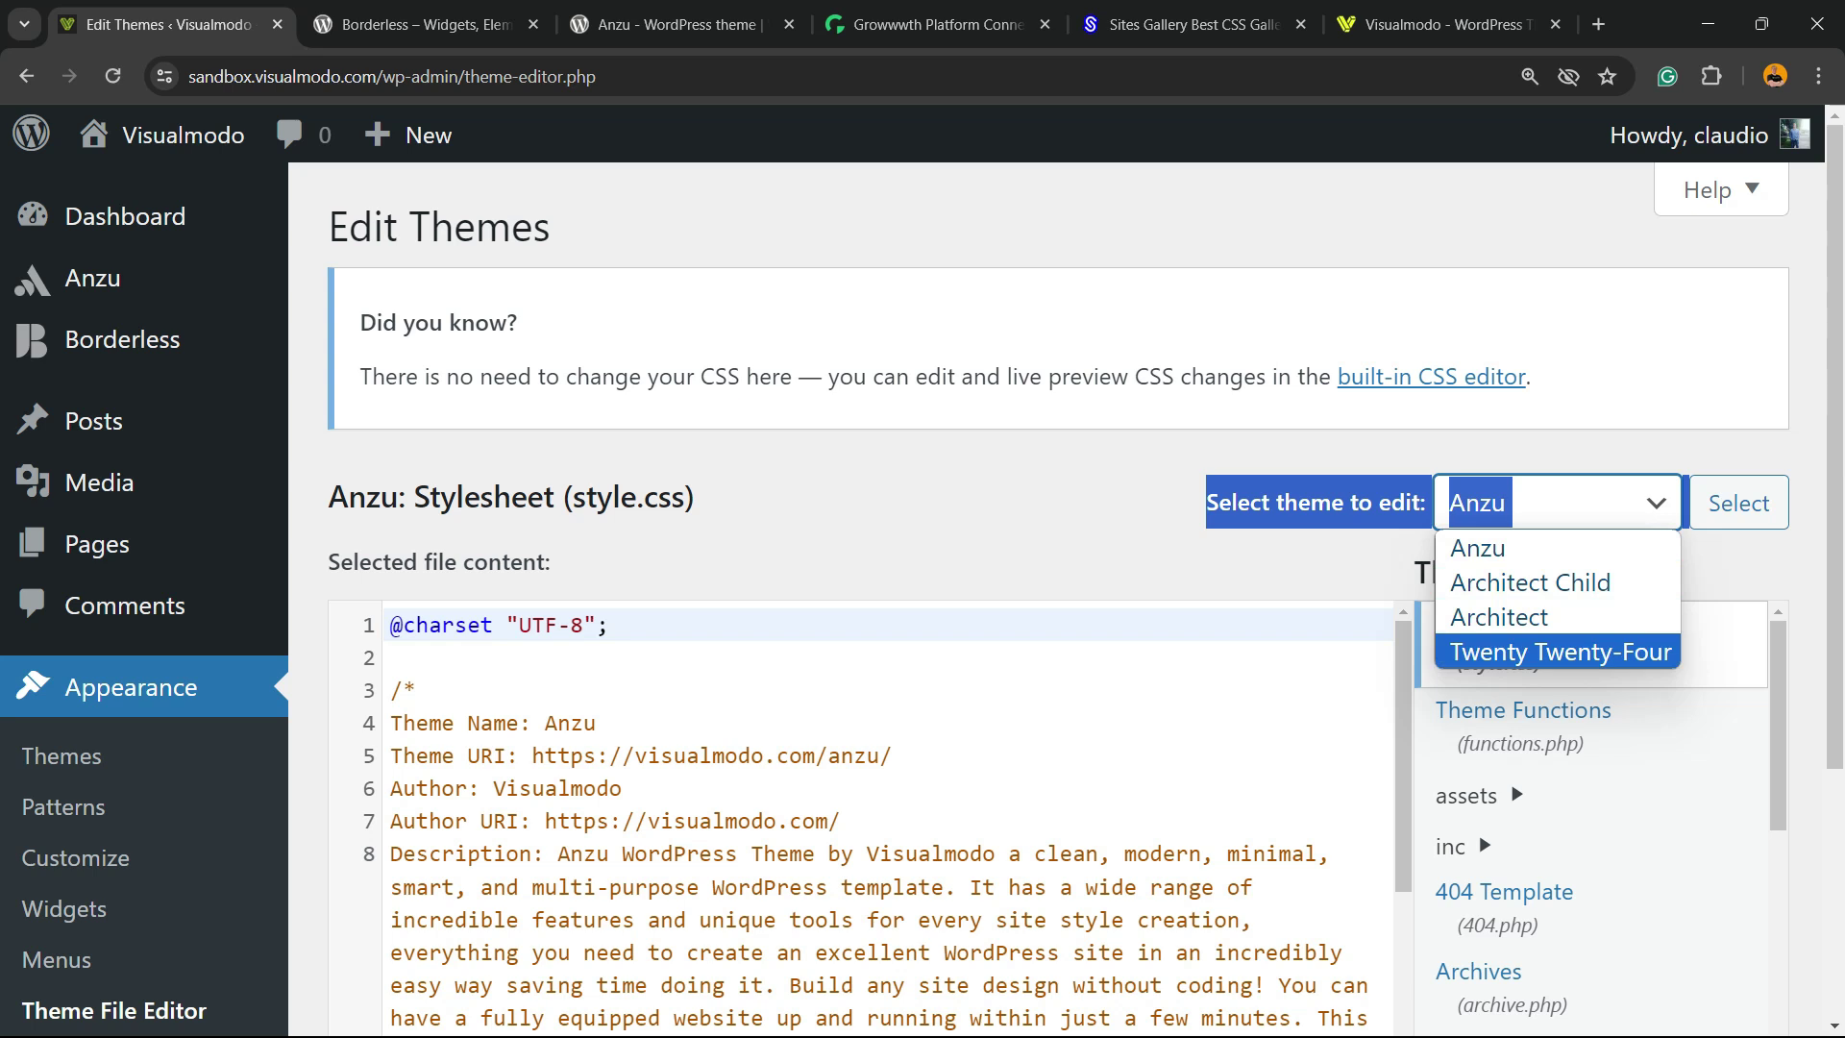
key(Return)
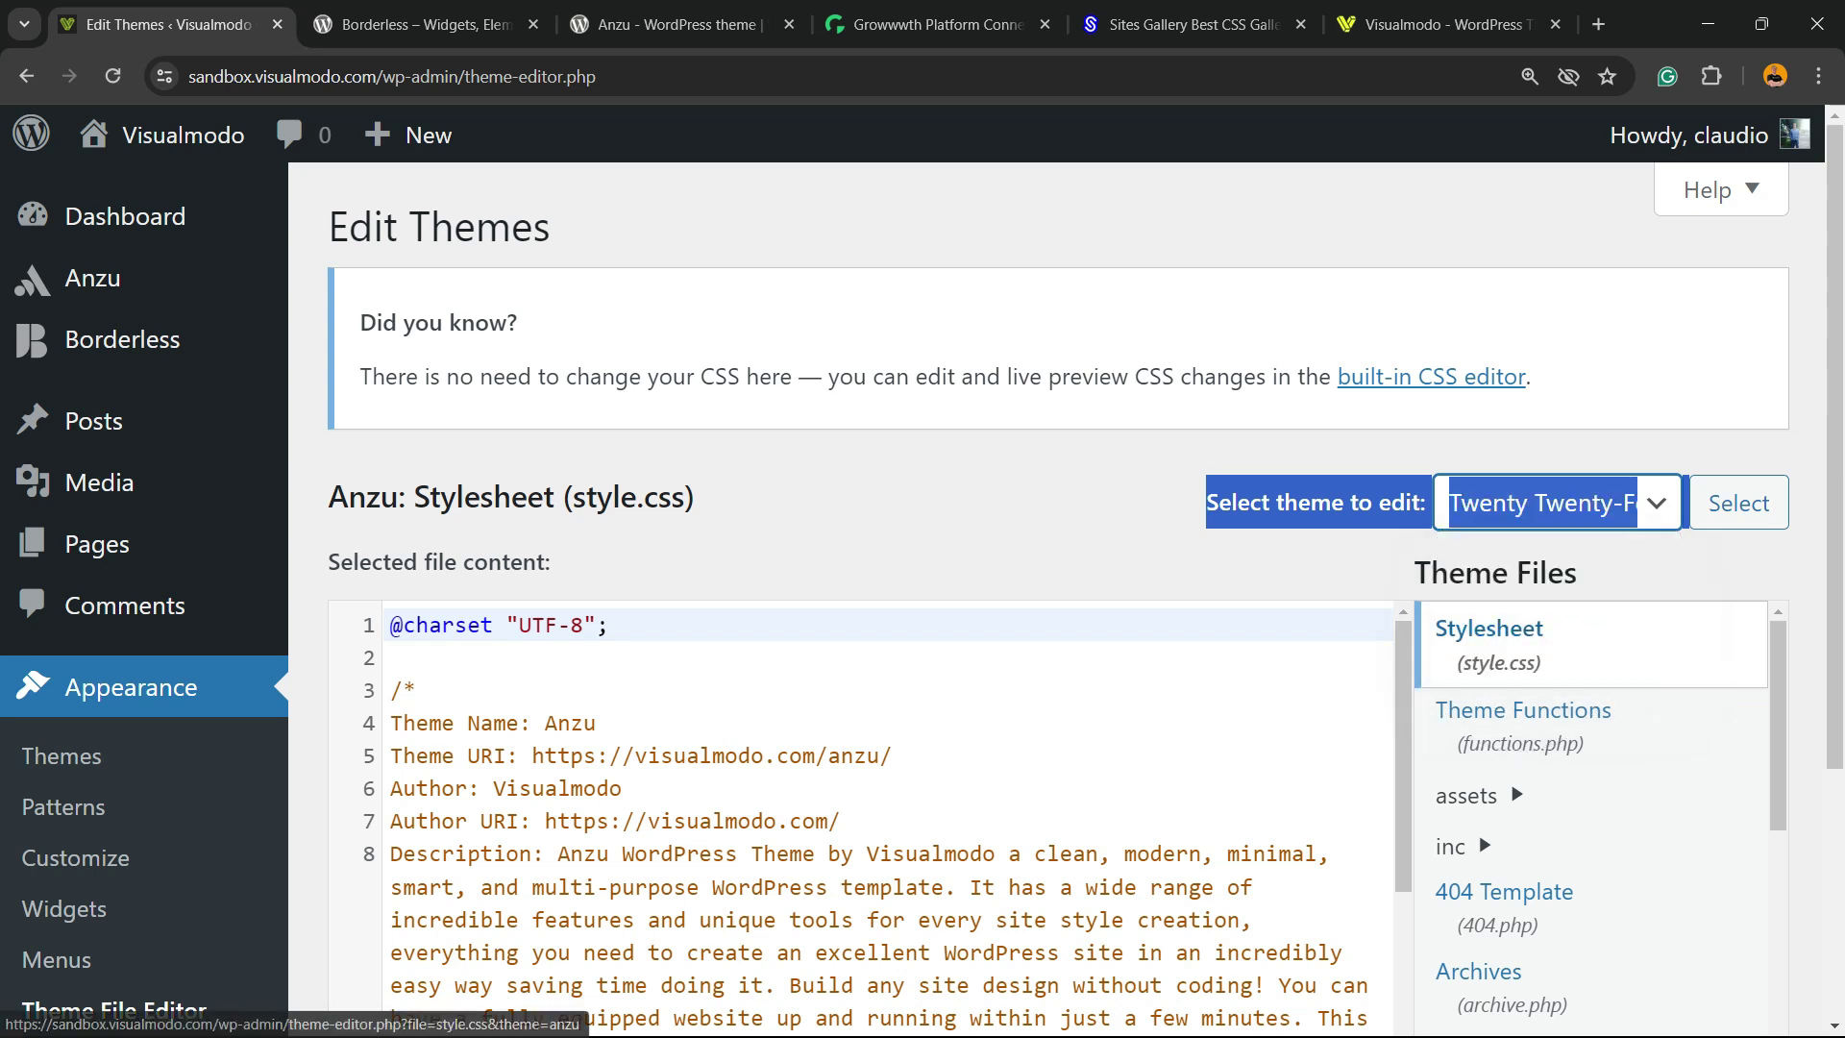
click(1738, 503)
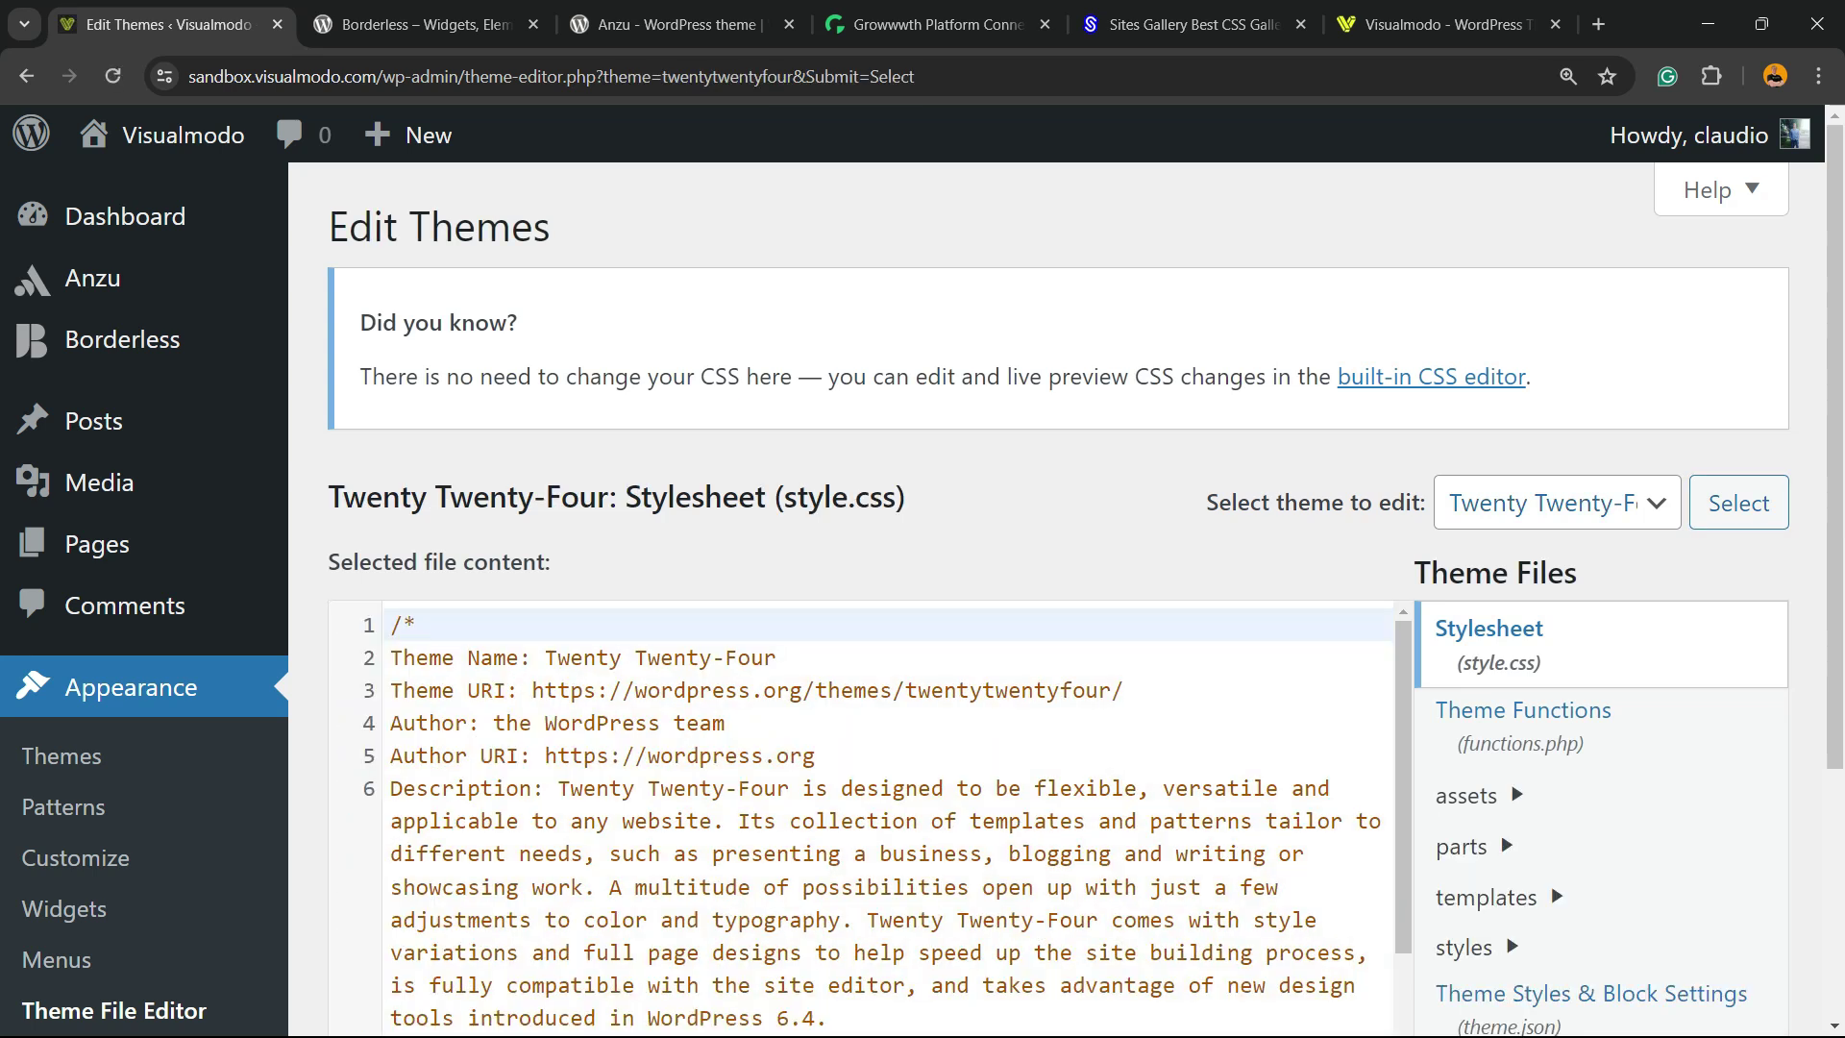
Change the Theme Name in the style.css header to Visualmodo and replace the Author value with the author's name.
drag(544, 658, 776, 658)
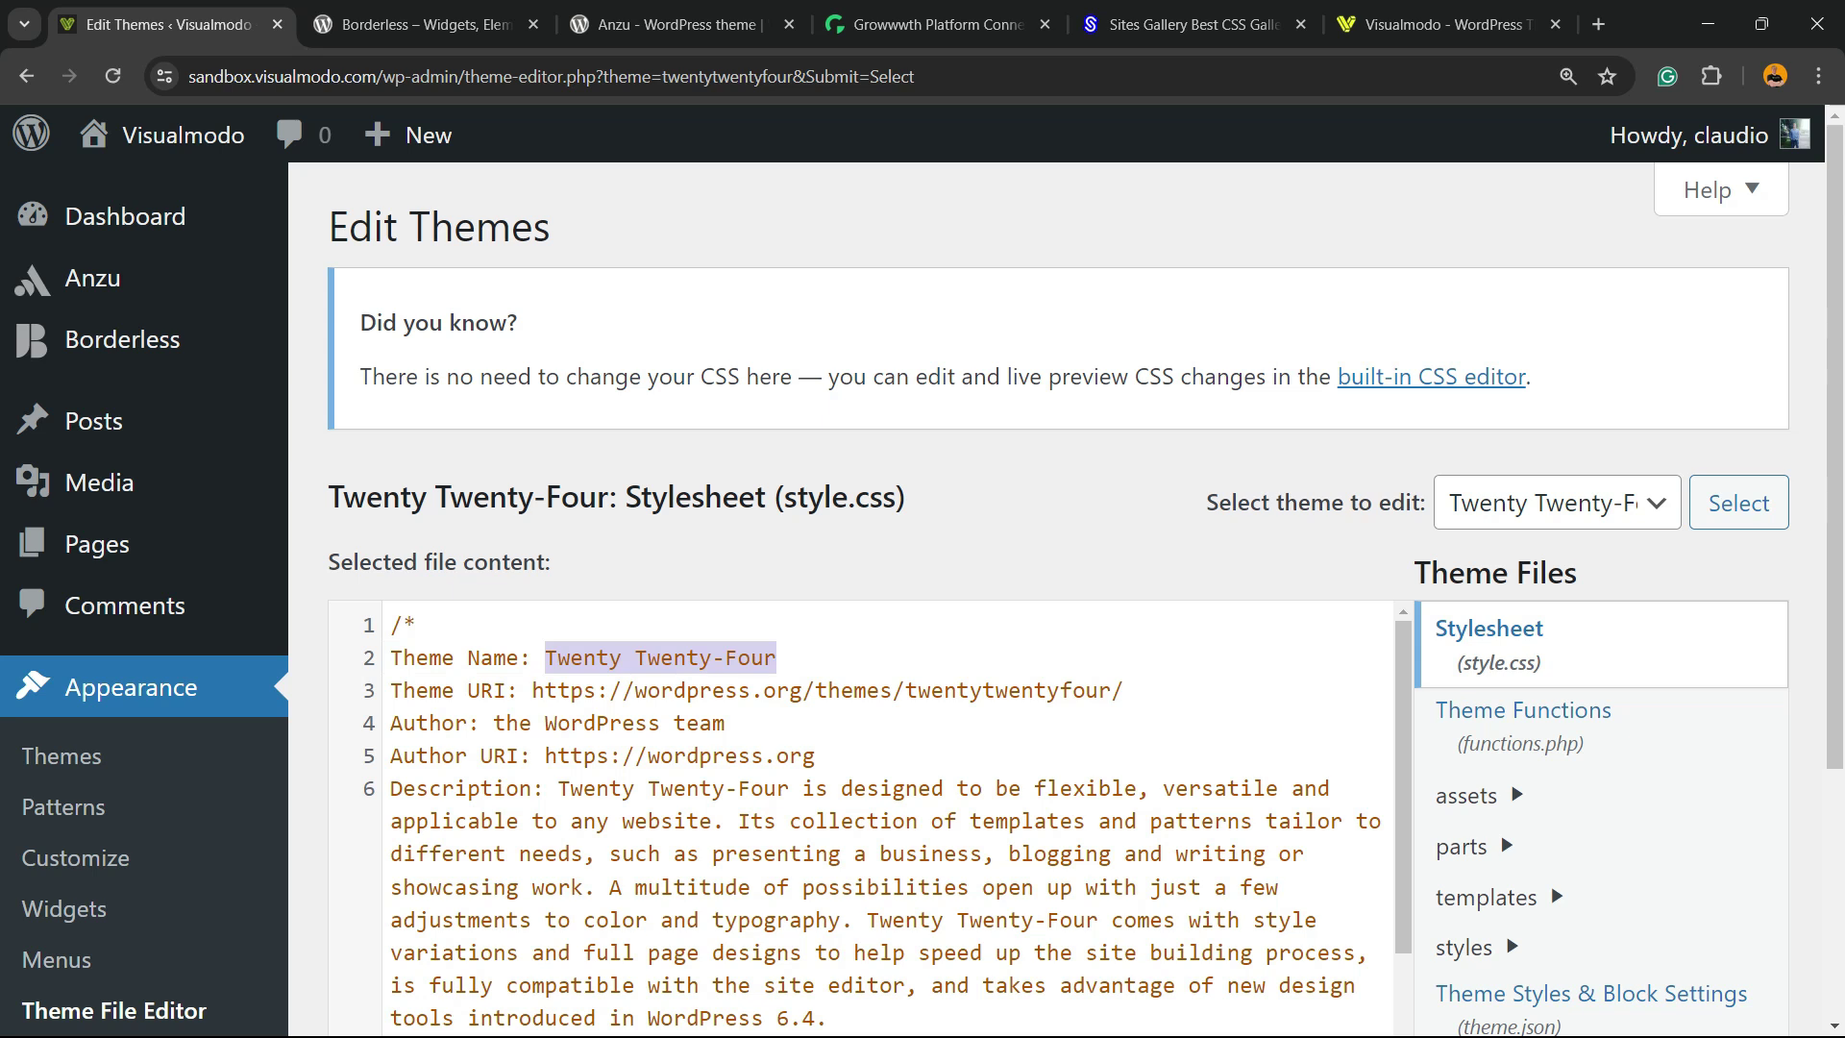
text(Visualmodo)
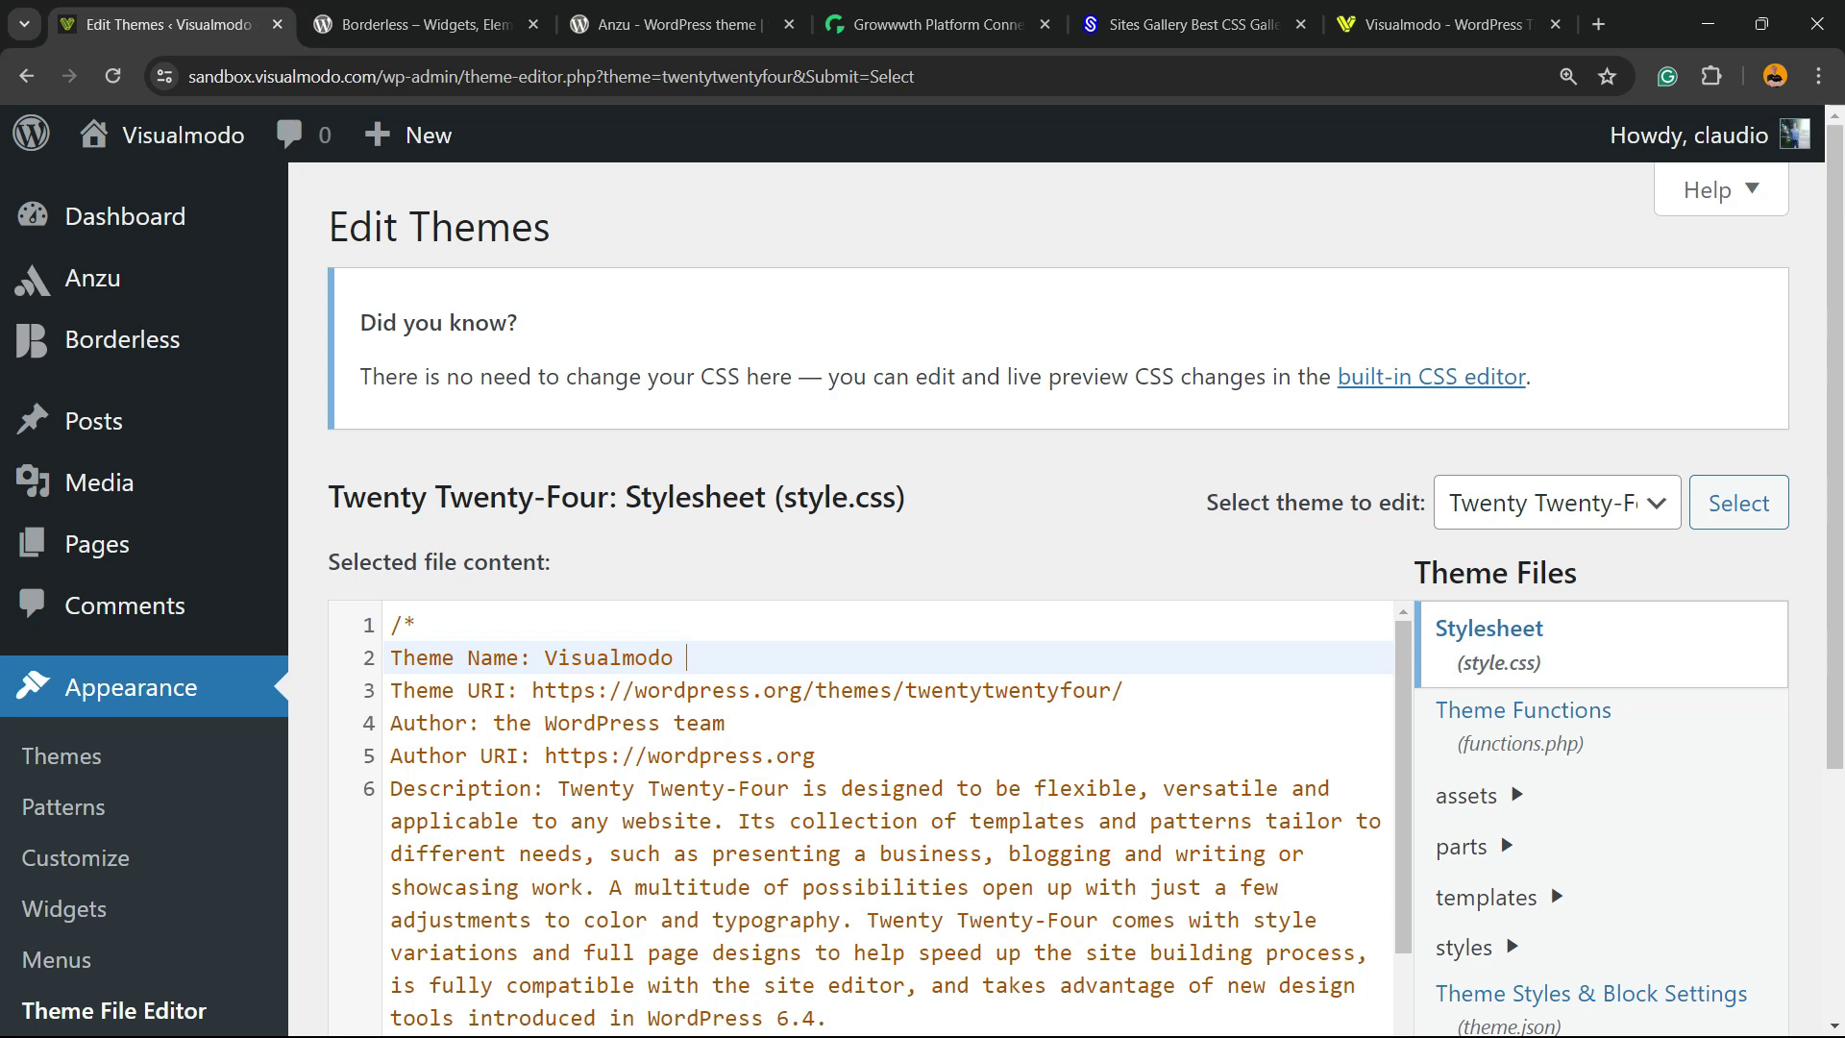
drag(493, 723, 725, 722)
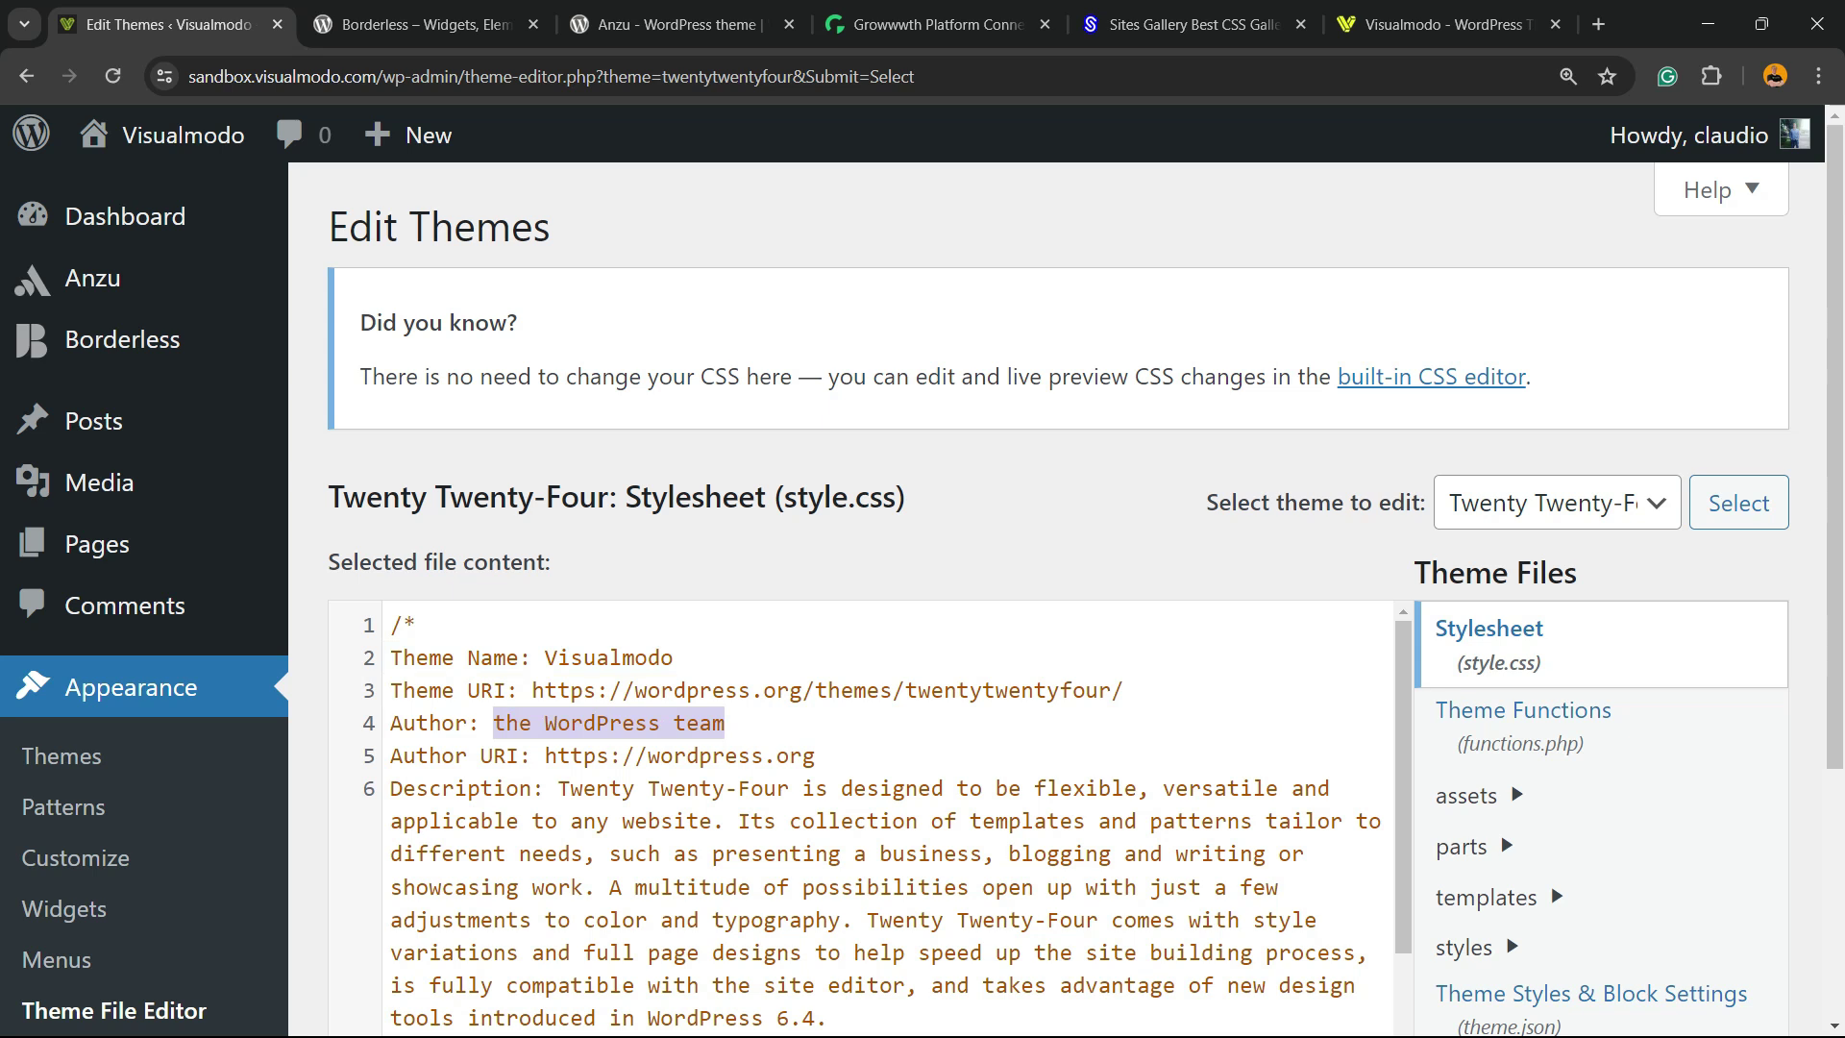
text(Claduio )
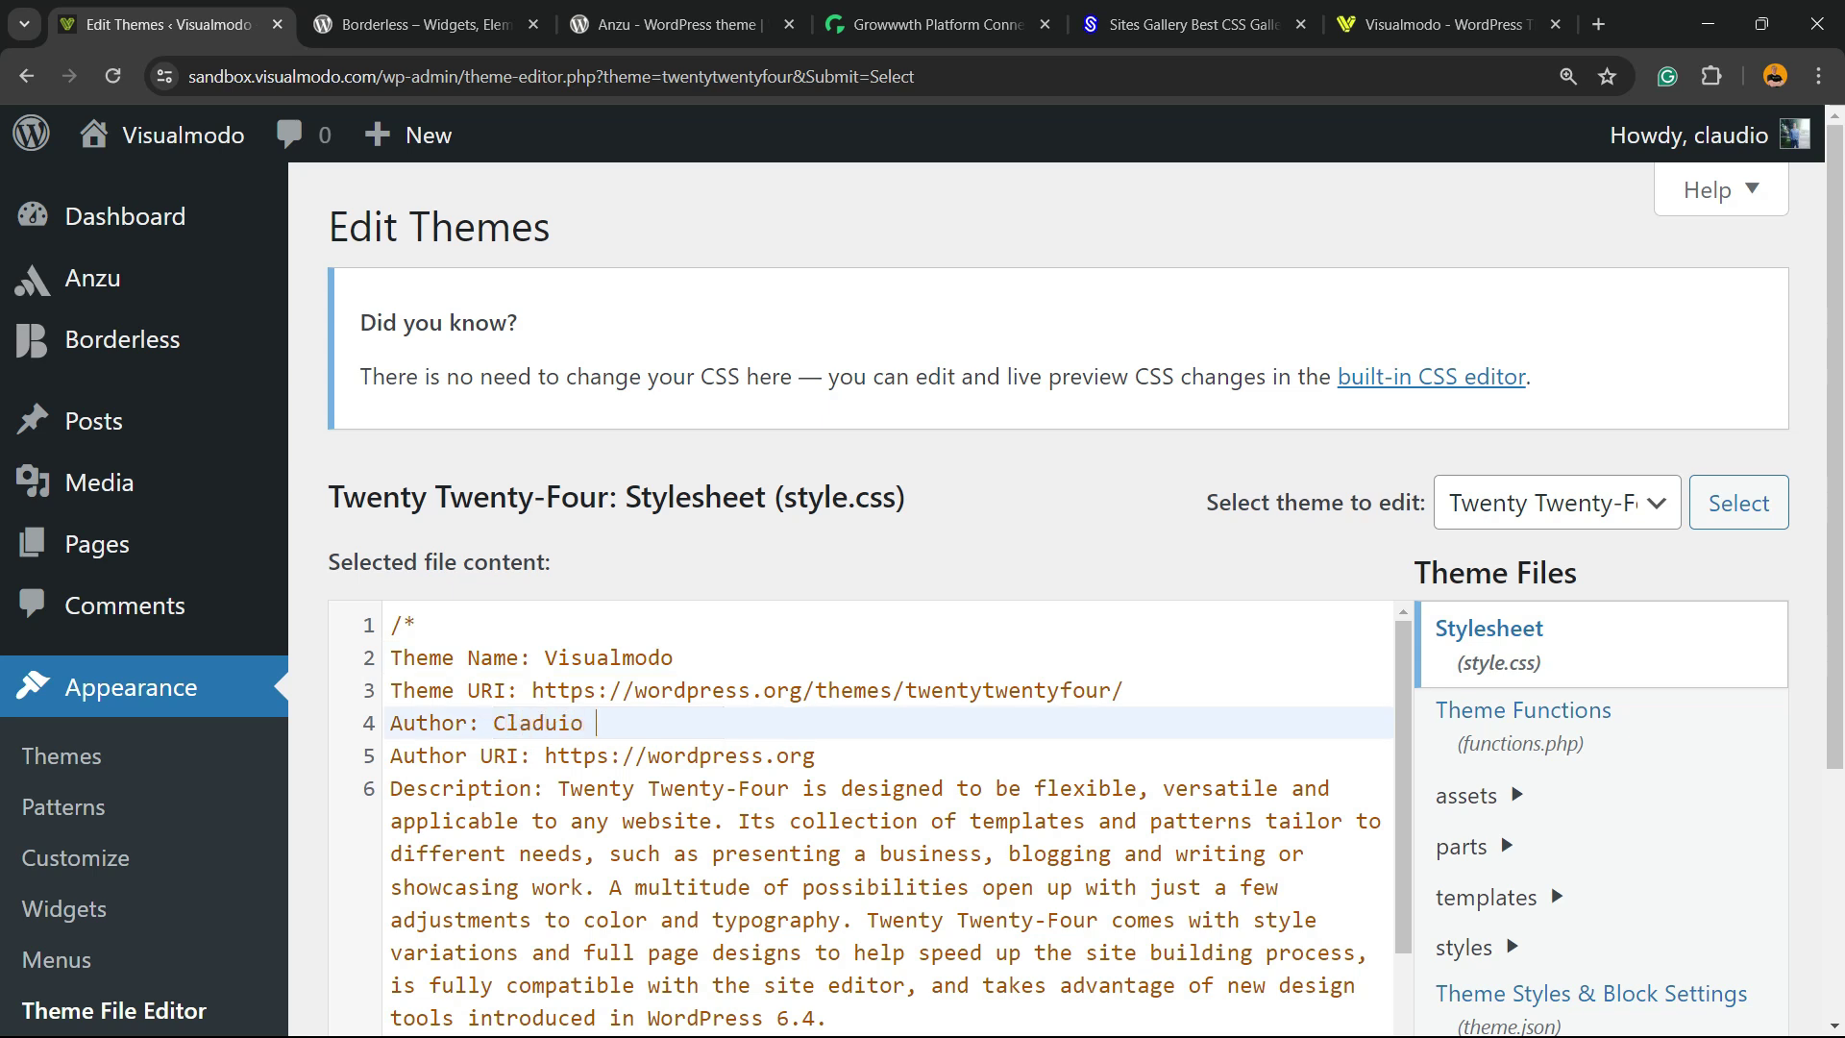
text(P)
double_click(706, 757)
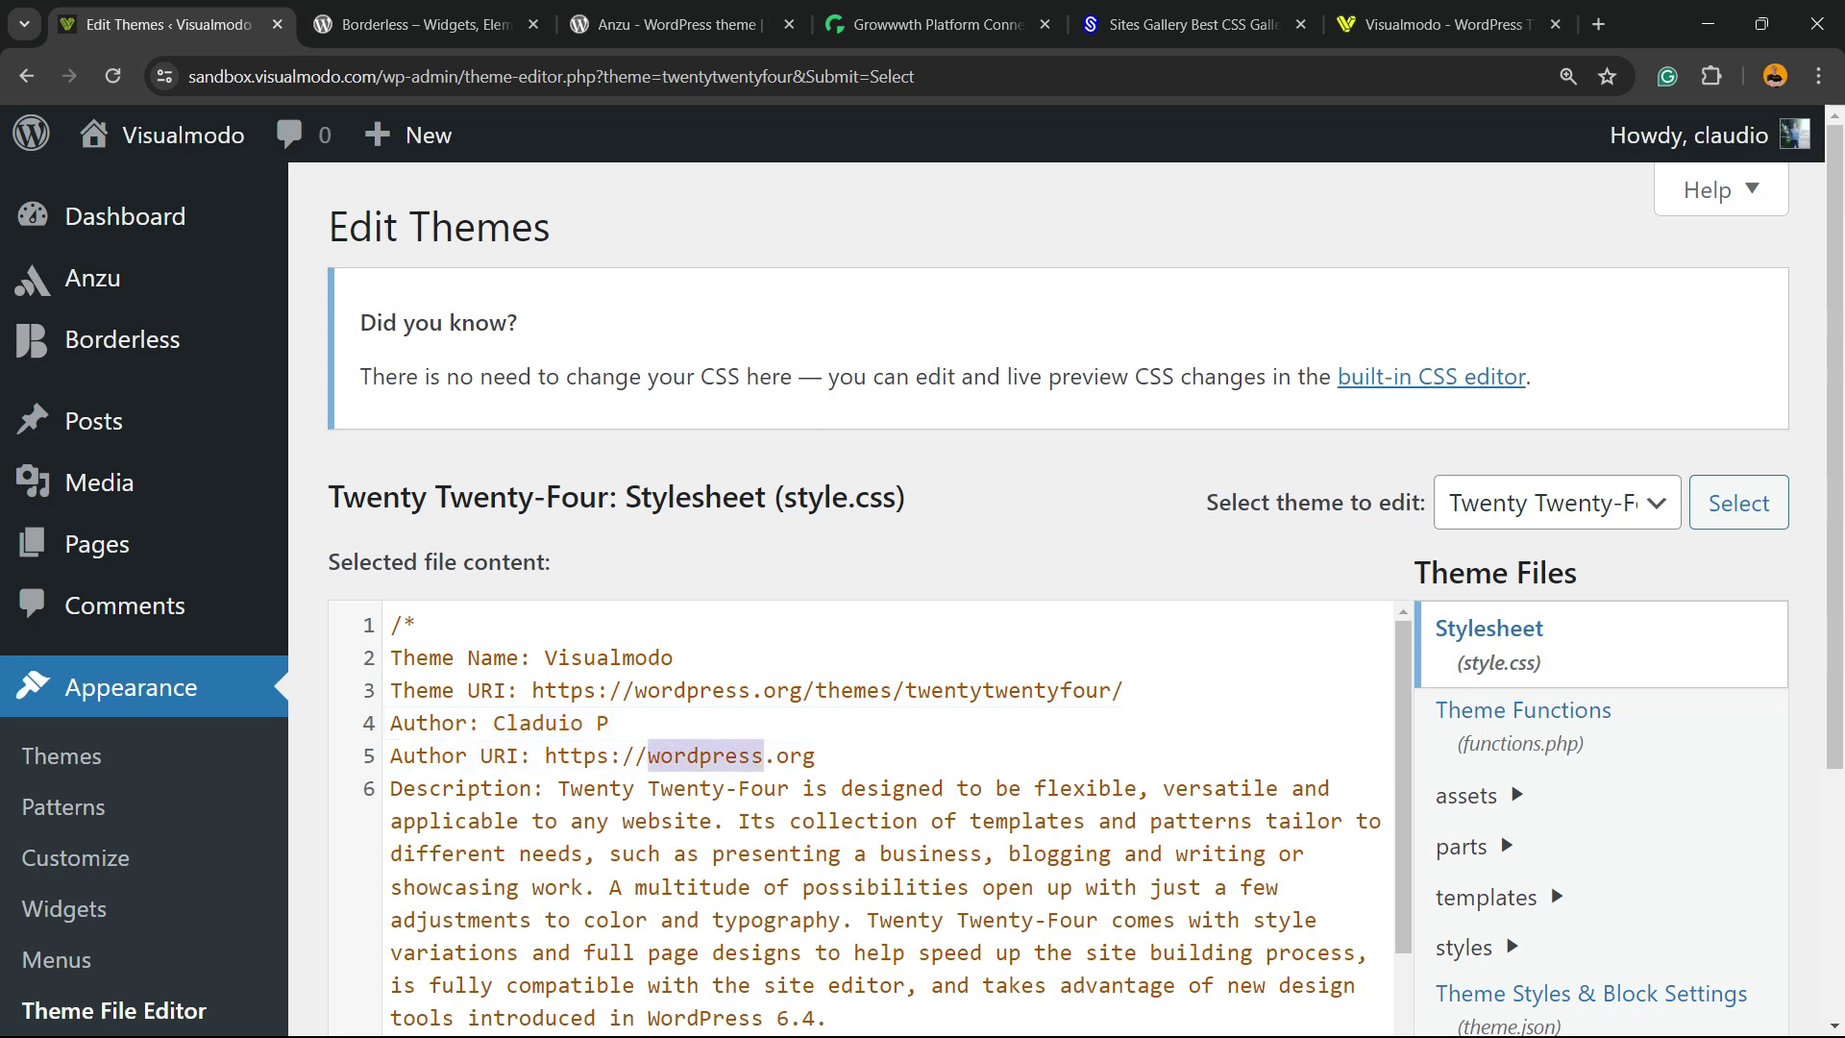
text(testdo)
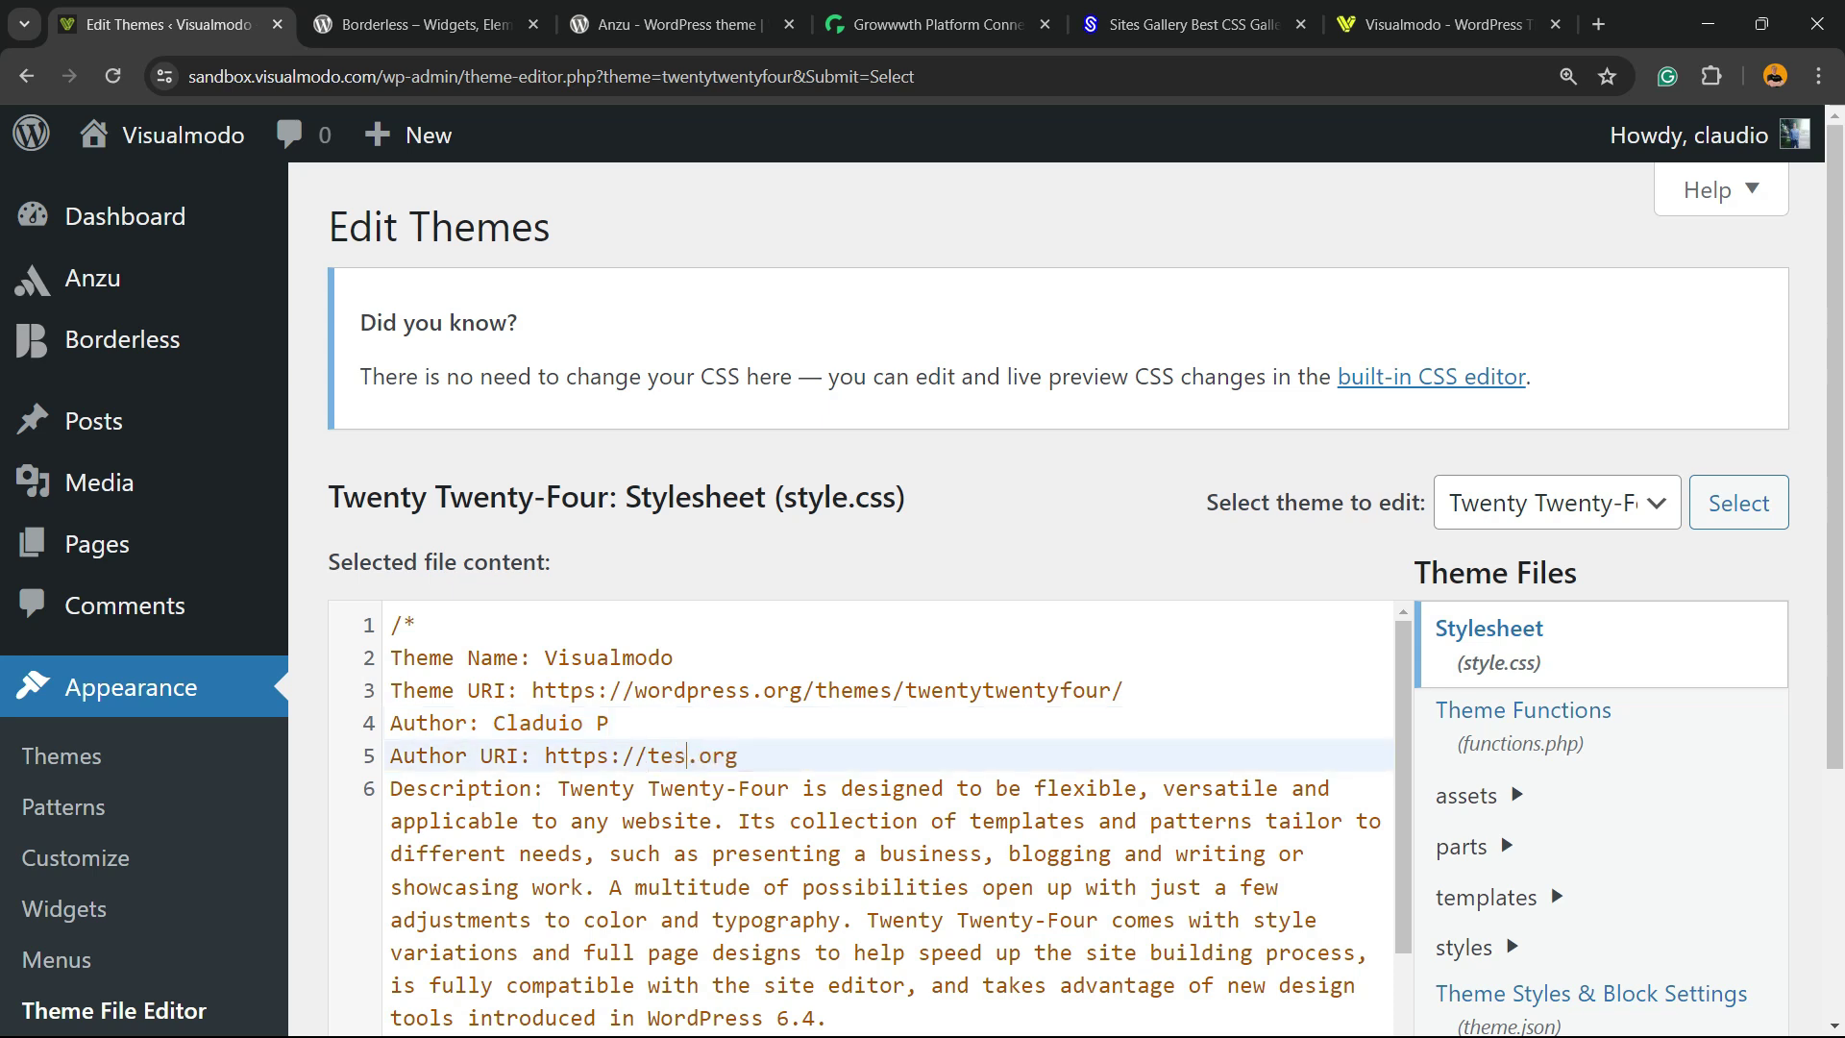
text(i)
key(BackSpace)
key(BackSpace)
key(BackSpace)
scroll(888, 818, down, 3)
scroll(887, 818, up, 3)
Replace the whole theme description in the stylesheet header with "Amazing block theme".
double_click(595, 789)
click(560, 788)
drag(559, 789, 827, 777)
scroll(608, 865, down, 2)
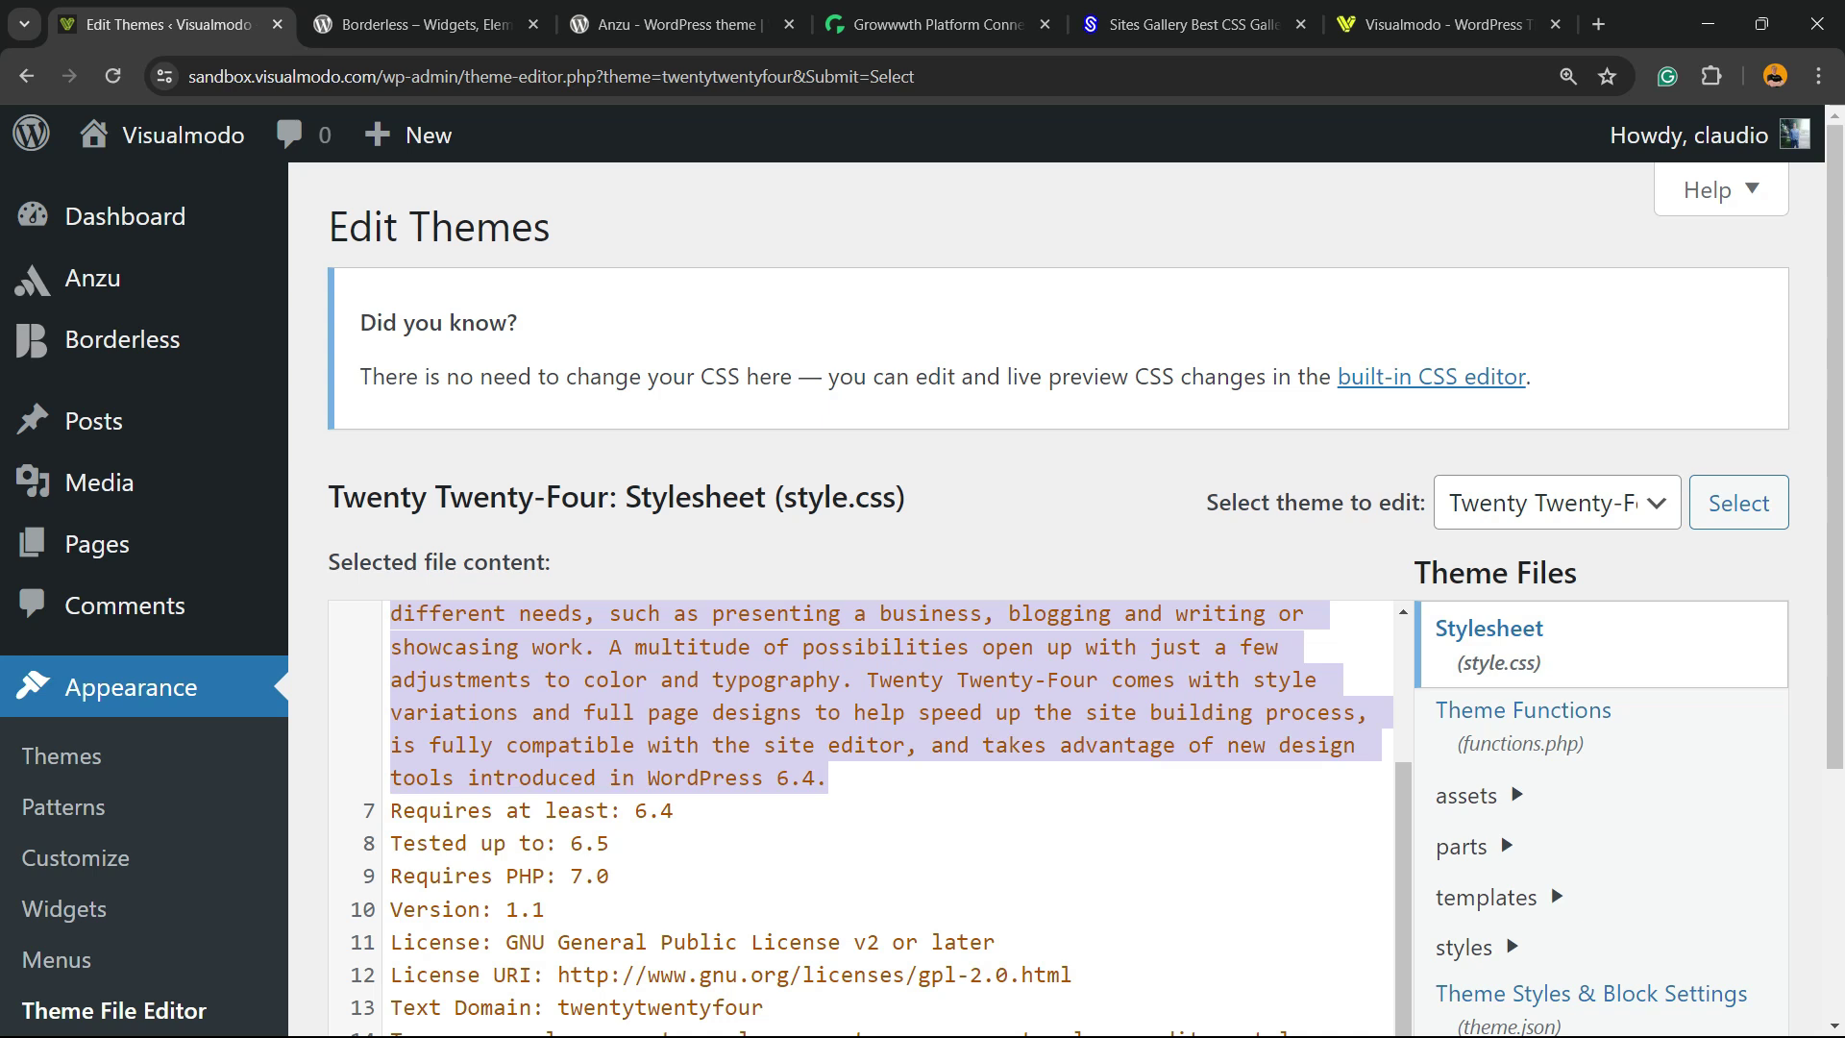
text(A,)
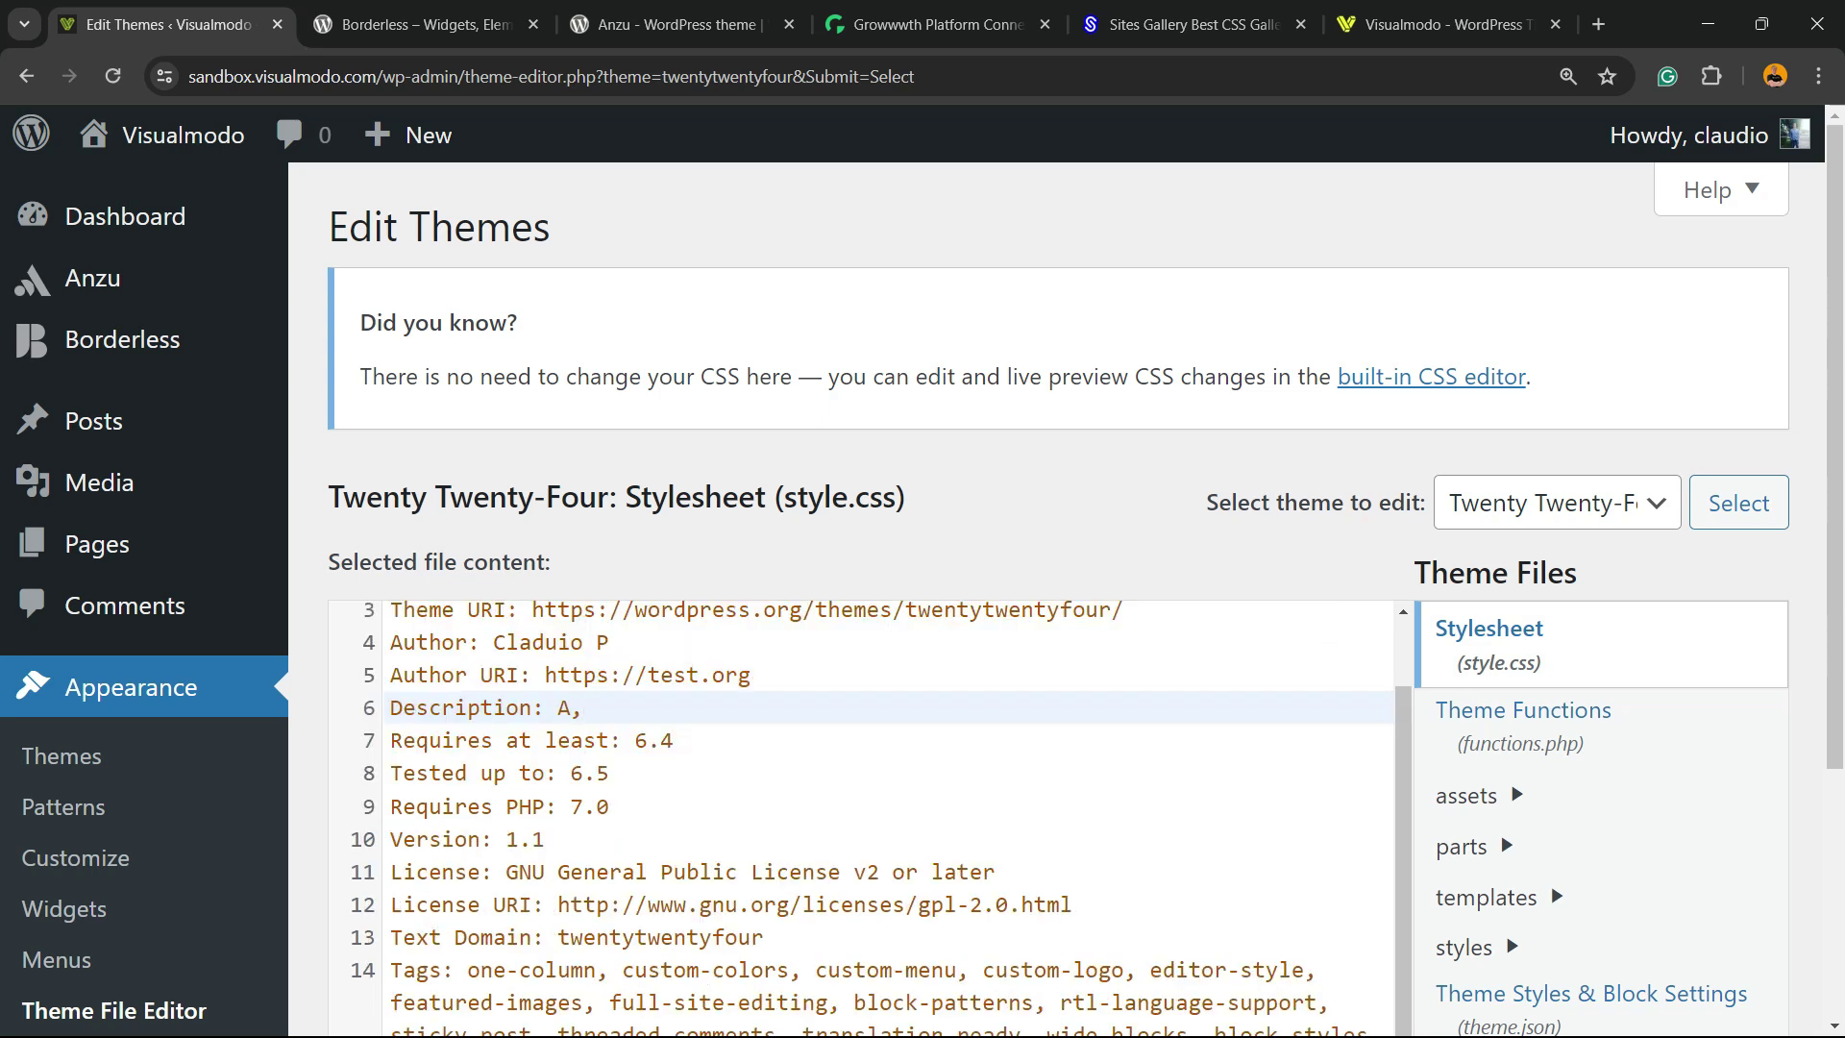
key(BackSpace)
text(mazing block theme)
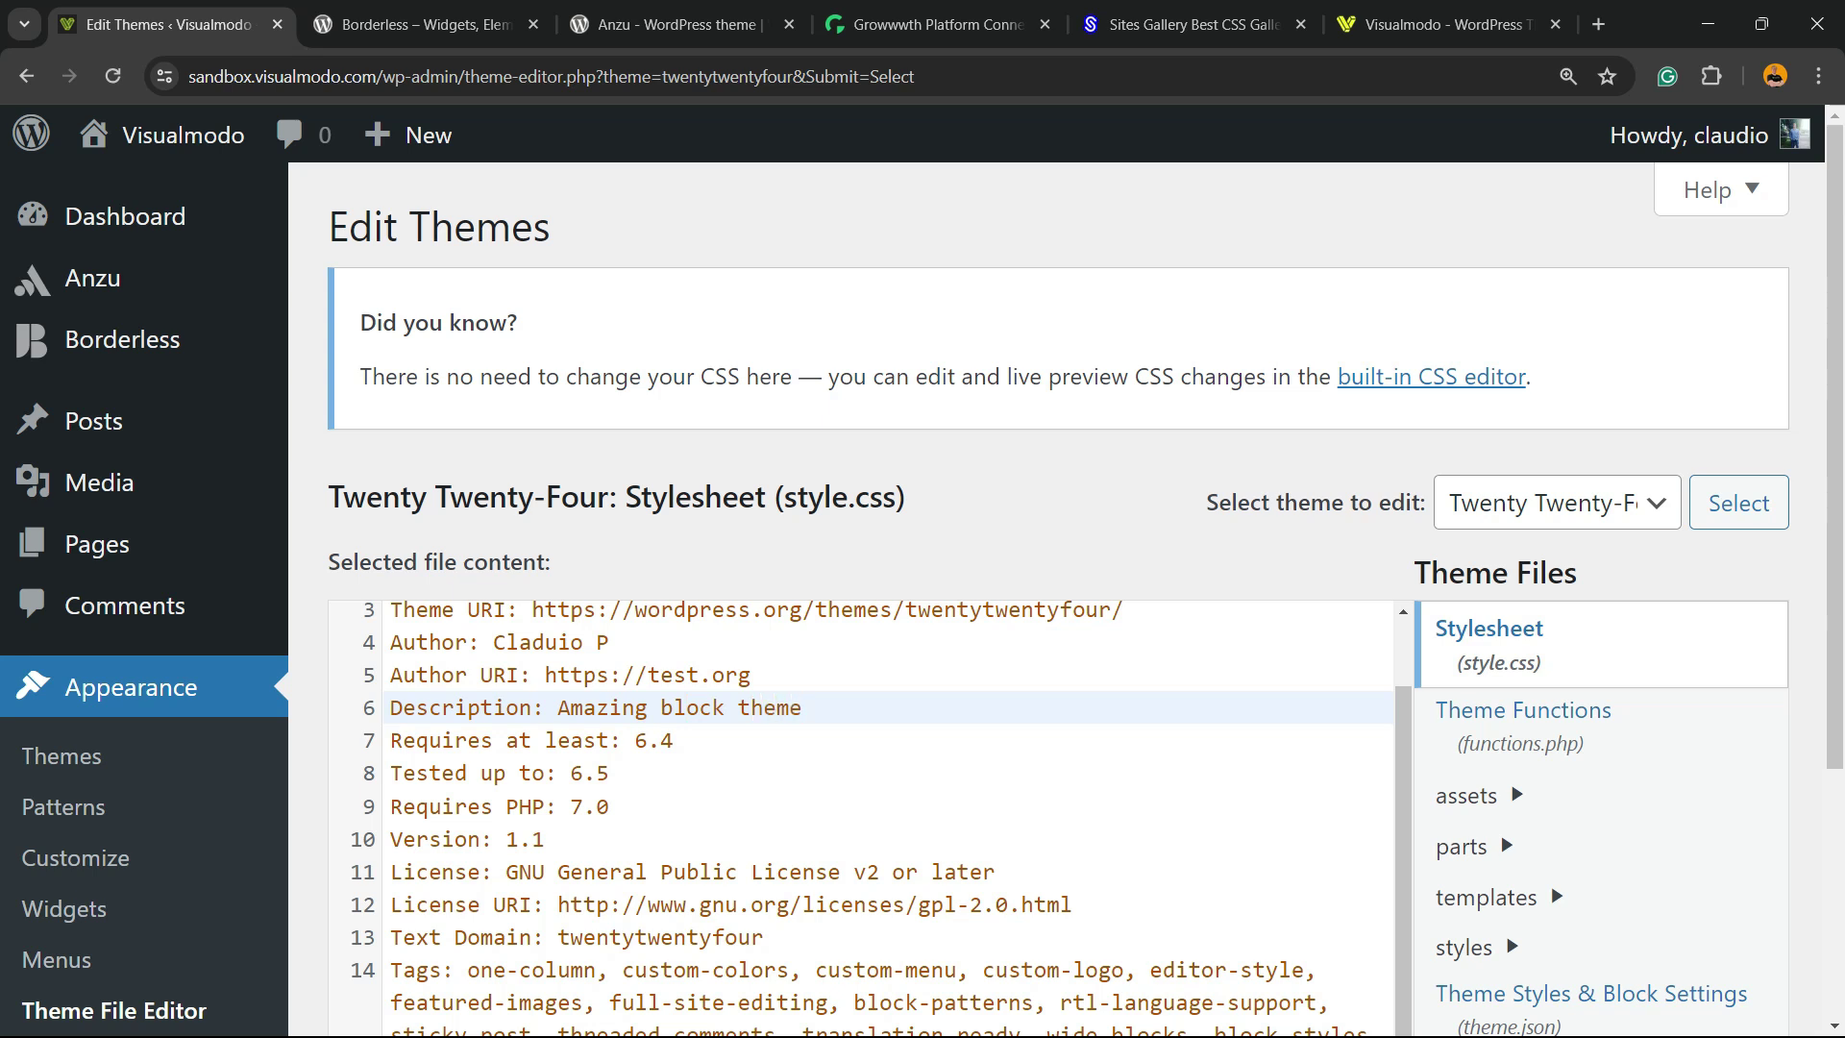
Look over the remaining header lines from the version requirements to the tags, and save the edited style.css file.
drag(678, 741, 390, 742)
click(519, 773)
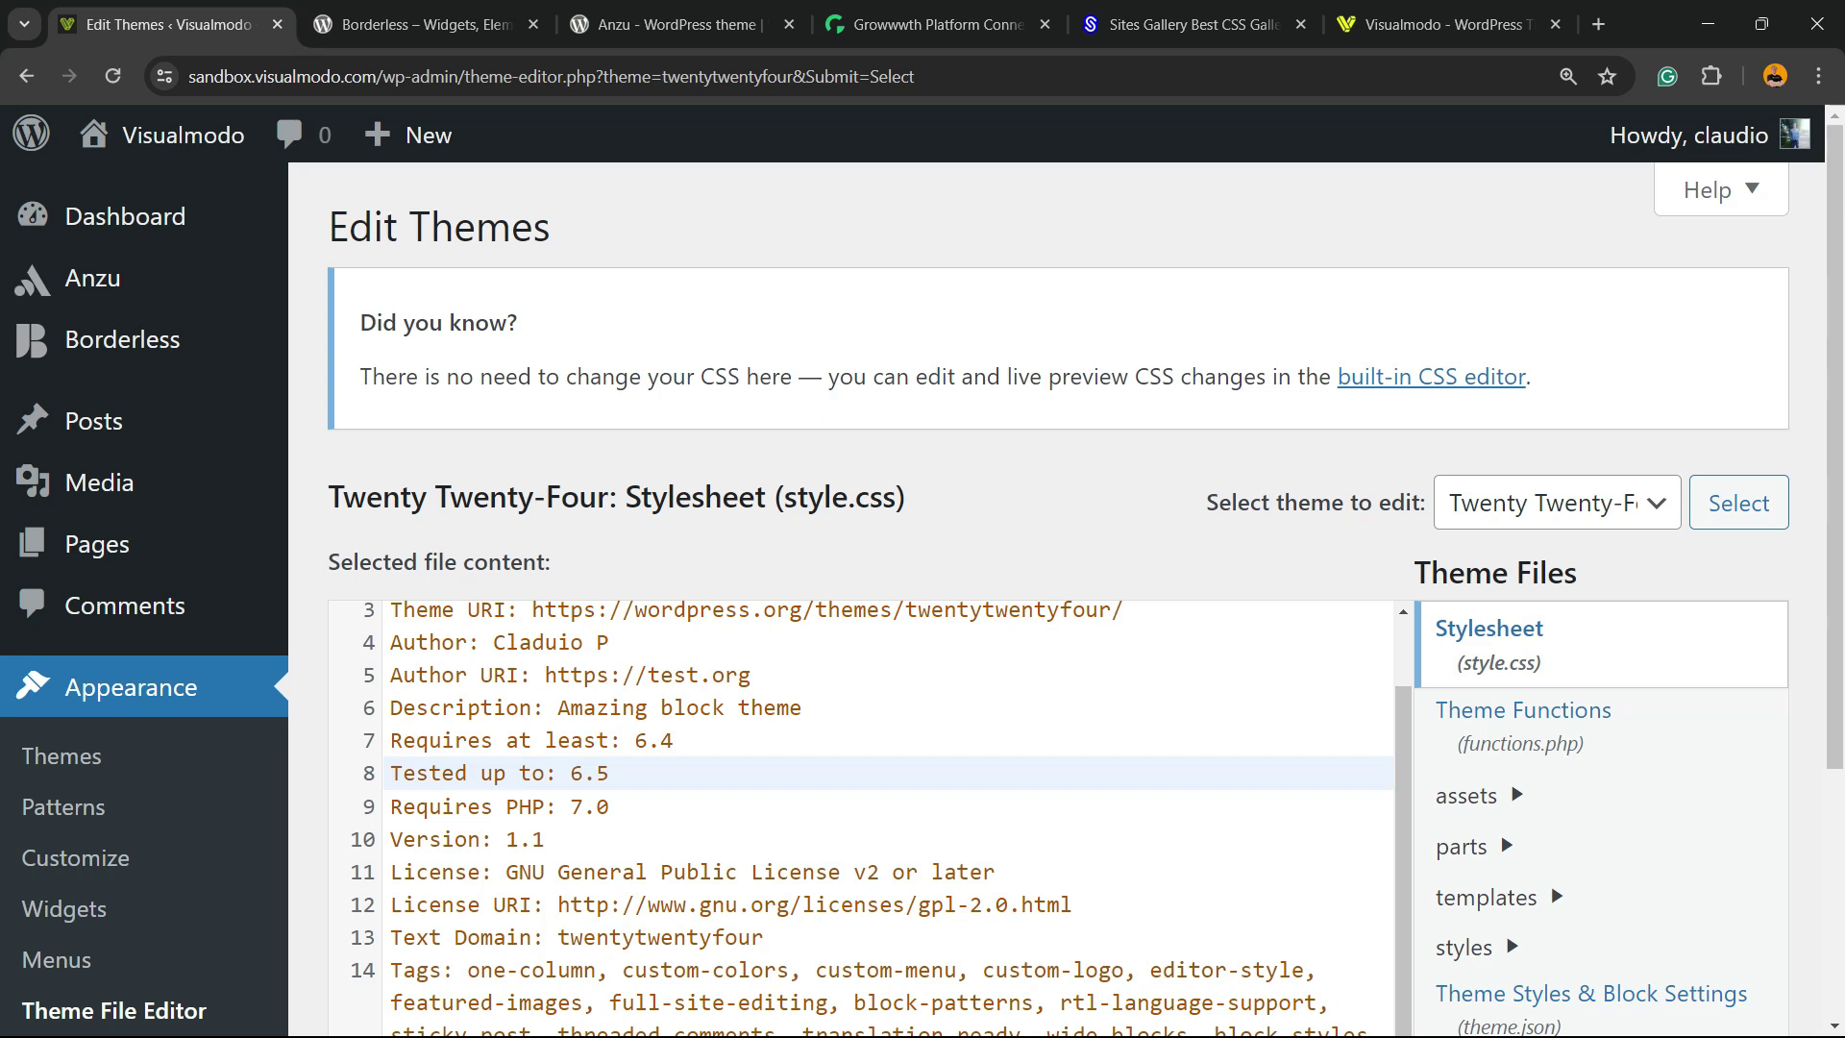
click(467, 840)
scroll(576, 768, down, 2)
triple_click(602, 730)
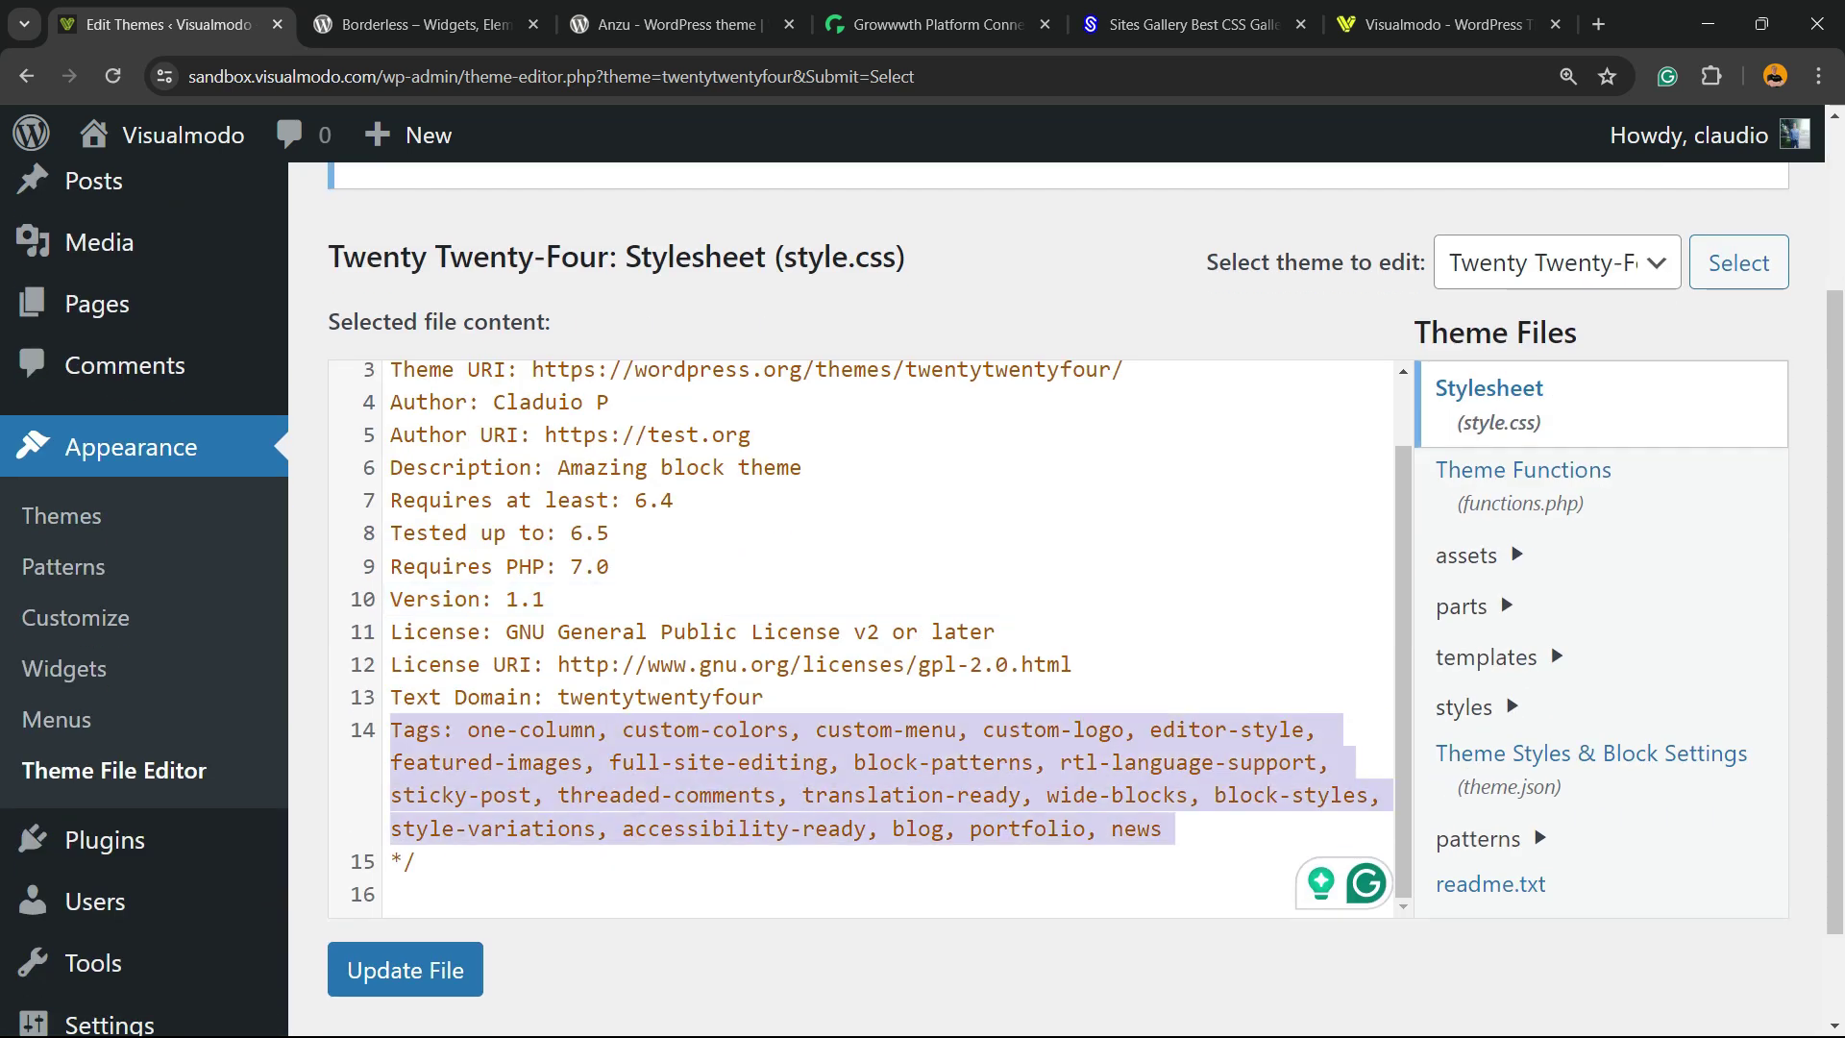
scroll(922, 599, down, 2)
scroll(769, 595, up, 2)
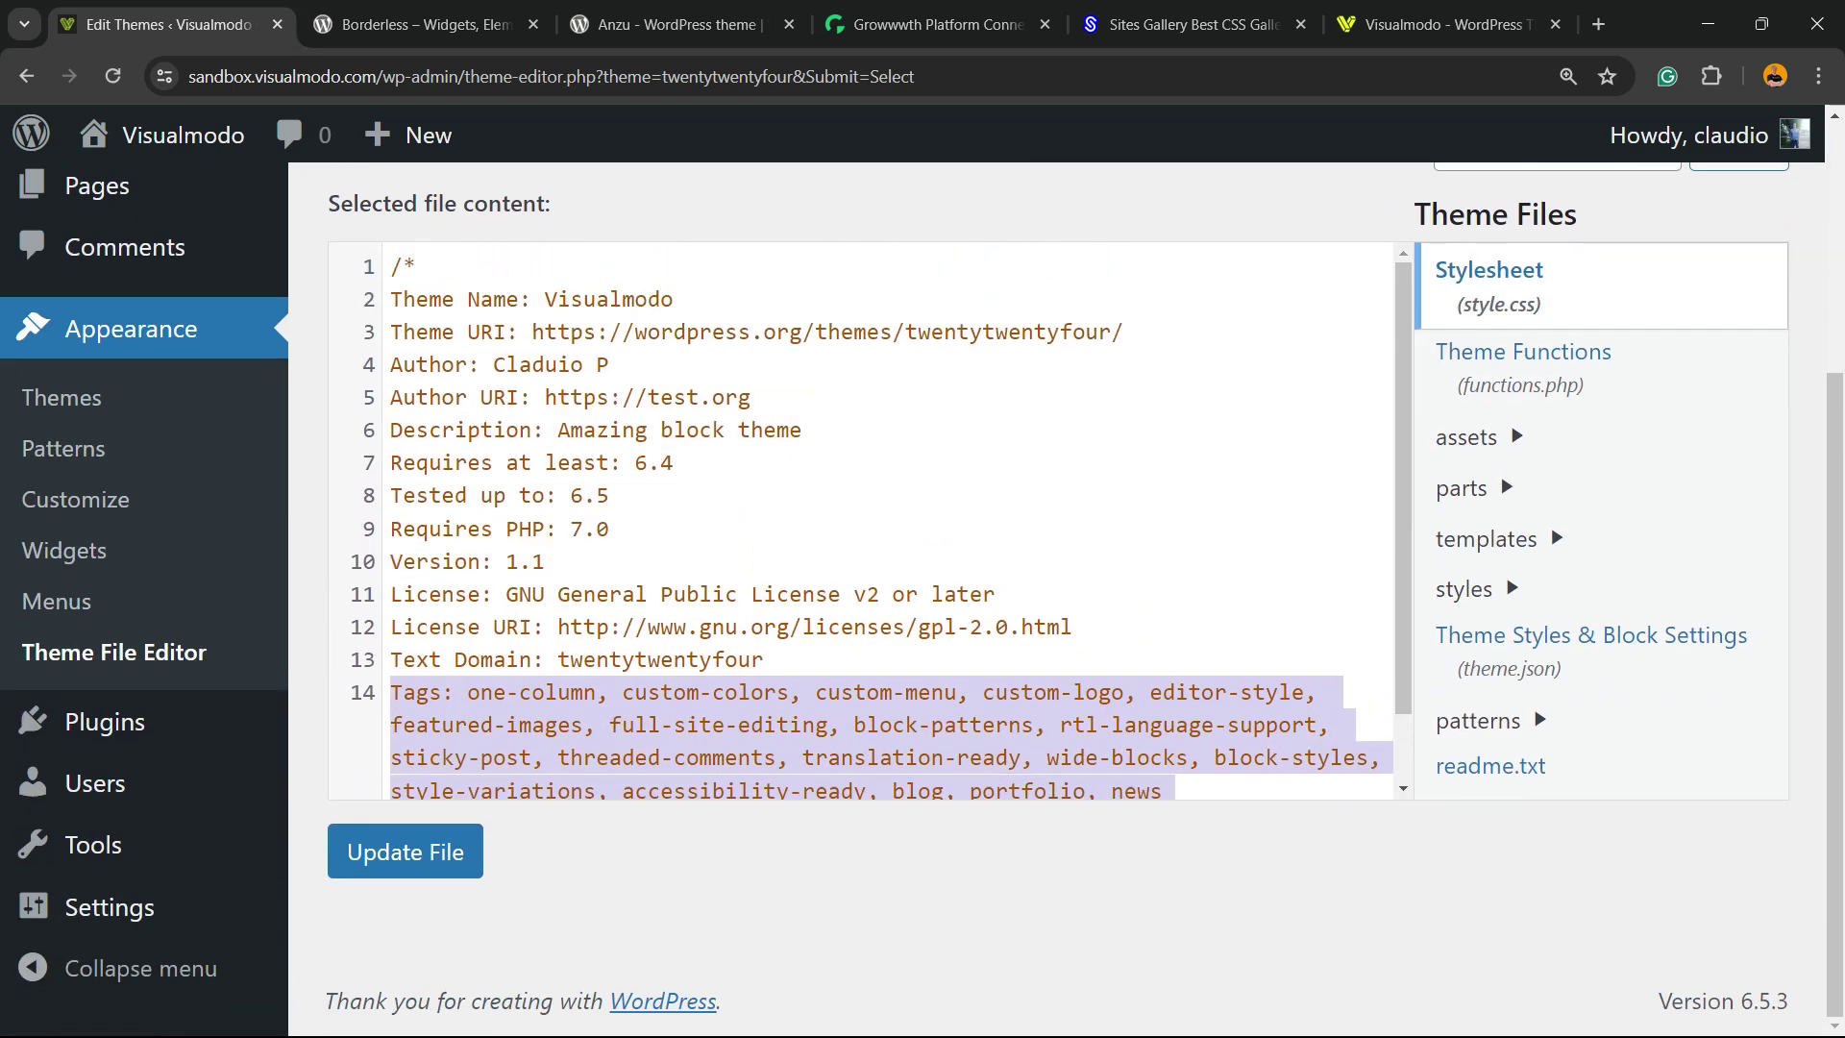
scroll(538, 903, up, 2)
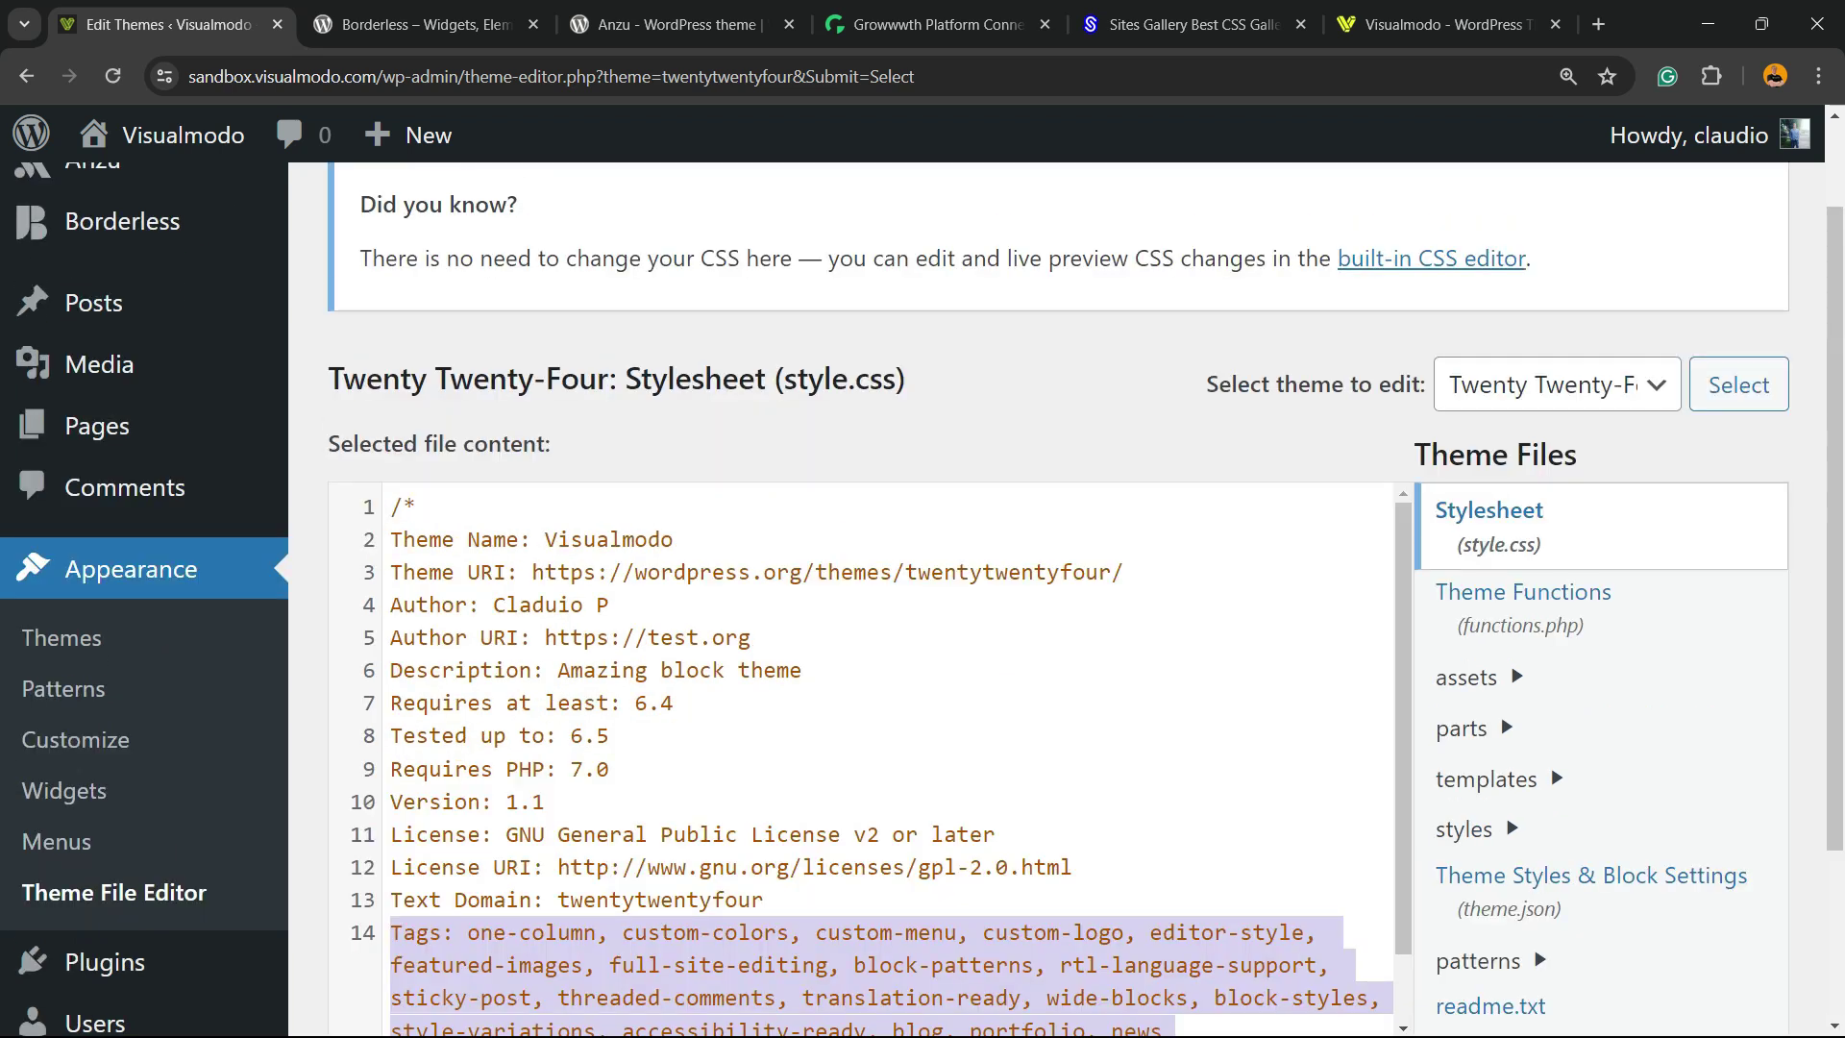
scroll(864, 759, down, 3)
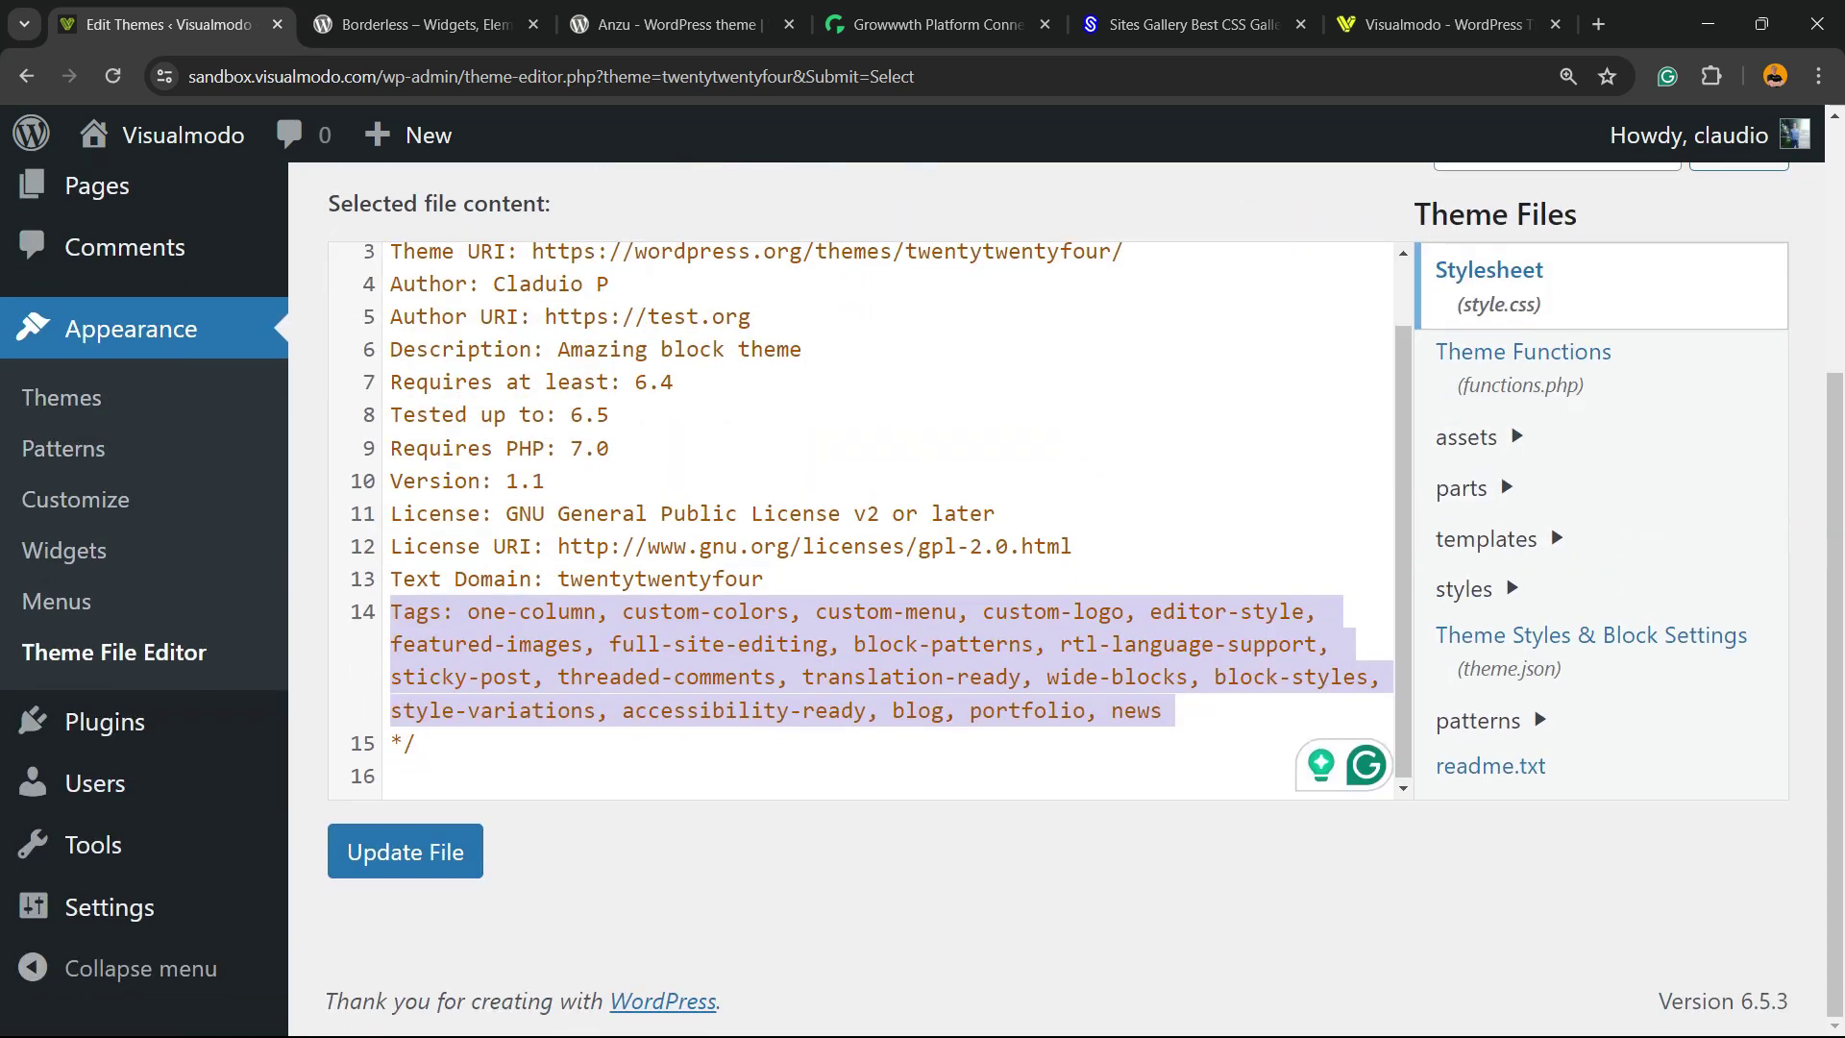
click(406, 852)
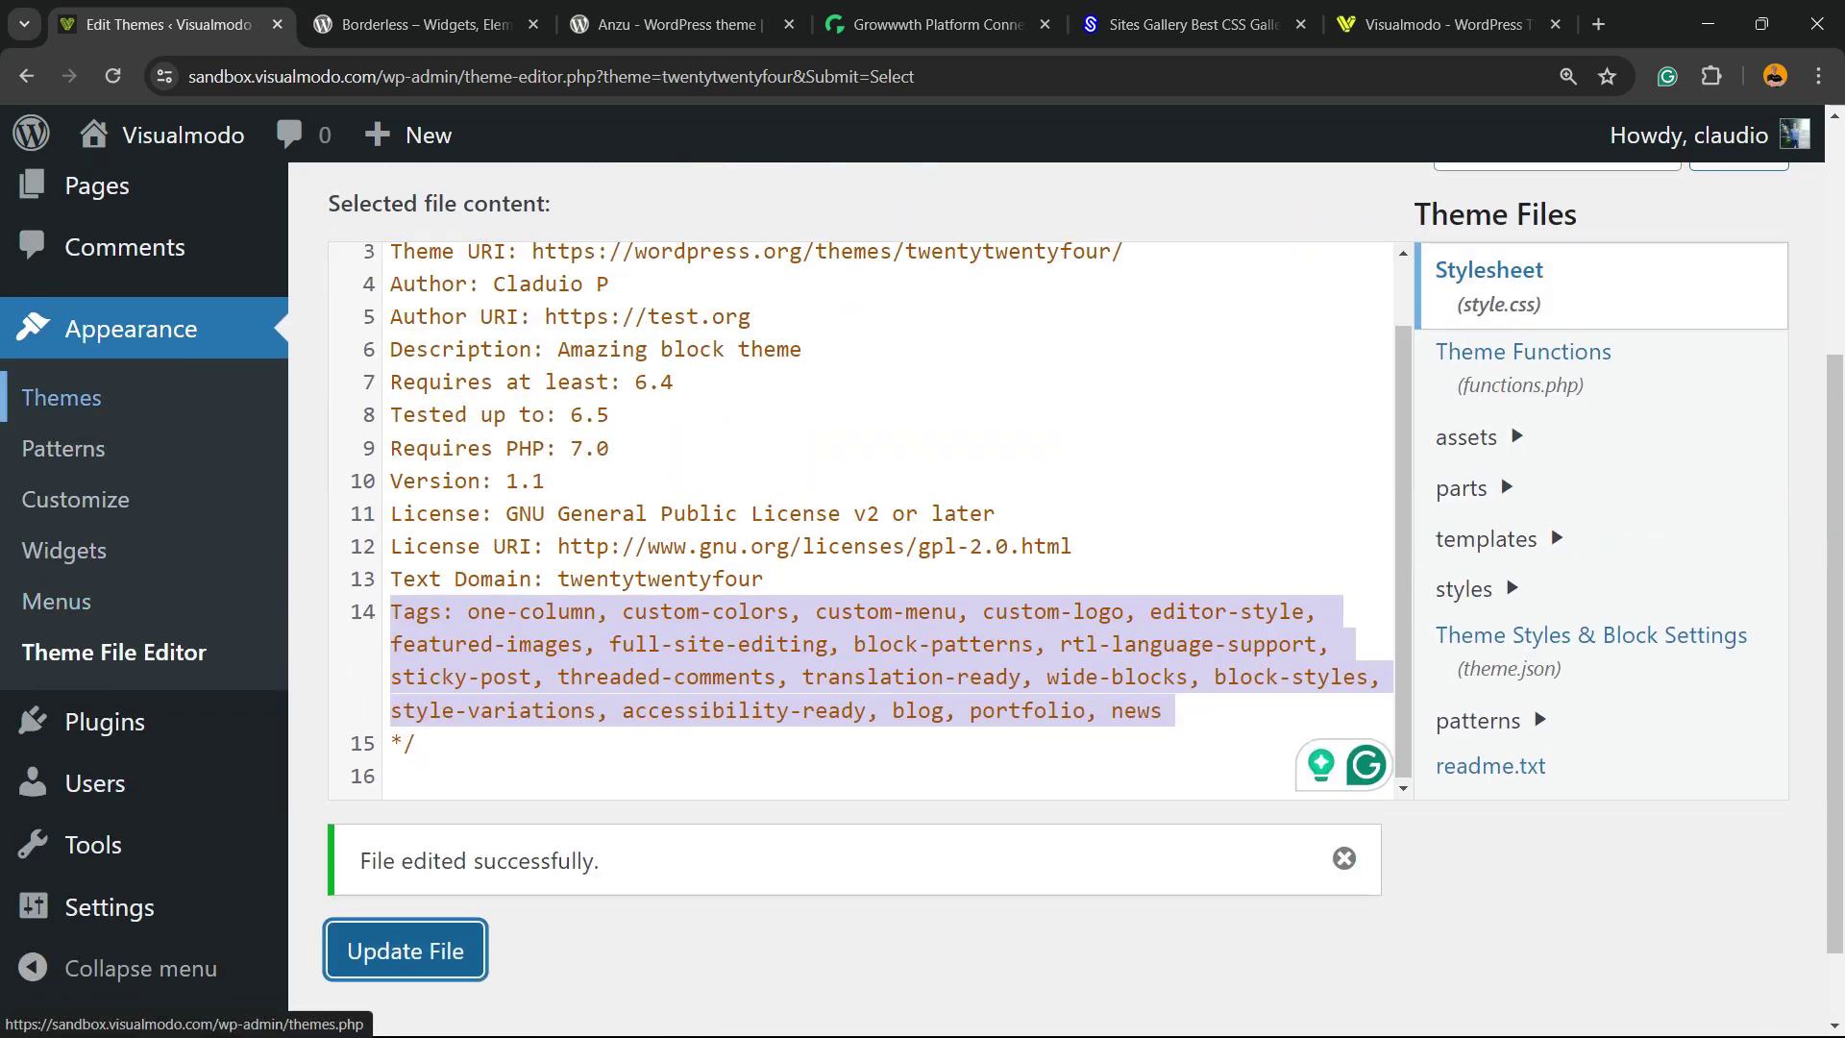
Open the details of the renamed Visualmodo theme among the installed themes and check its name, version, author and description.
click(61, 397)
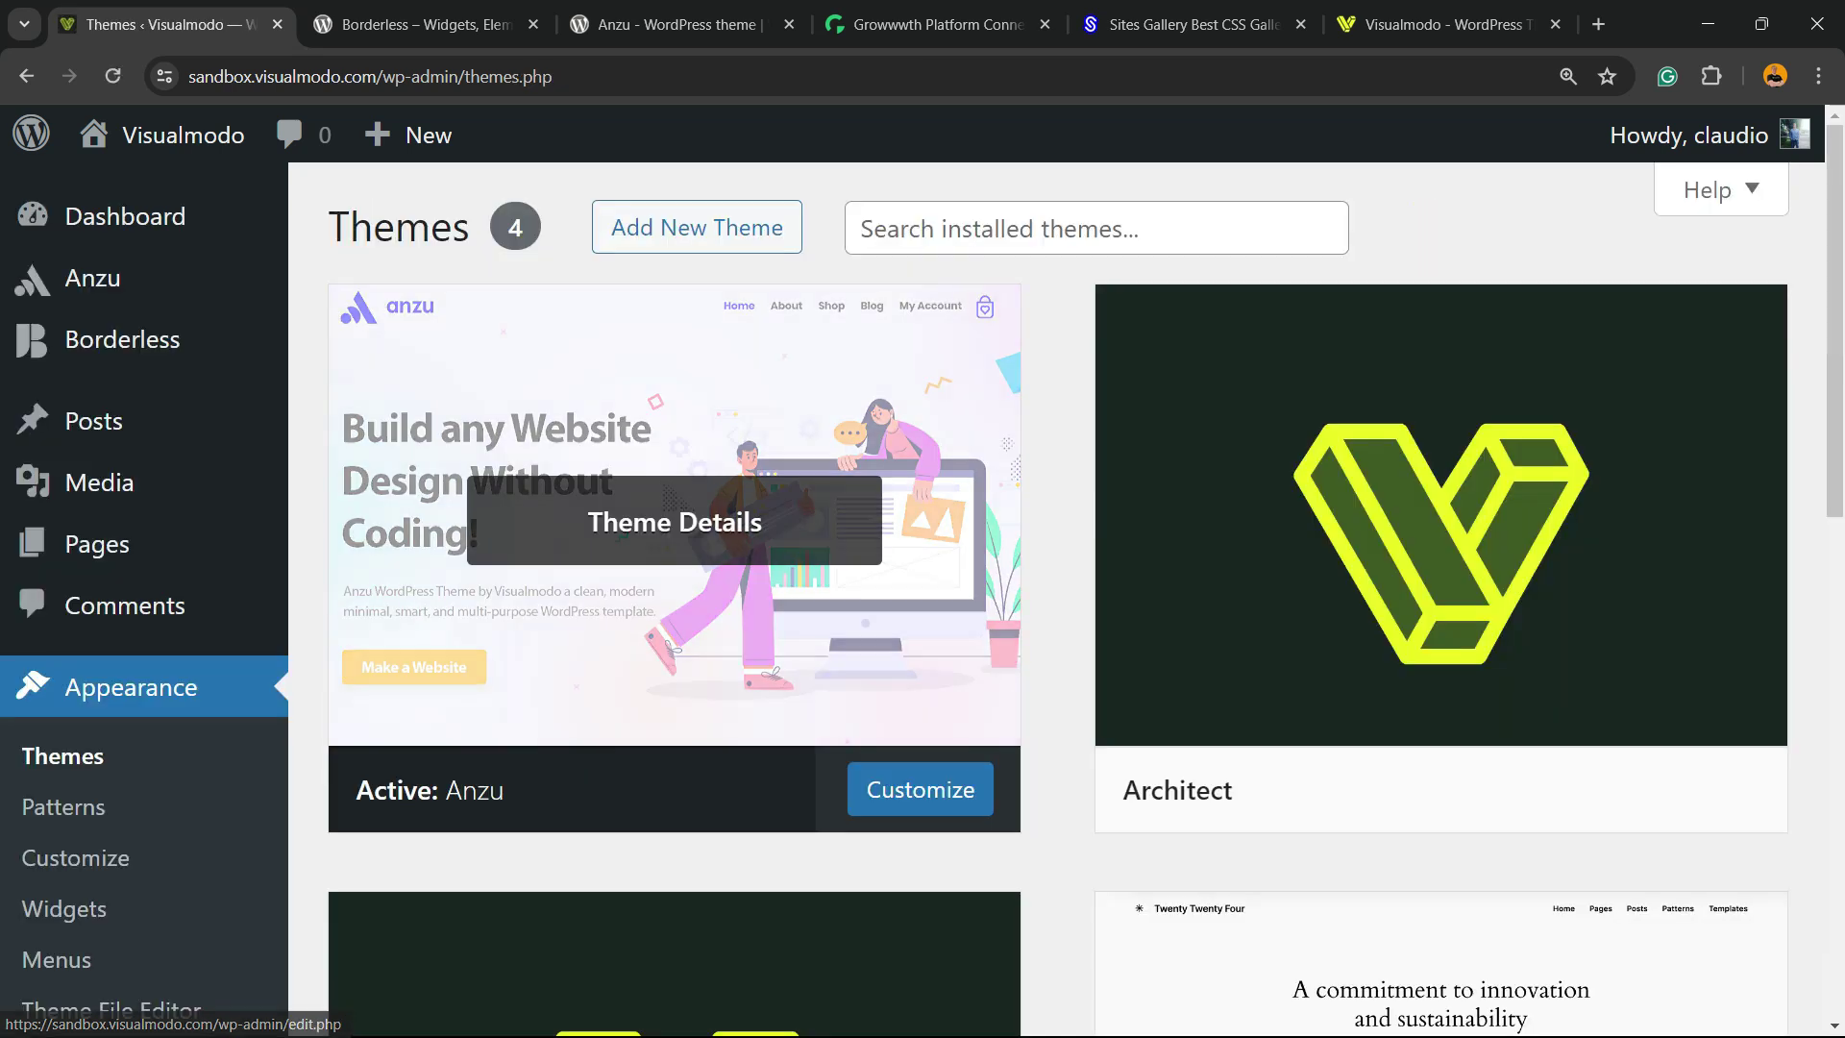
scroll(923, 576, down, 7)
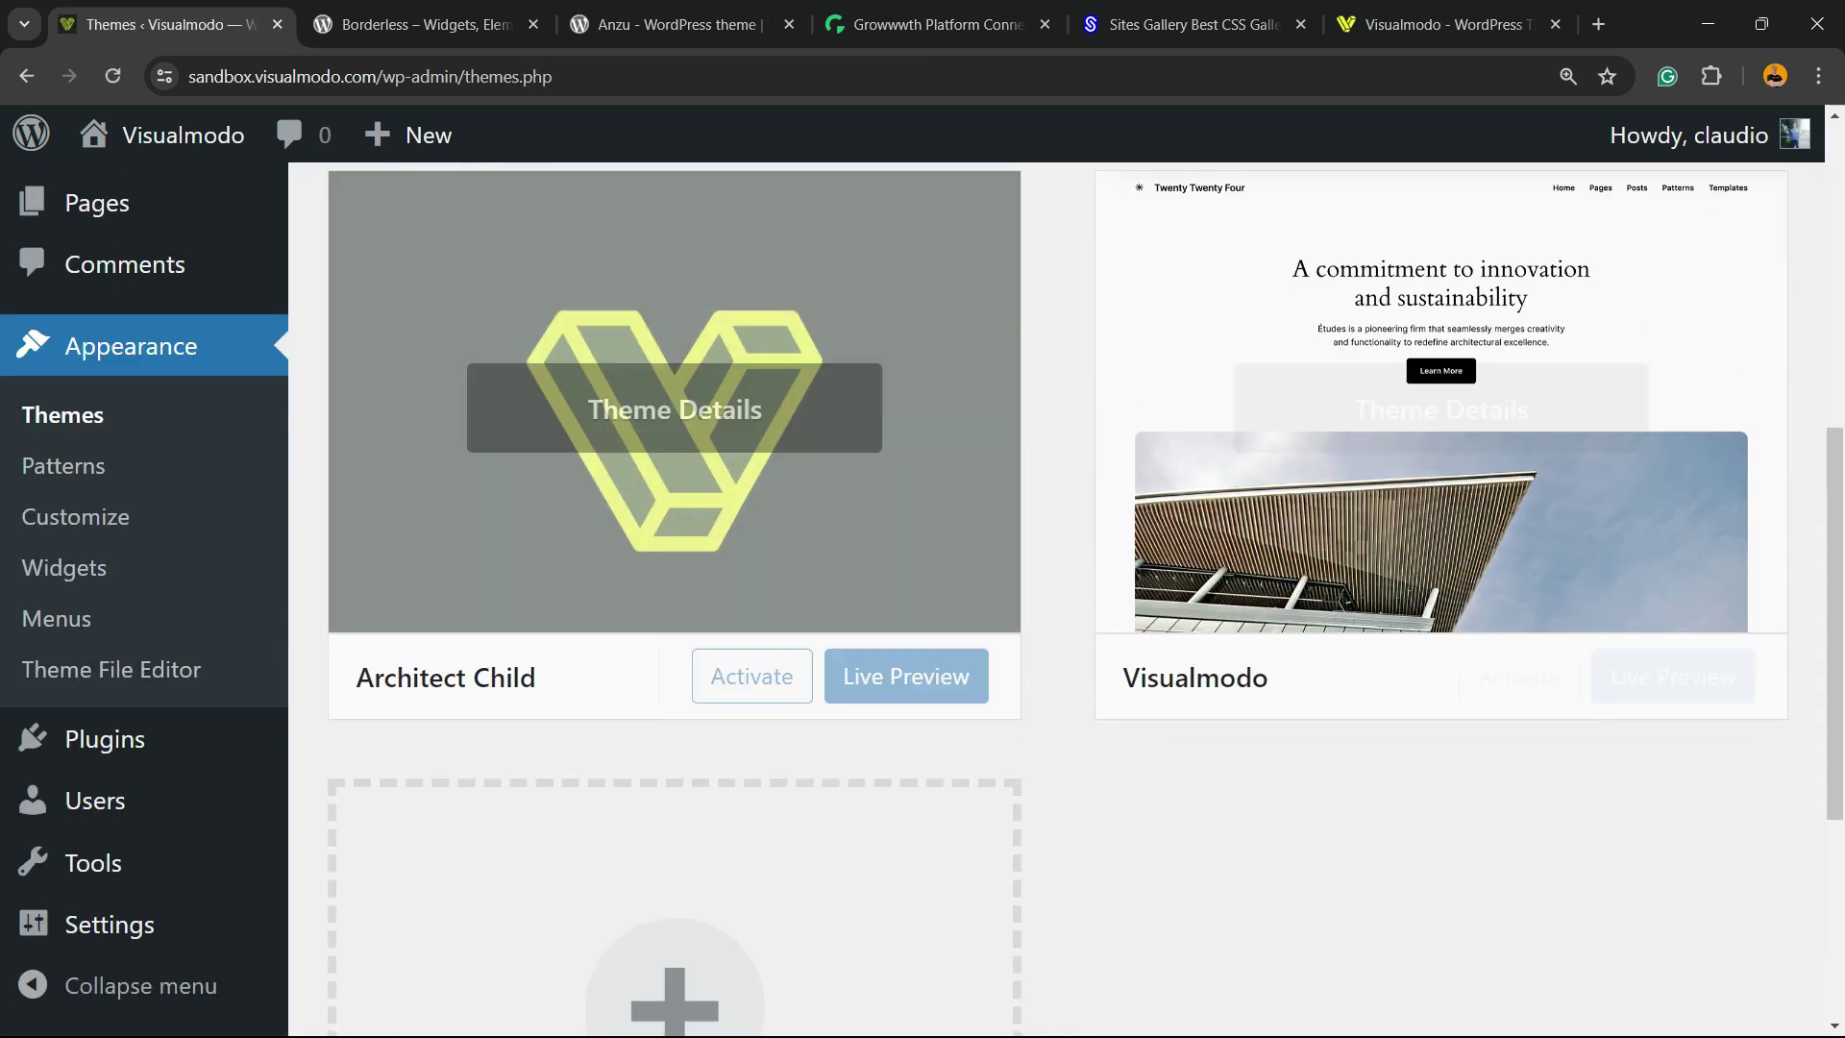
click(1441, 409)
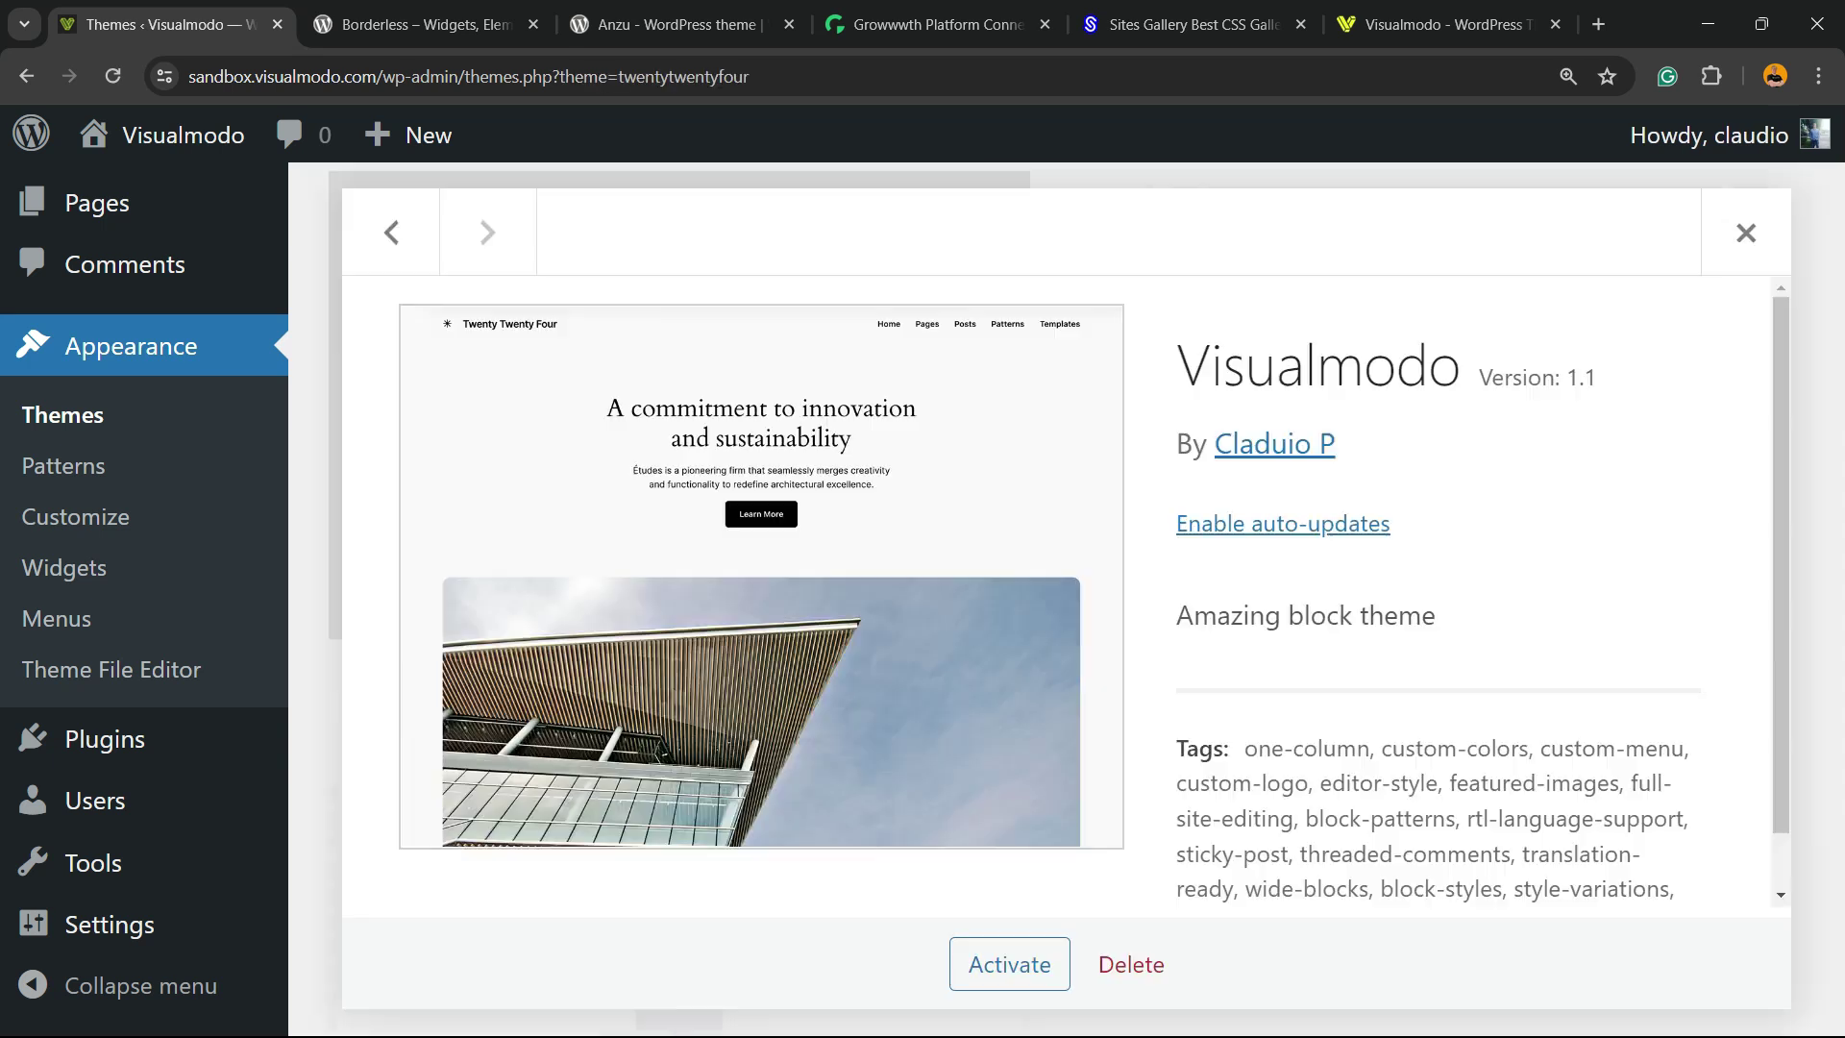
drag(1178, 365, 1597, 377)
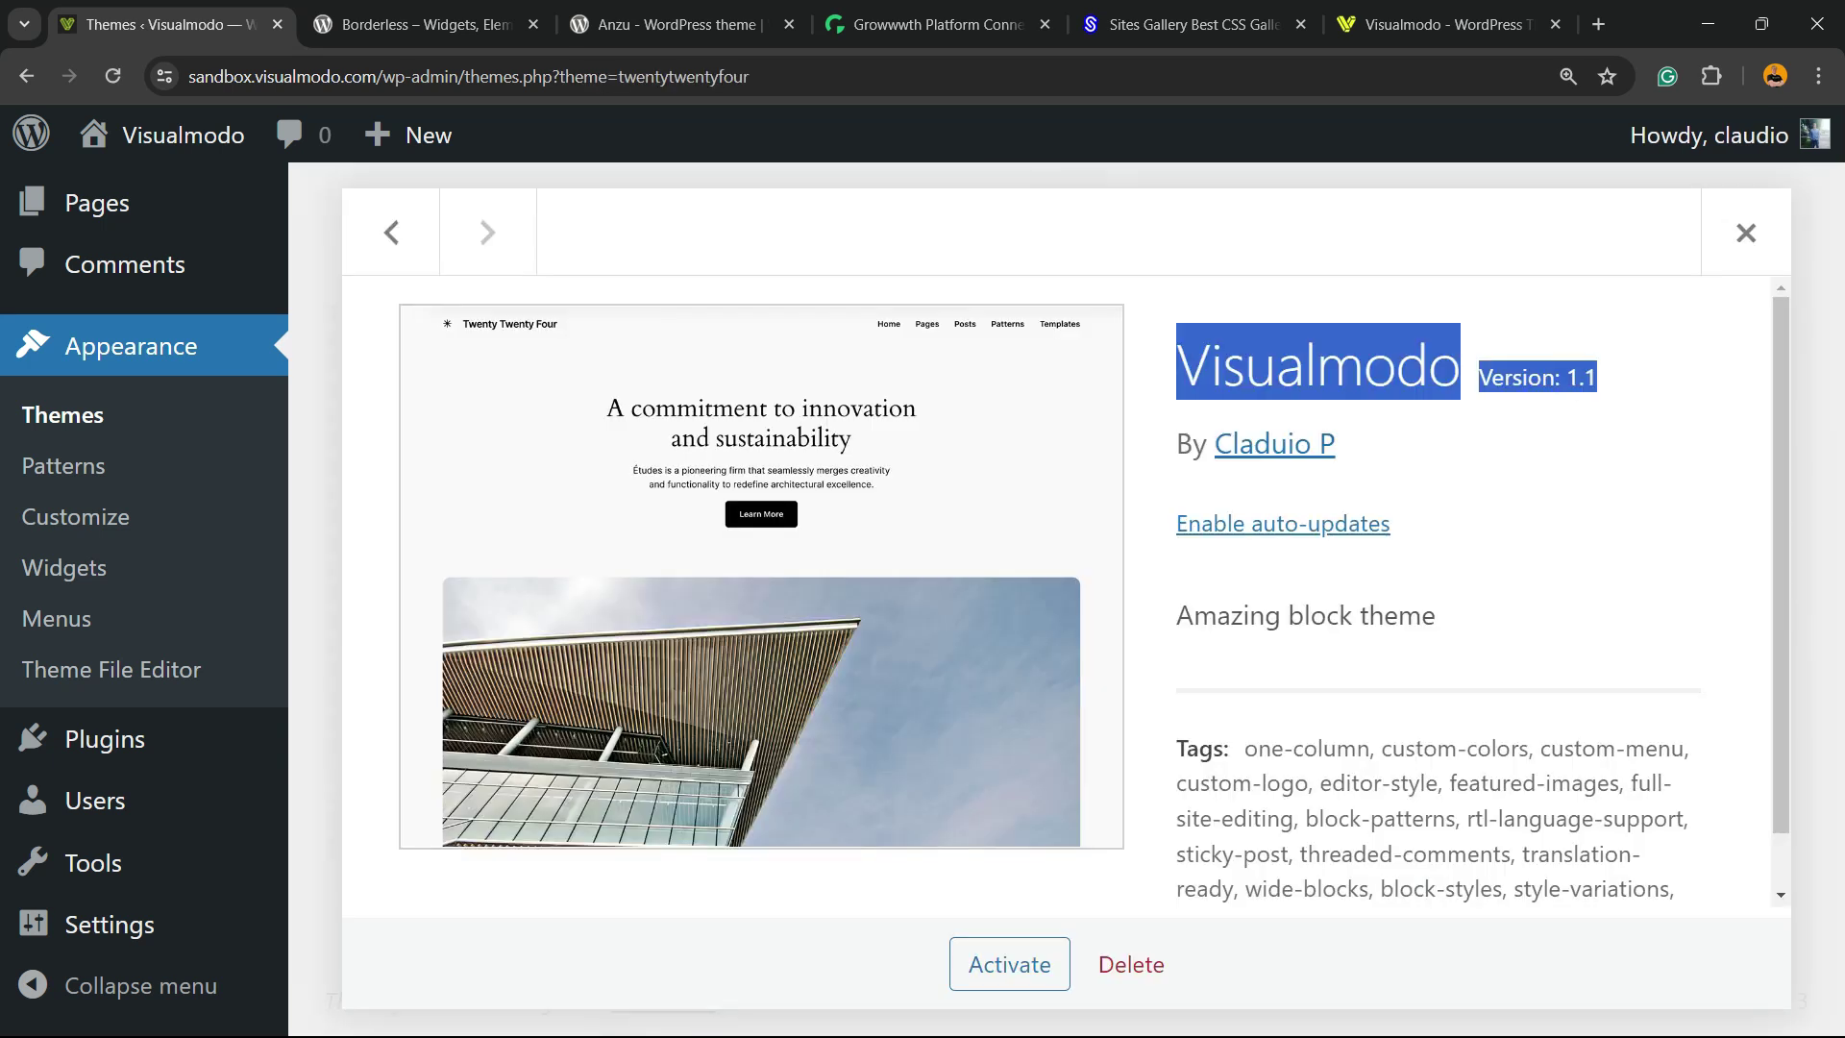
mouse_move(1339, 444)
mouse_down()
mouse_move(1255, 444)
mouse_move(1341, 447)
mouse_up()
drag(1399, 527, 1437, 617)
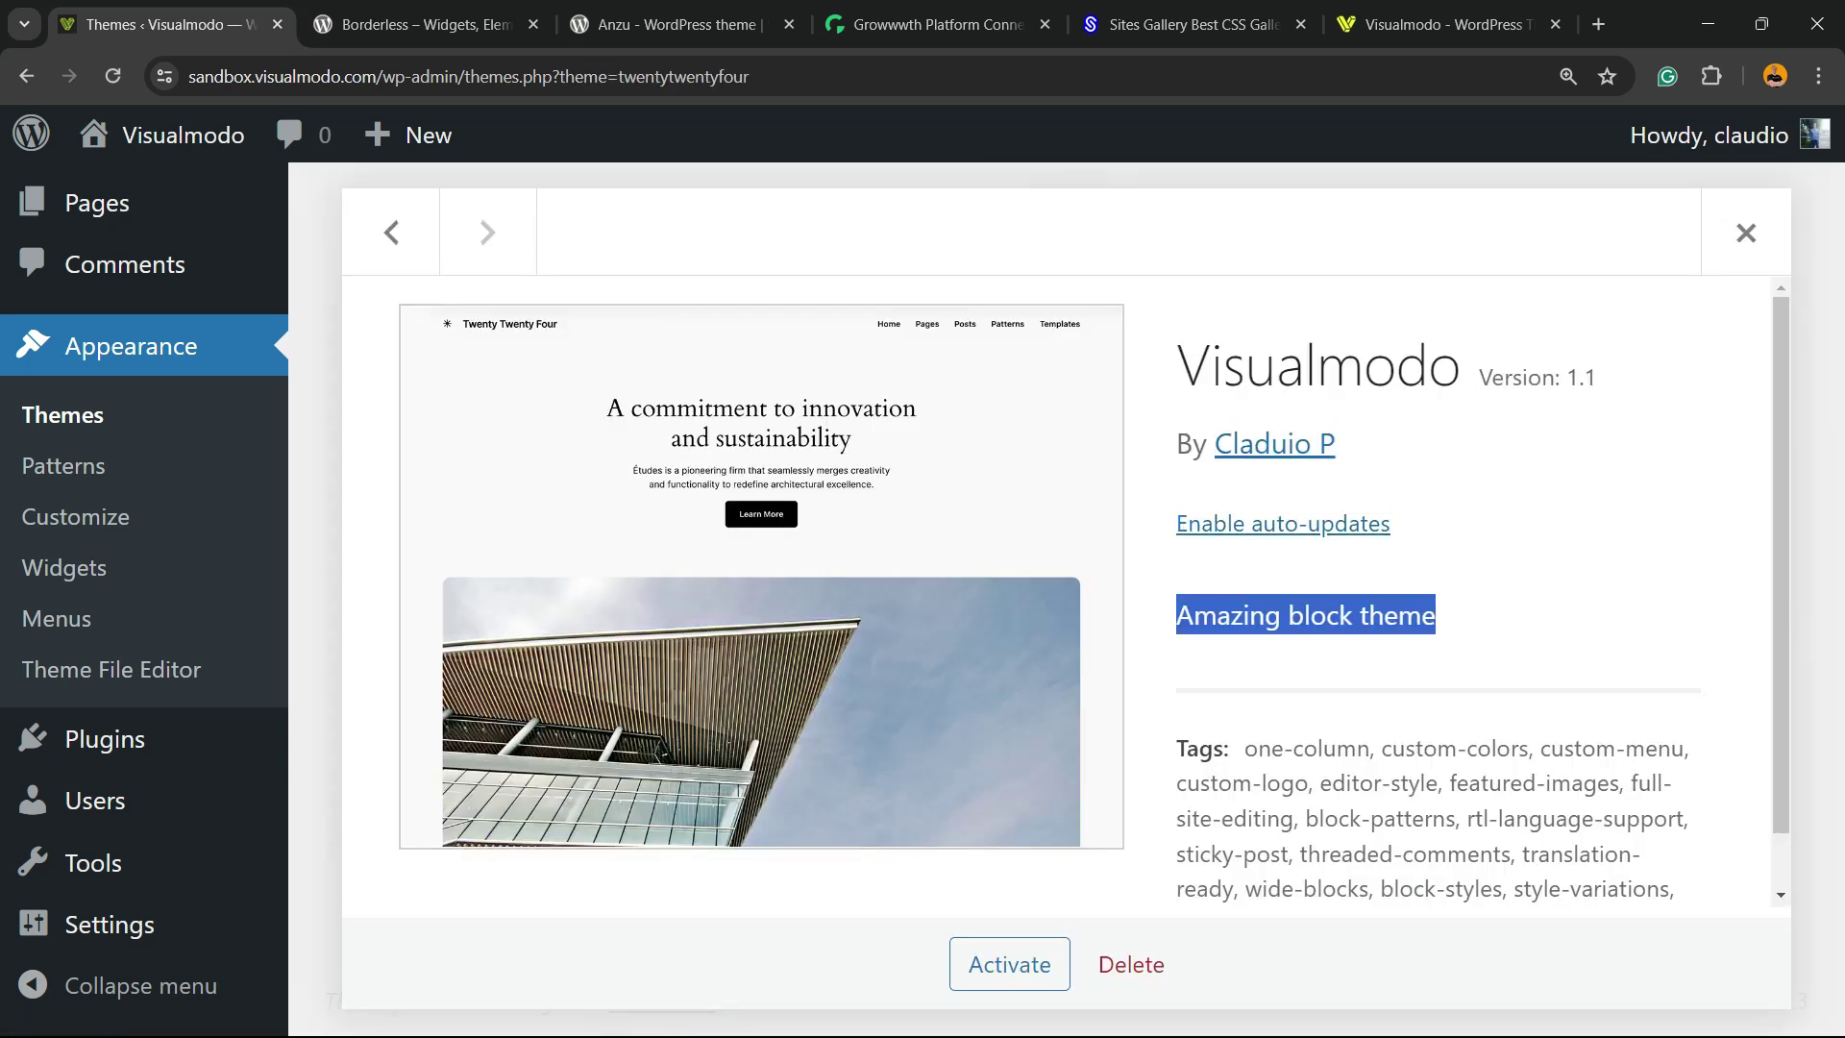
Review the description and tags in the renamed Visualmodo theme's details and activate the theme.
triple_click(1323, 616)
scroll(1331, 691, down, 1)
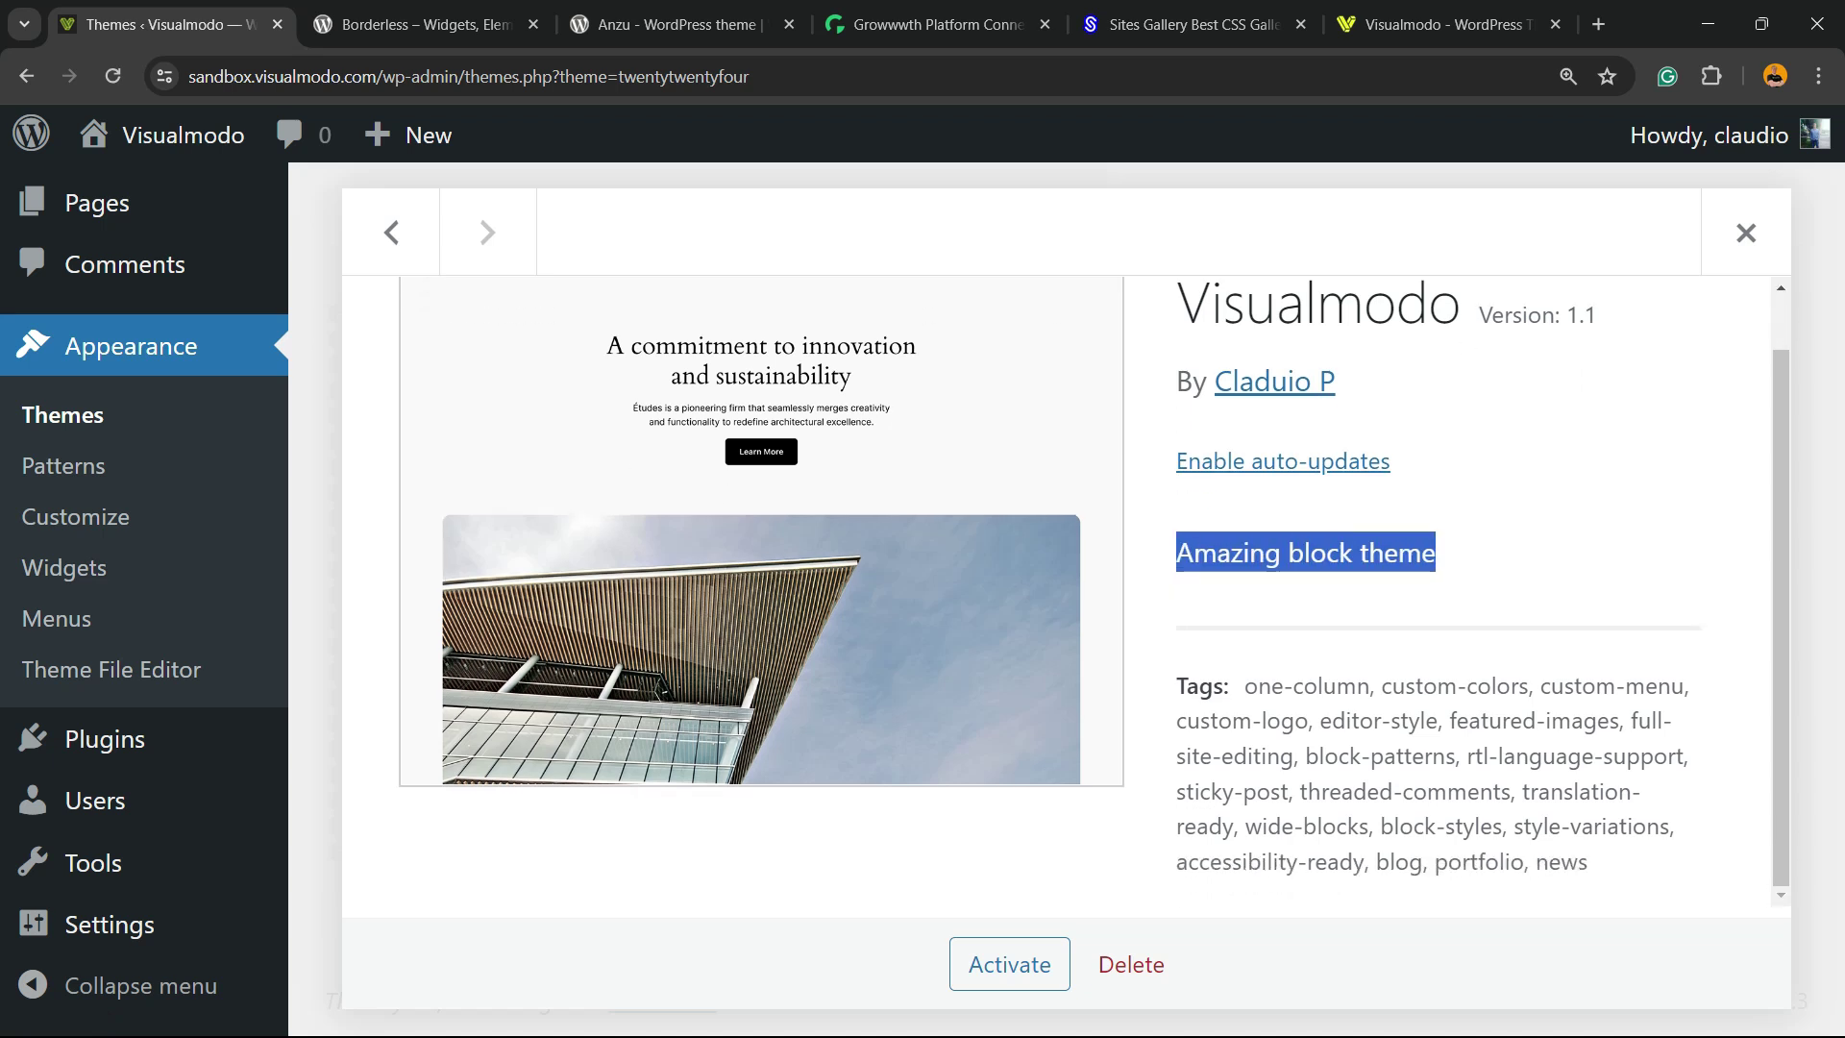
double_click(1333, 756)
triple_click(1332, 756)
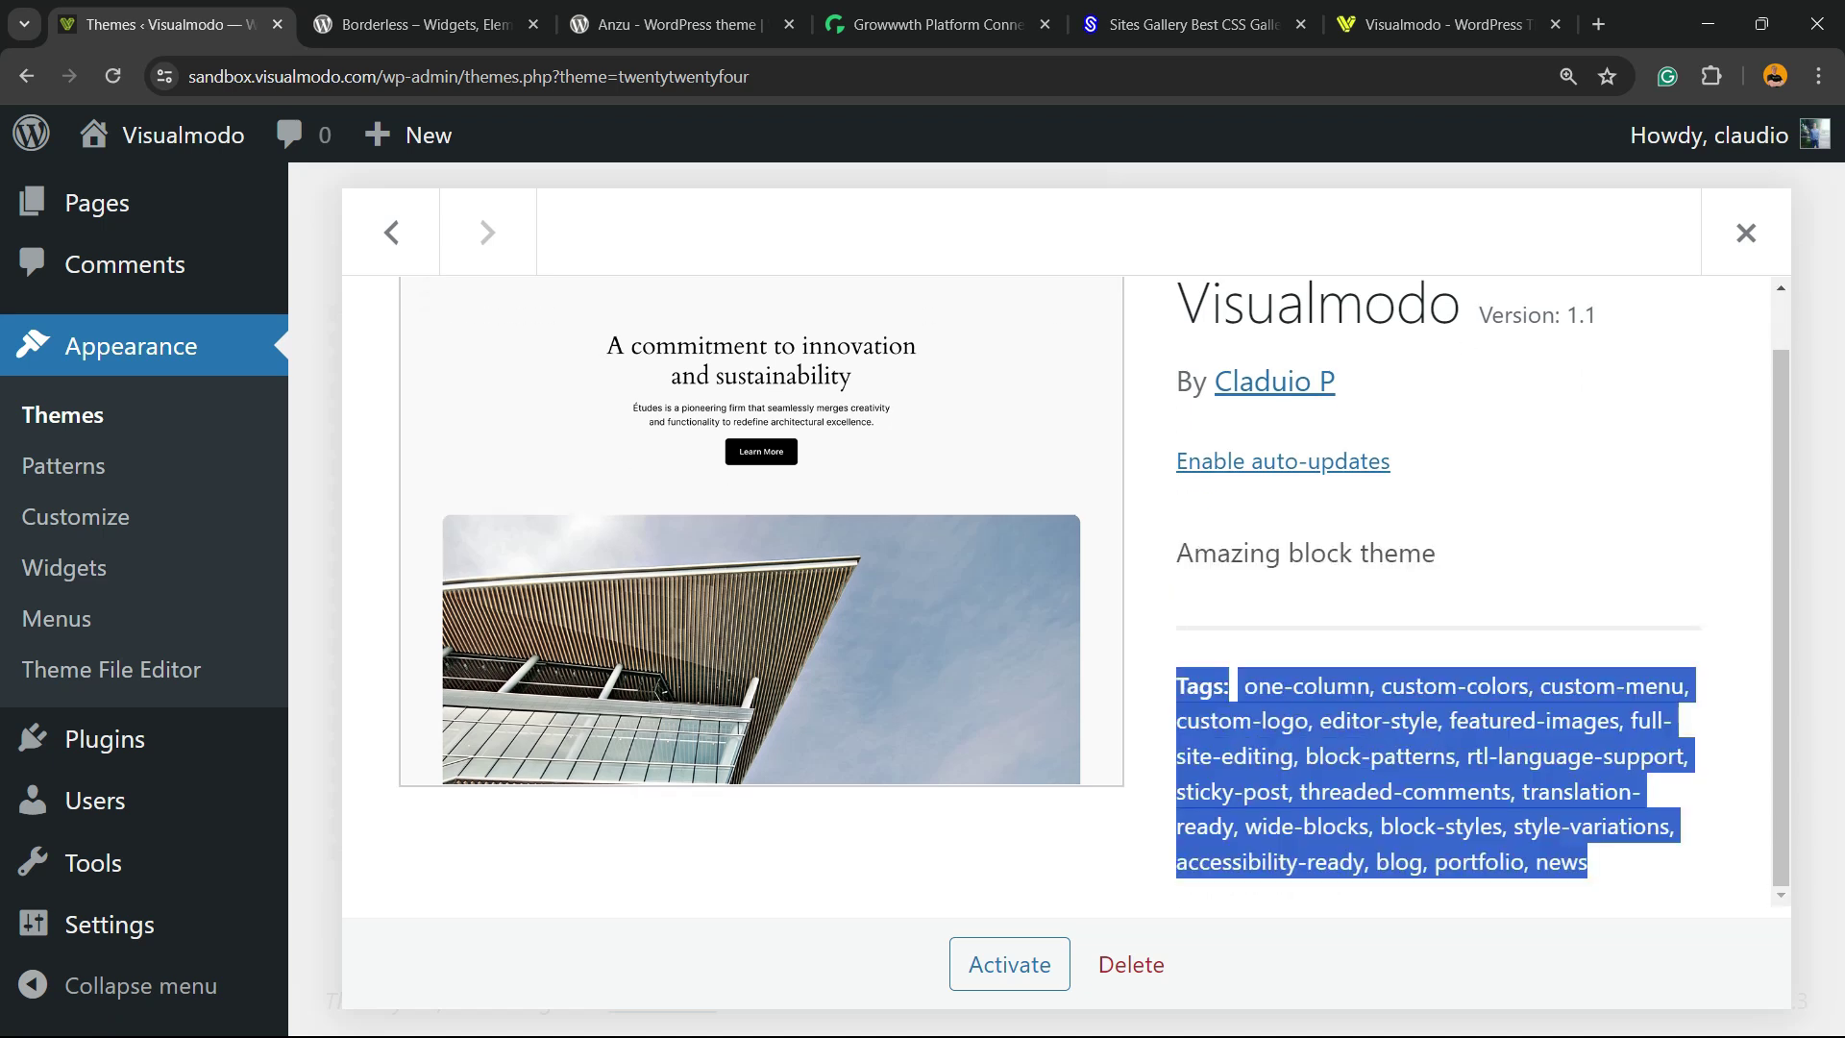
click(1009, 964)
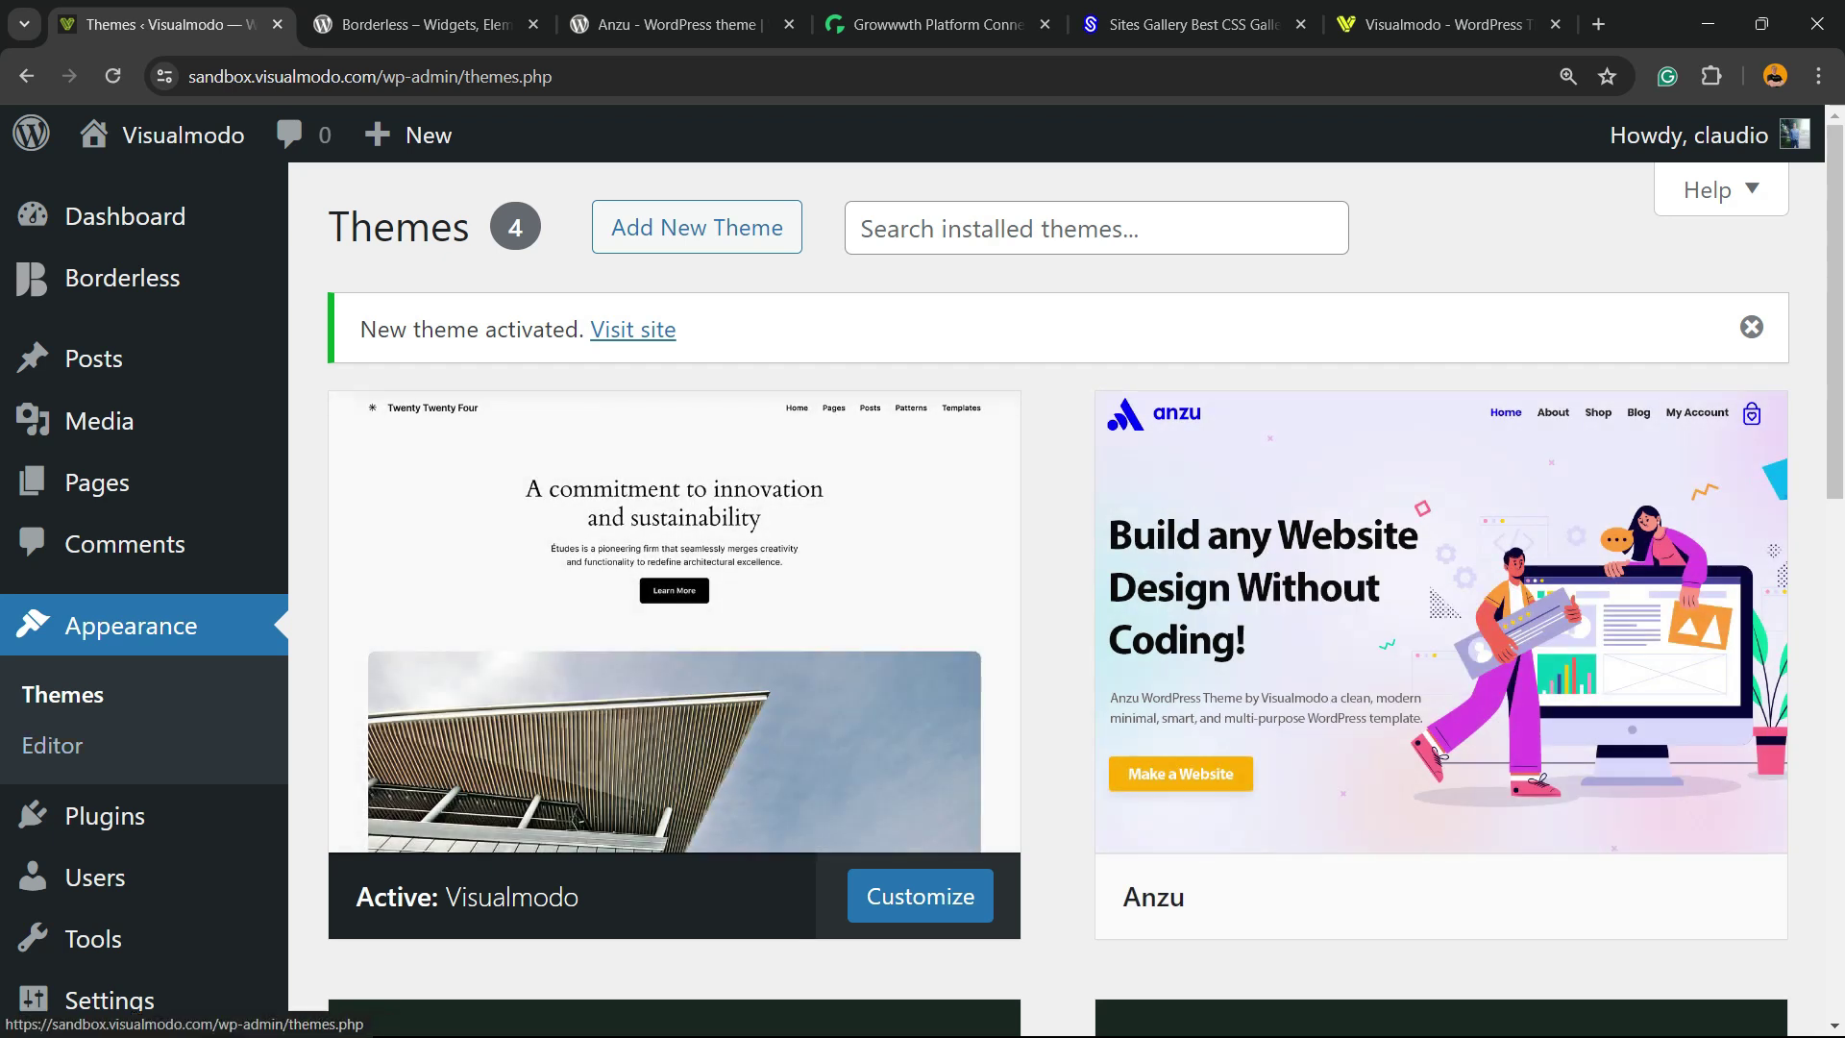
scroll(672, 615, down, 5)
scroll(672, 615, up, 3)
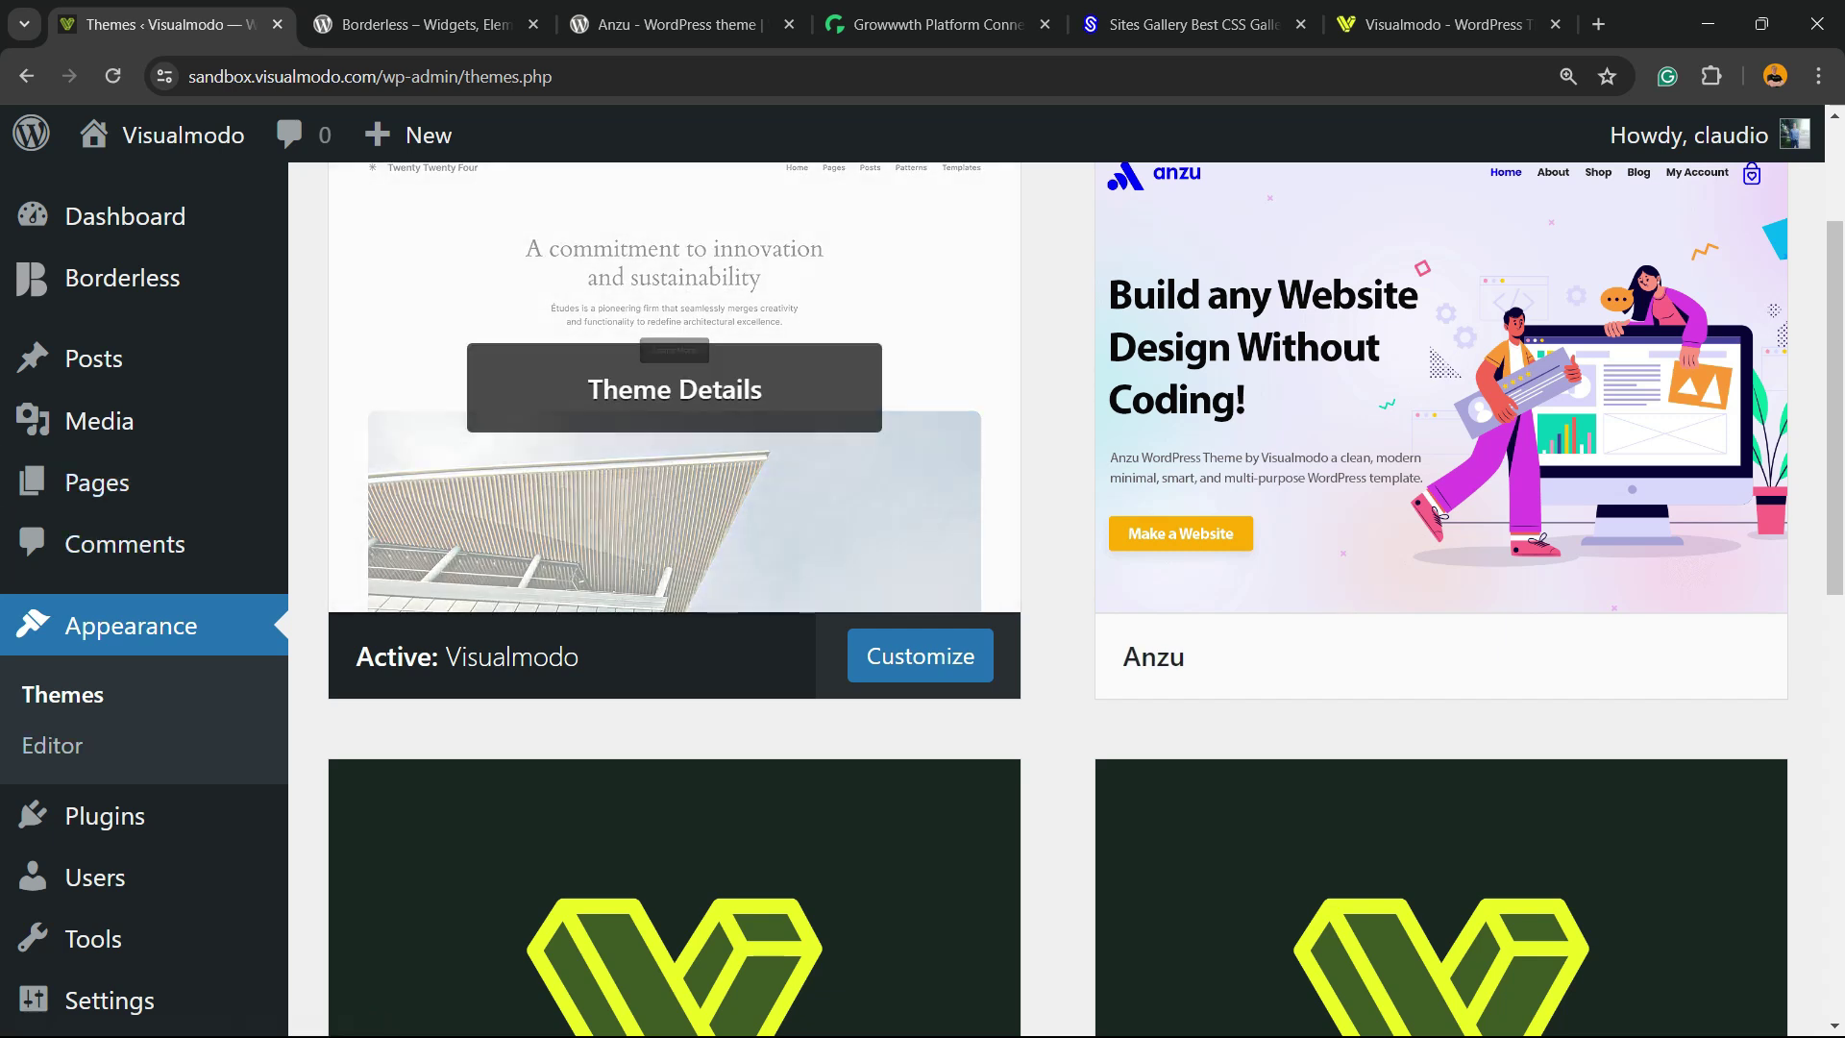
scroll(1431, 625, up, 3)
scroll(1431, 624, down, 5)
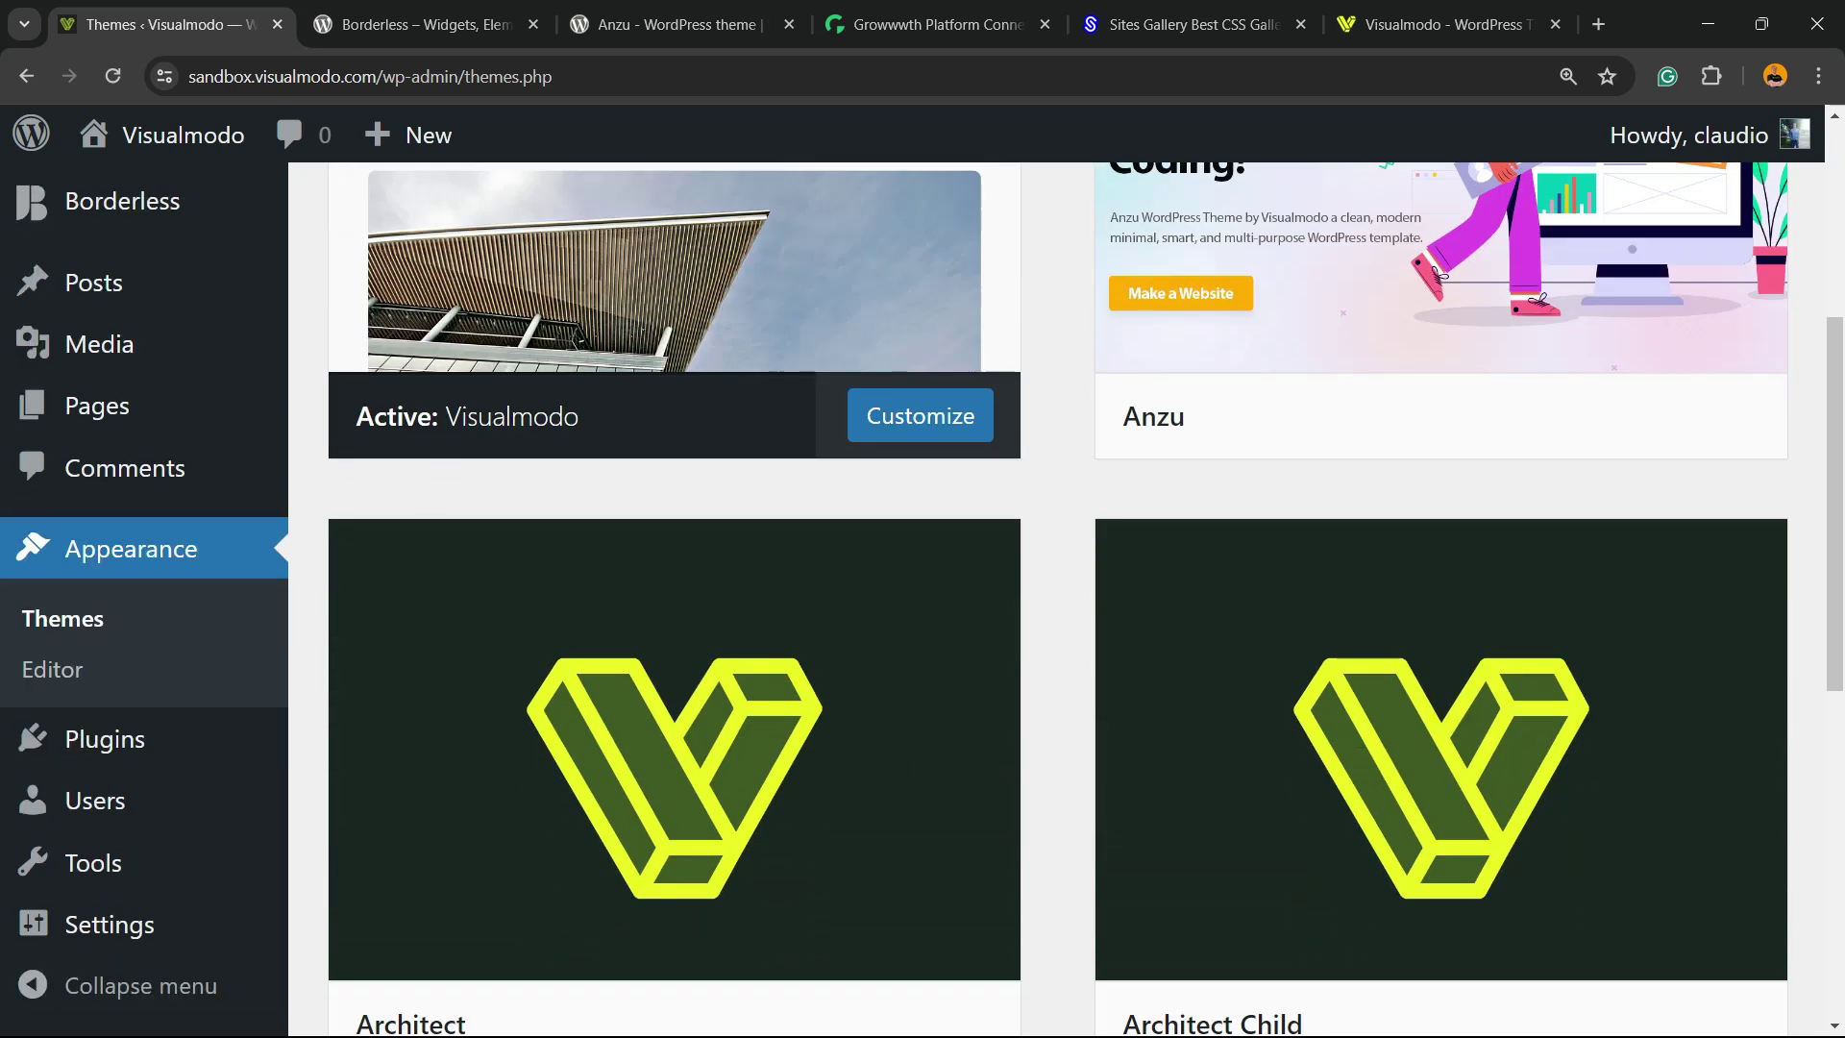
scroll(672, 625, up, 5)
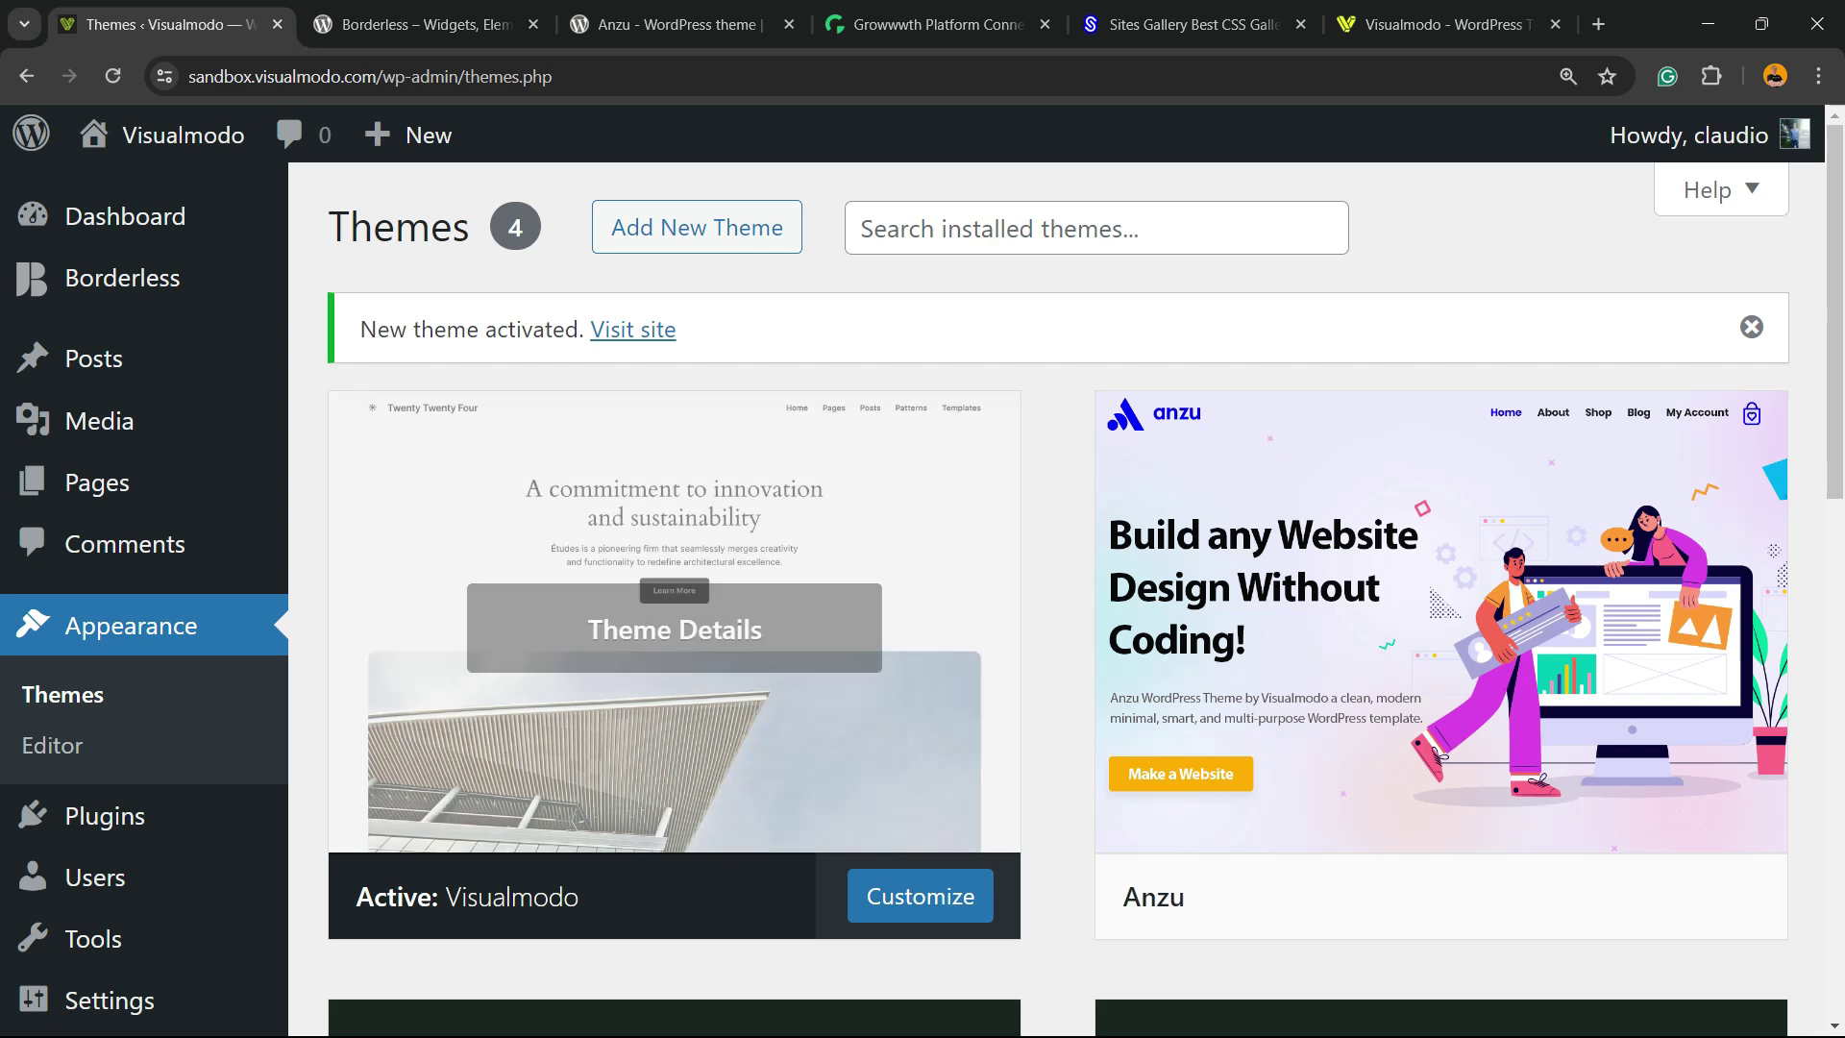
View the WordPress.org pages of the Borderless plugin and the Anzu theme.
click(423, 24)
scroll(913, 615, down, 2)
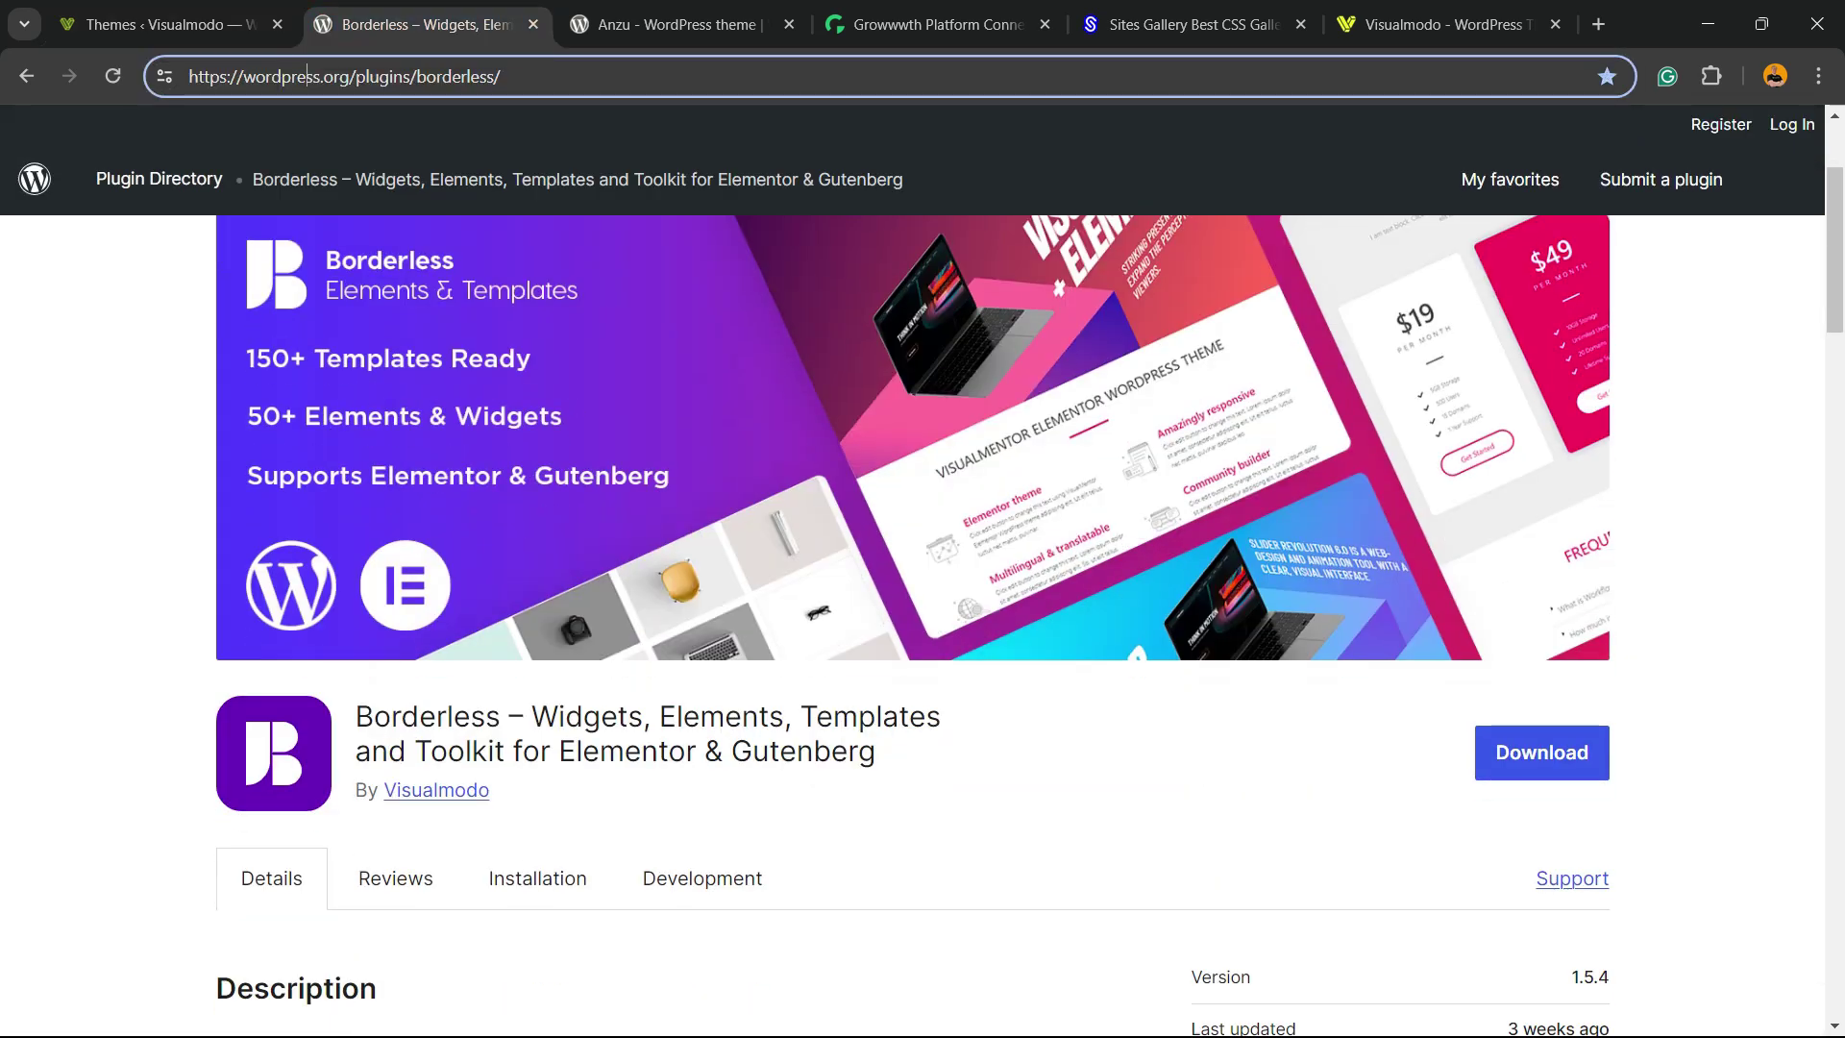
triple_click(428, 718)
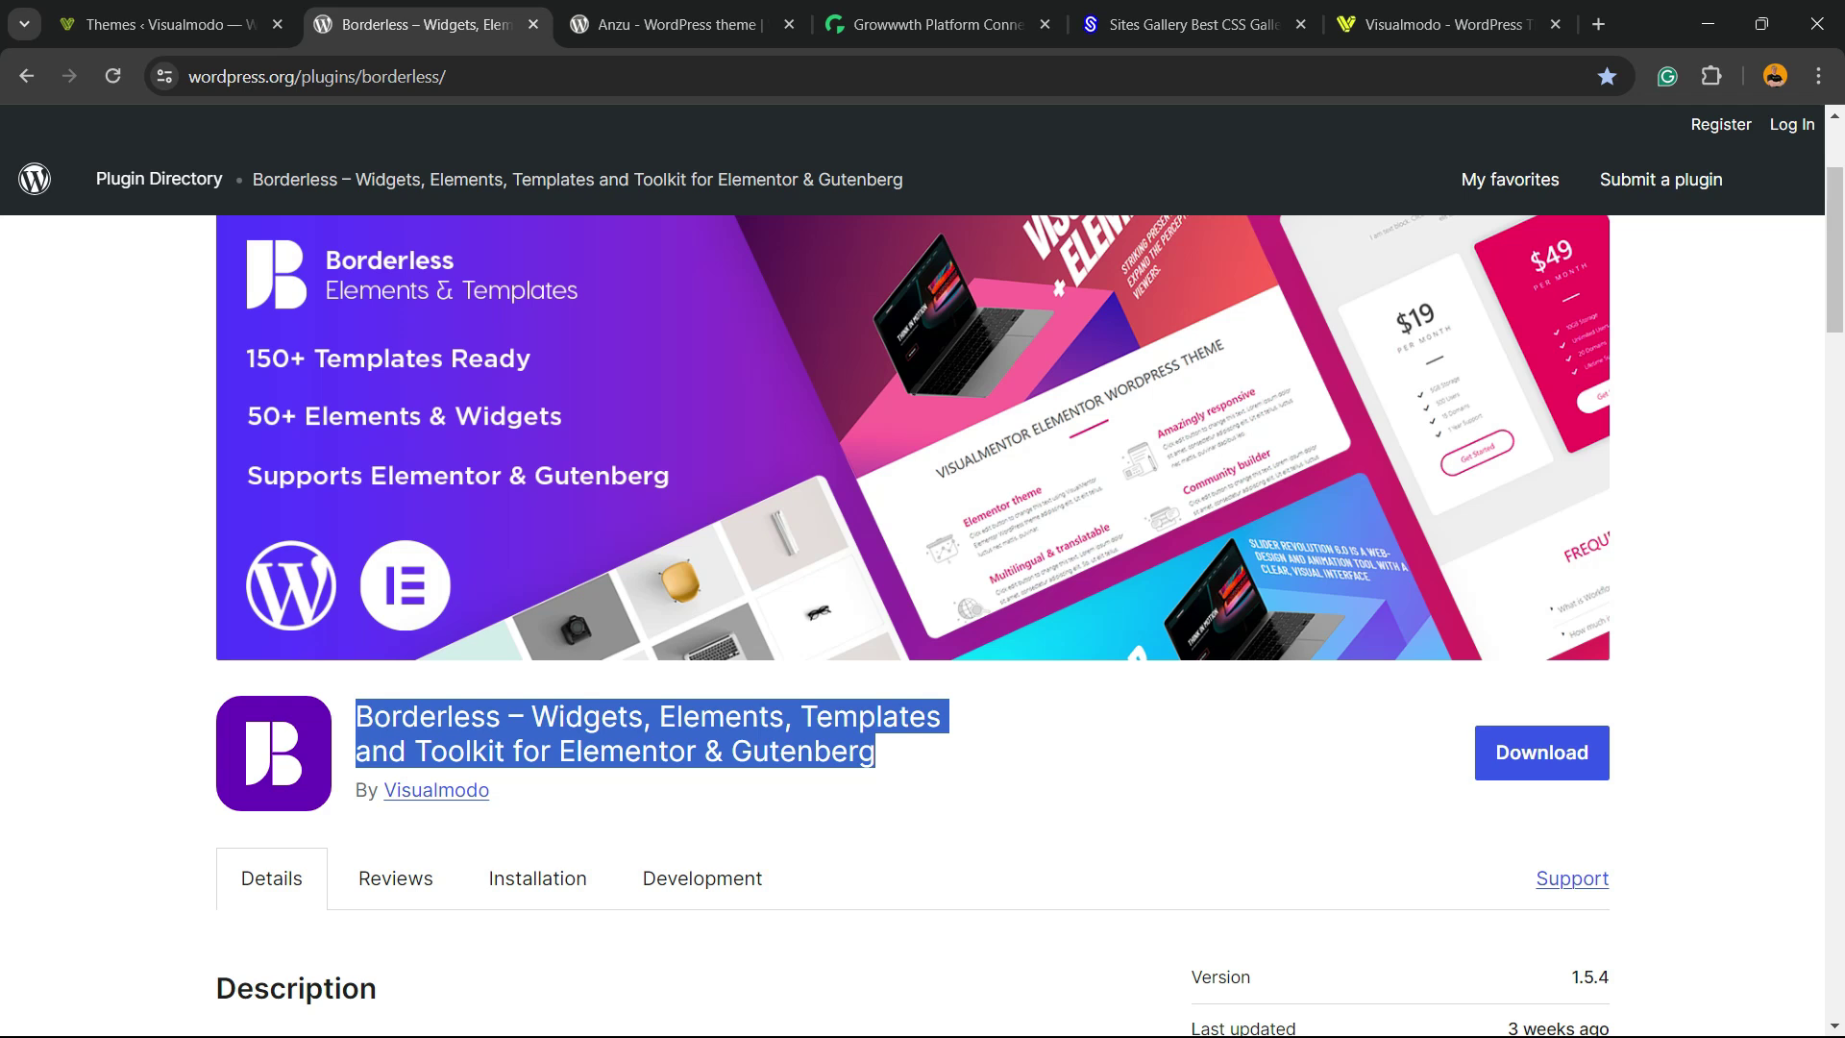
key(ctrl+Tab)
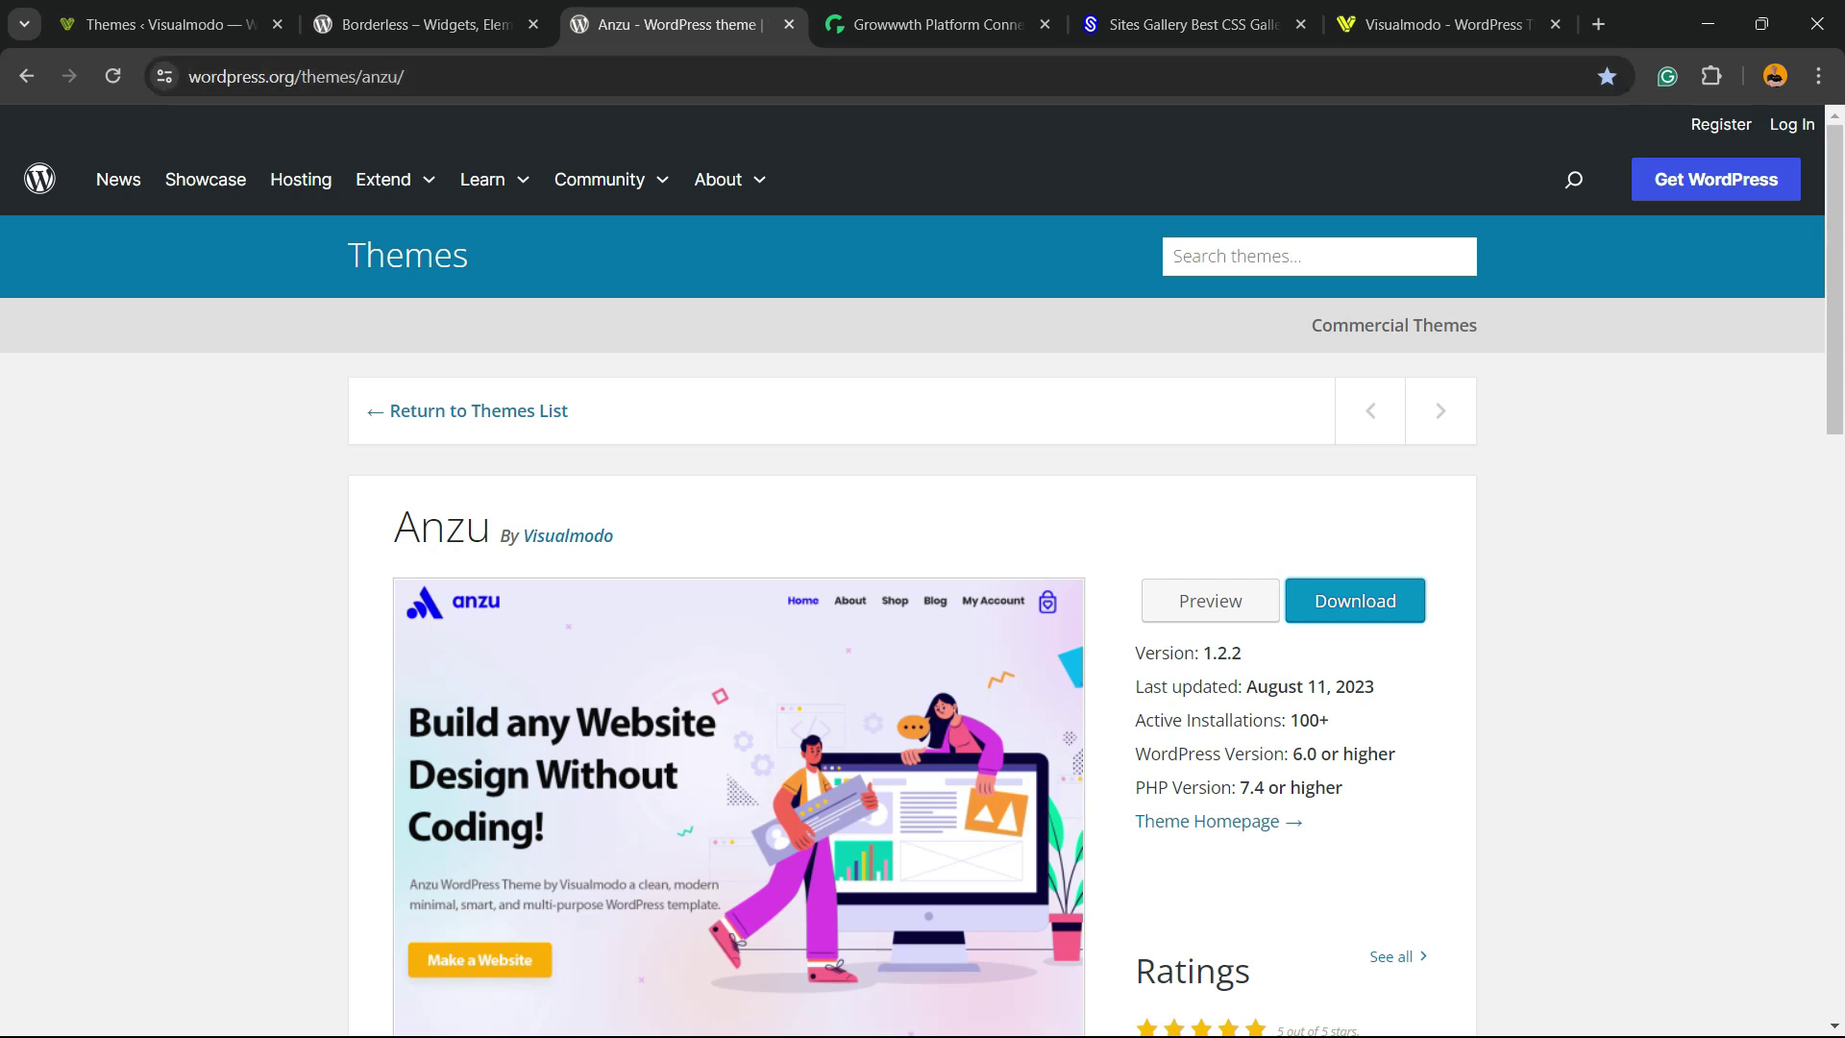
Look through the Growwwth homepage with its publisher listings and the website showcase on Sites Gallery.
key(ctrl+Tab)
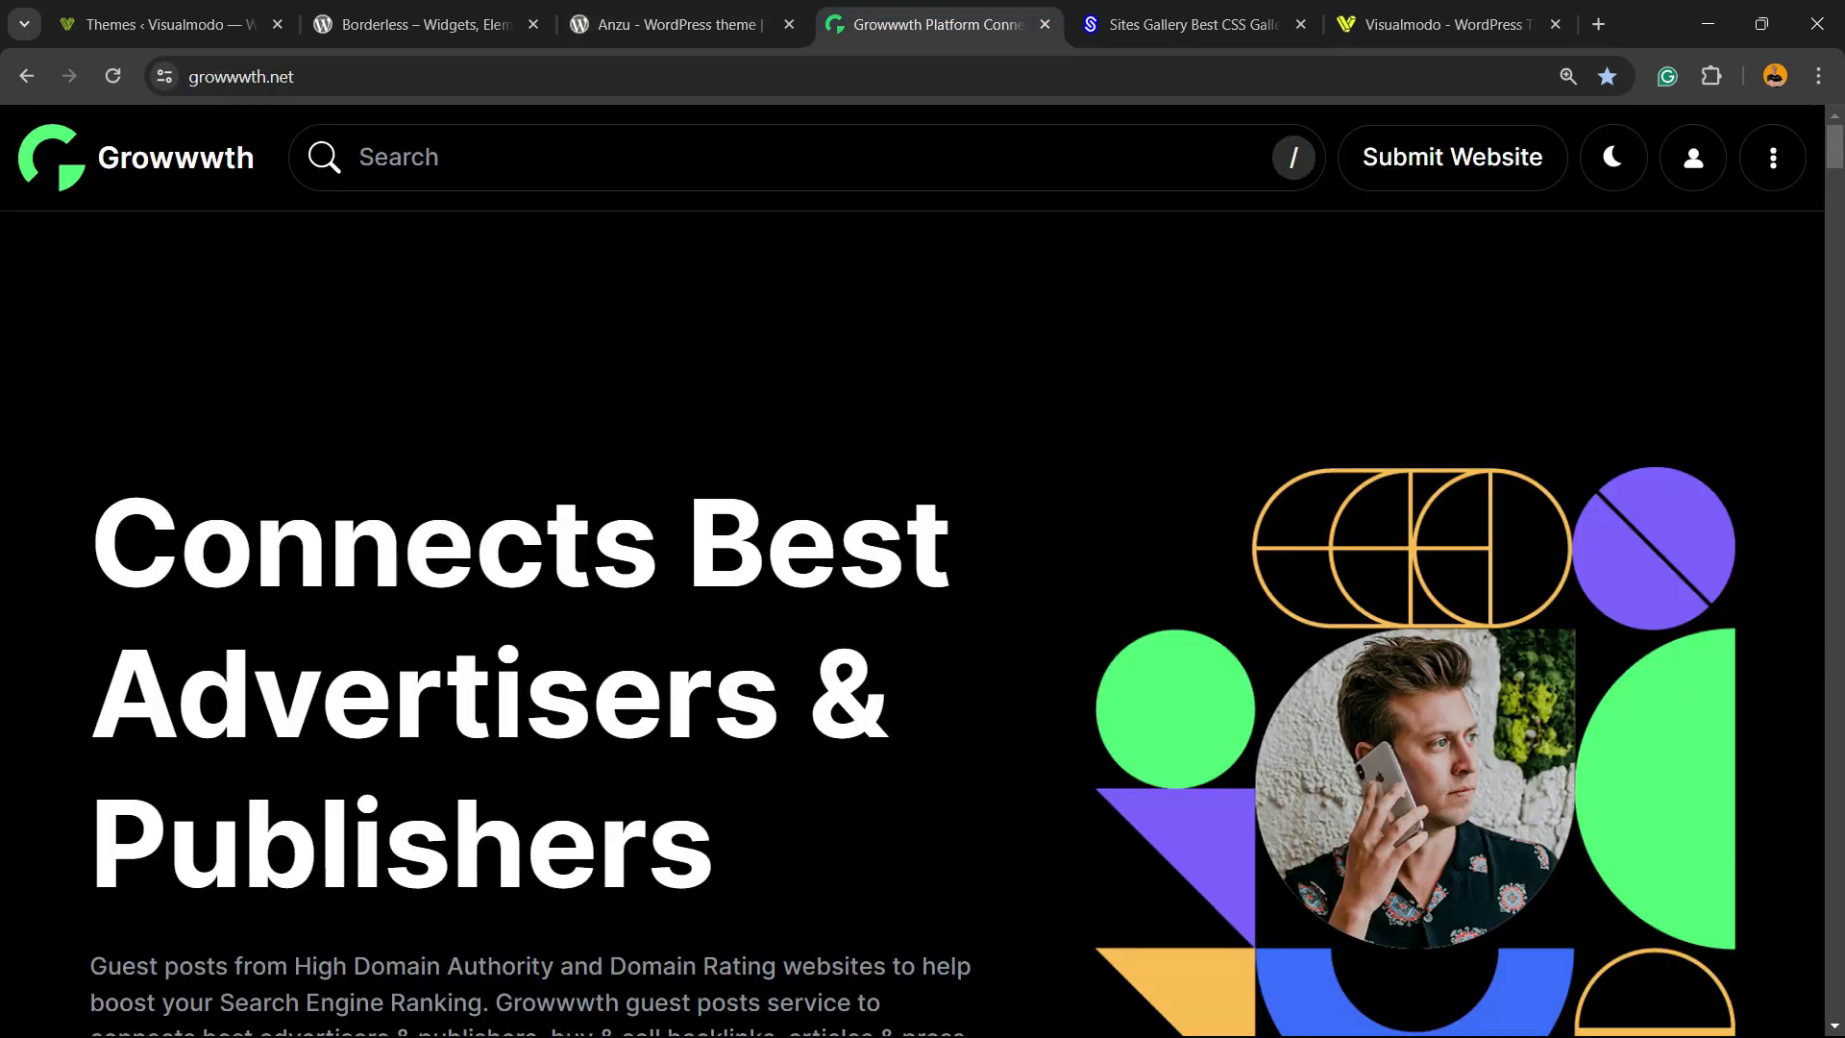
scroll(912, 615, down, 20)
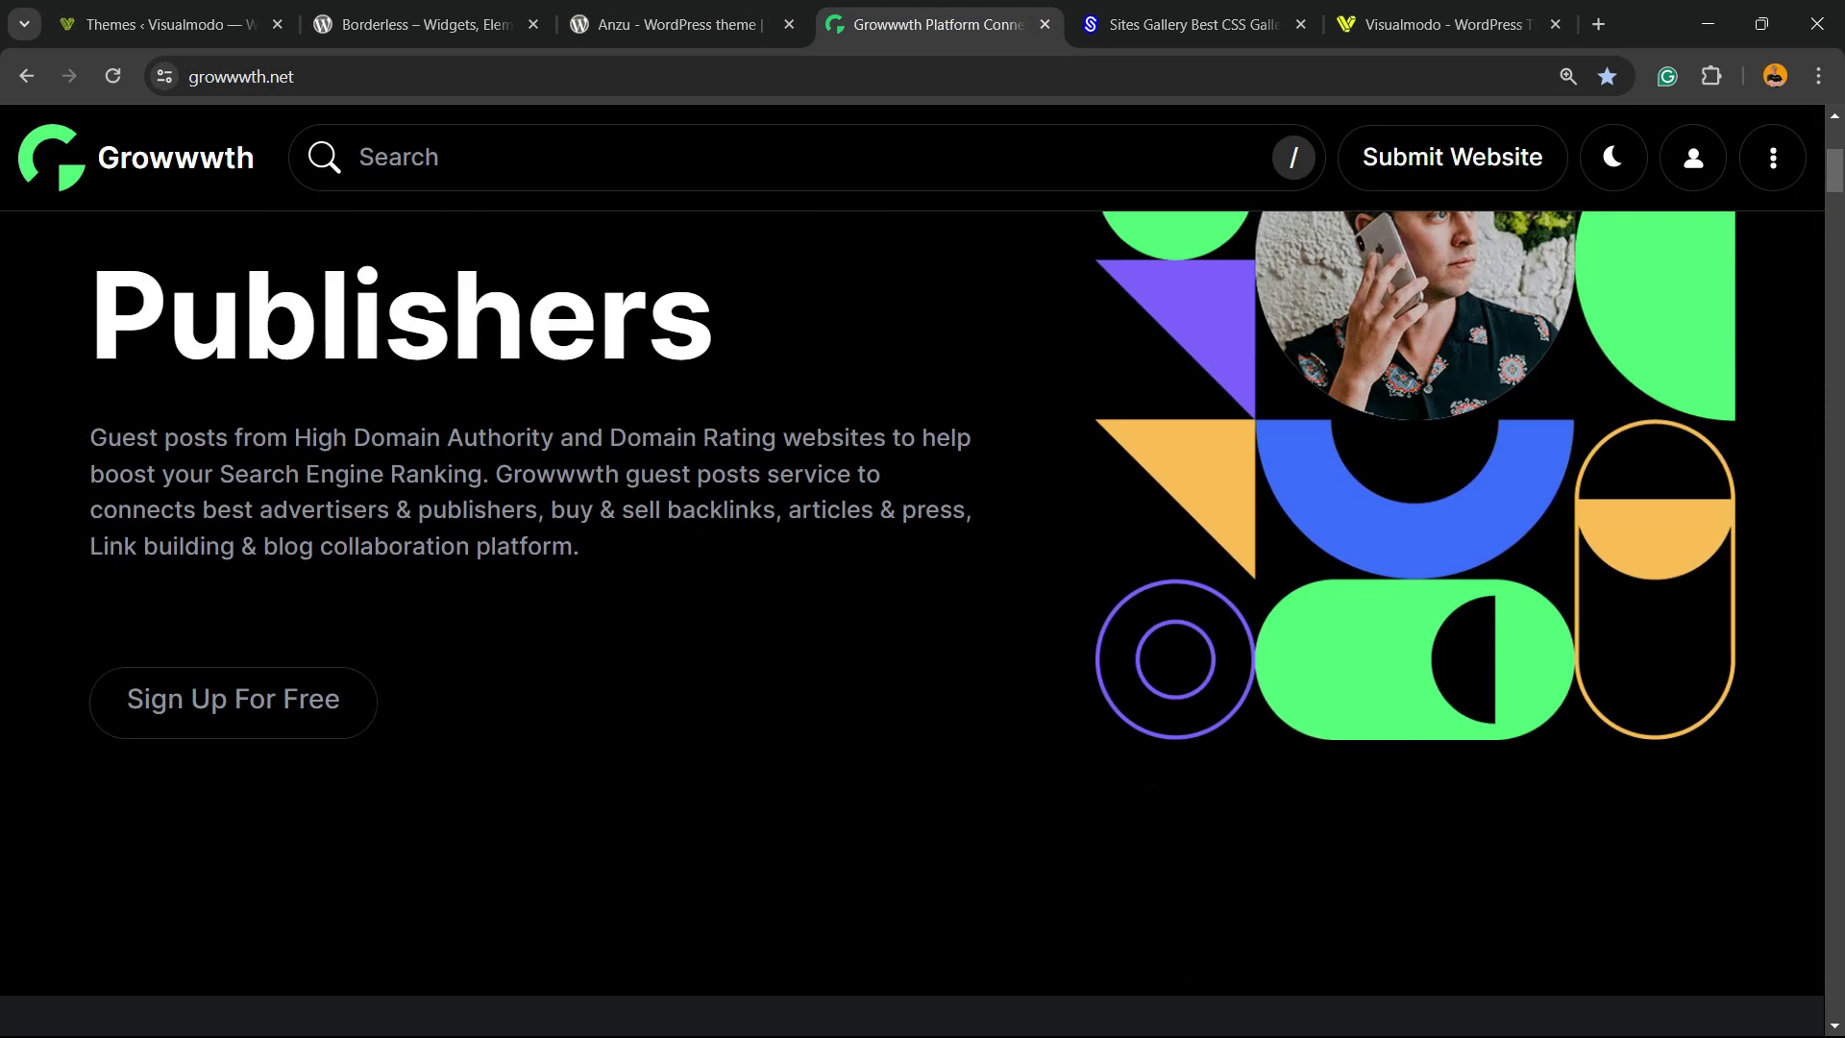
scroll(913, 615, down, 20)
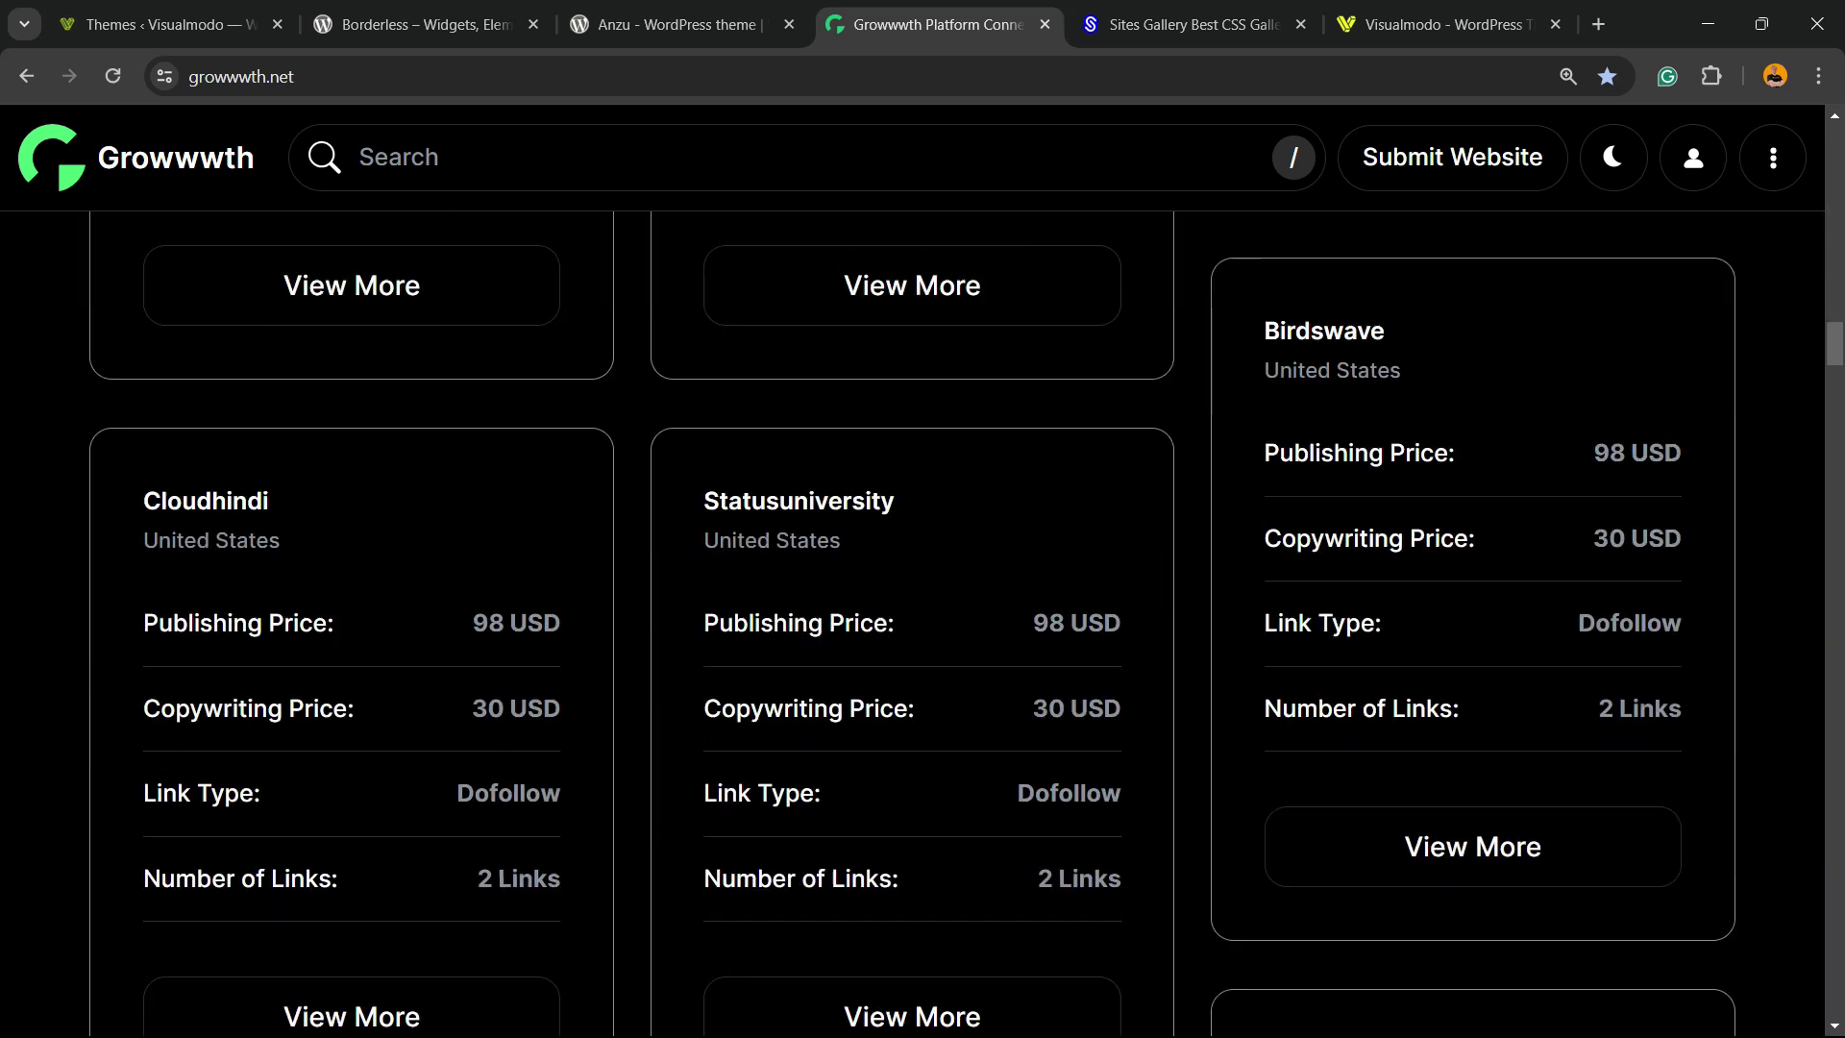
key(ctrl+Tab)
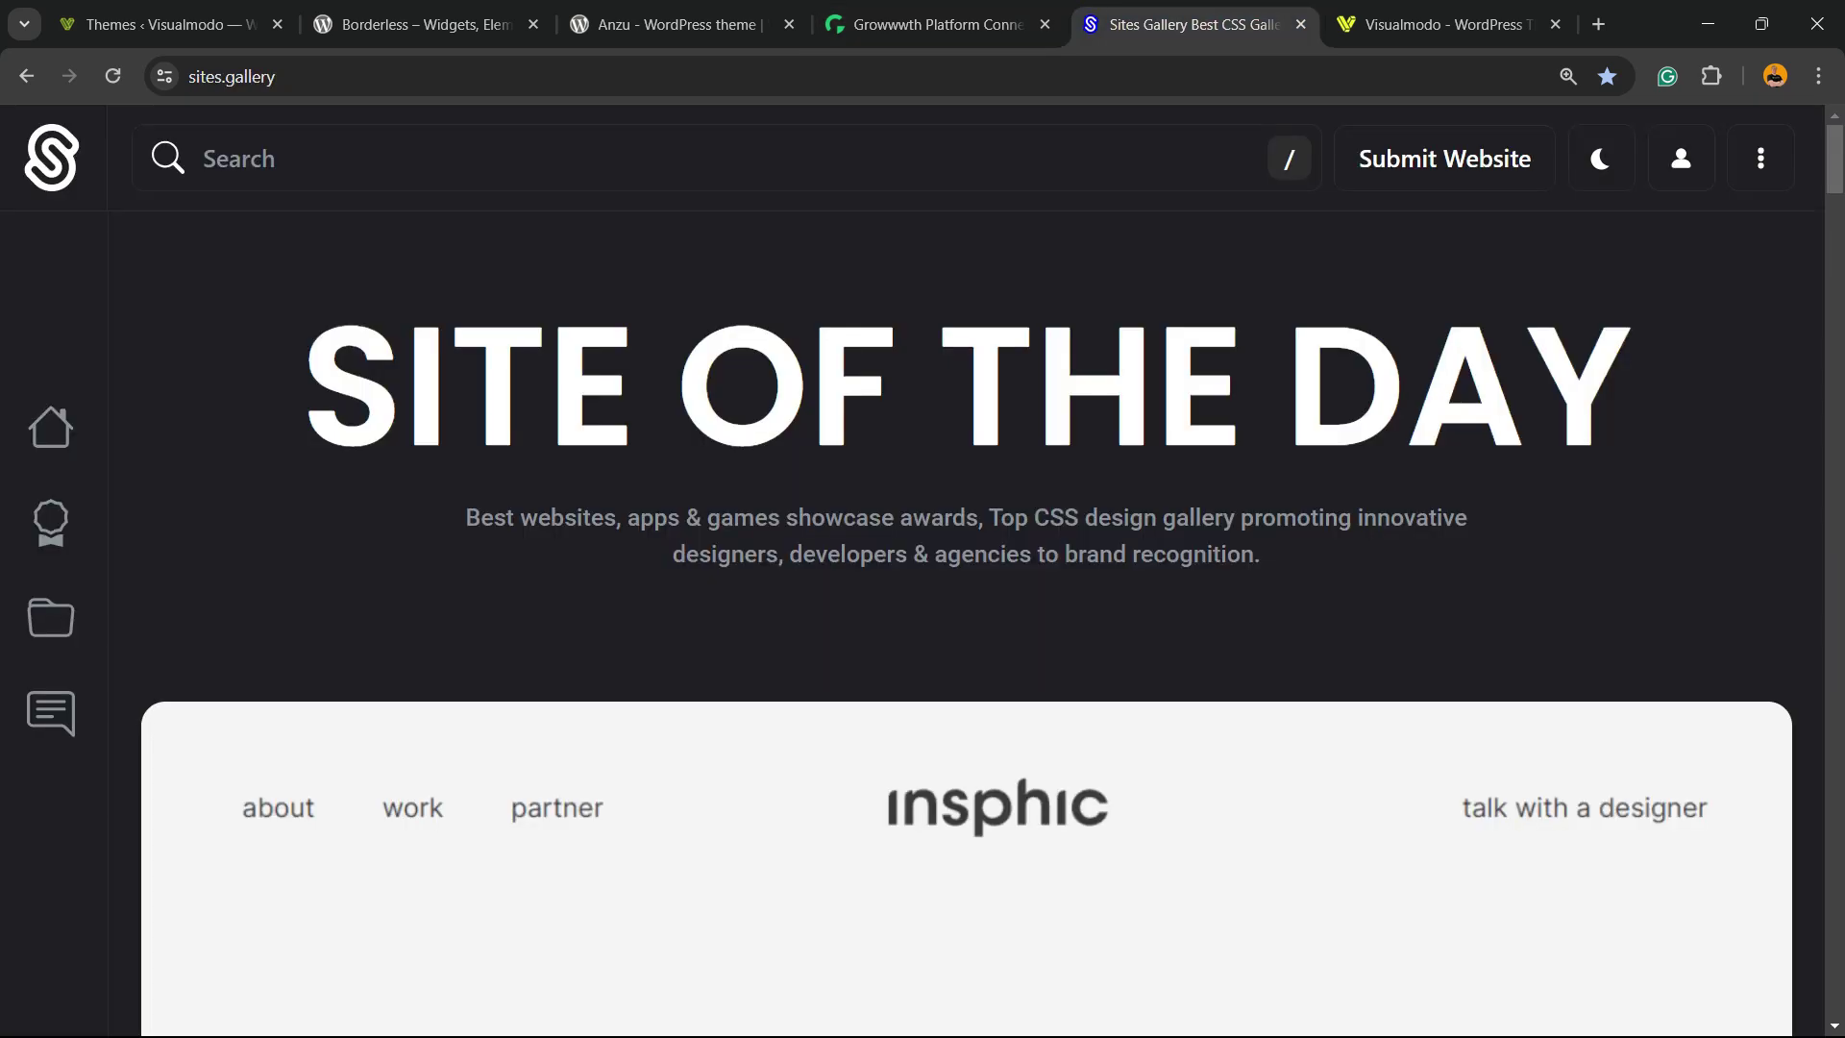
scroll(966, 615, down, 10)
scroll(413, 317, down, 20)
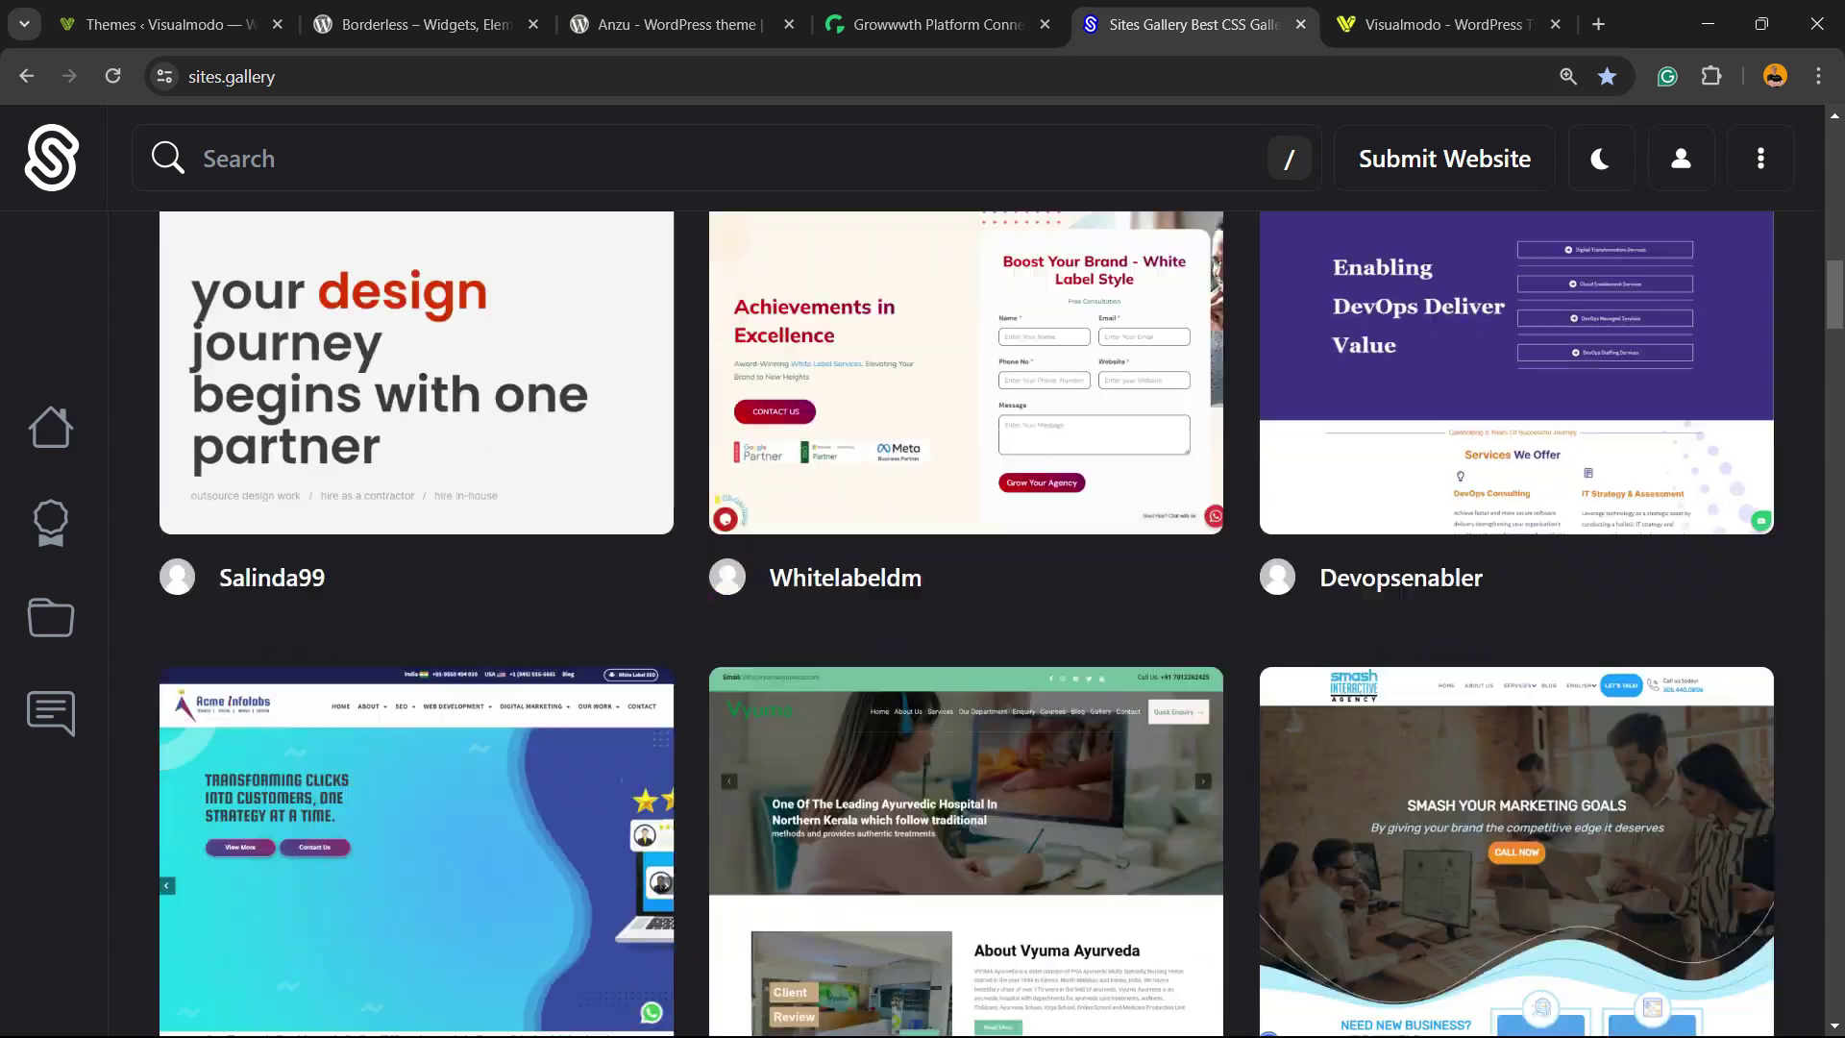
scroll(413, 317, down, 20)
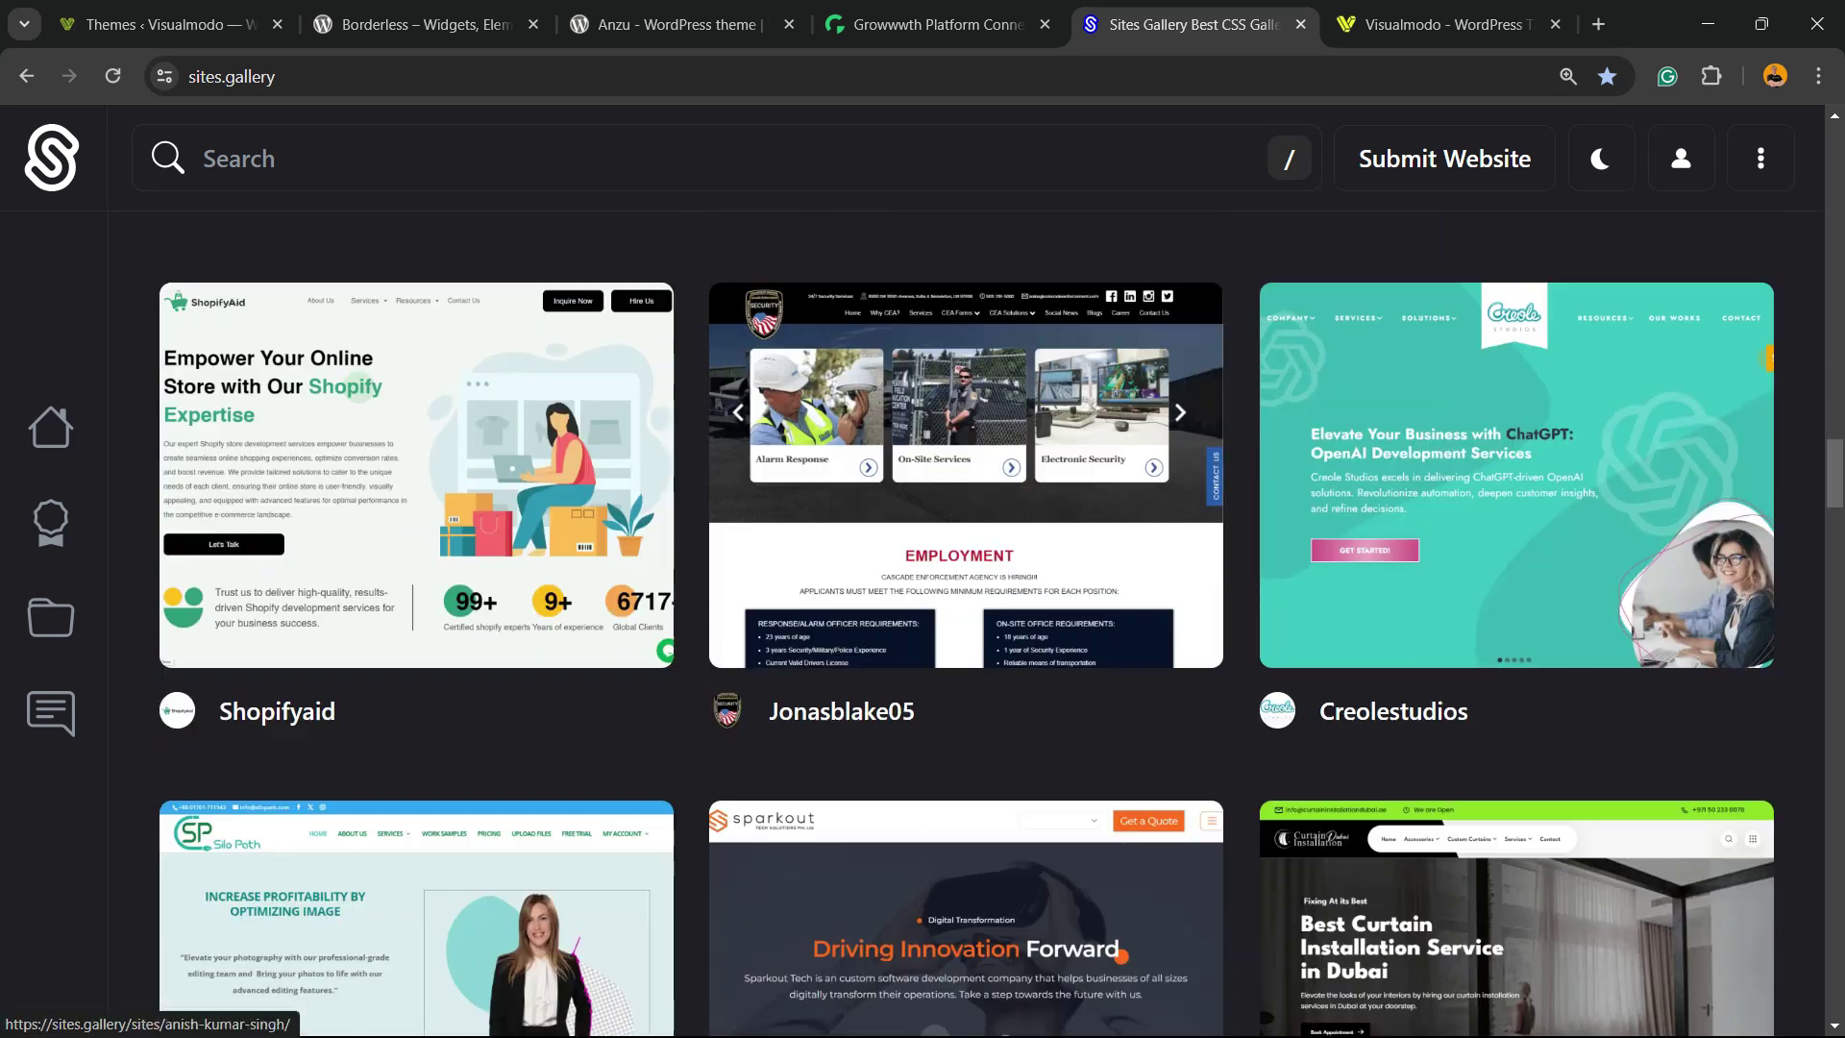
scroll(966, 615, down, 5)
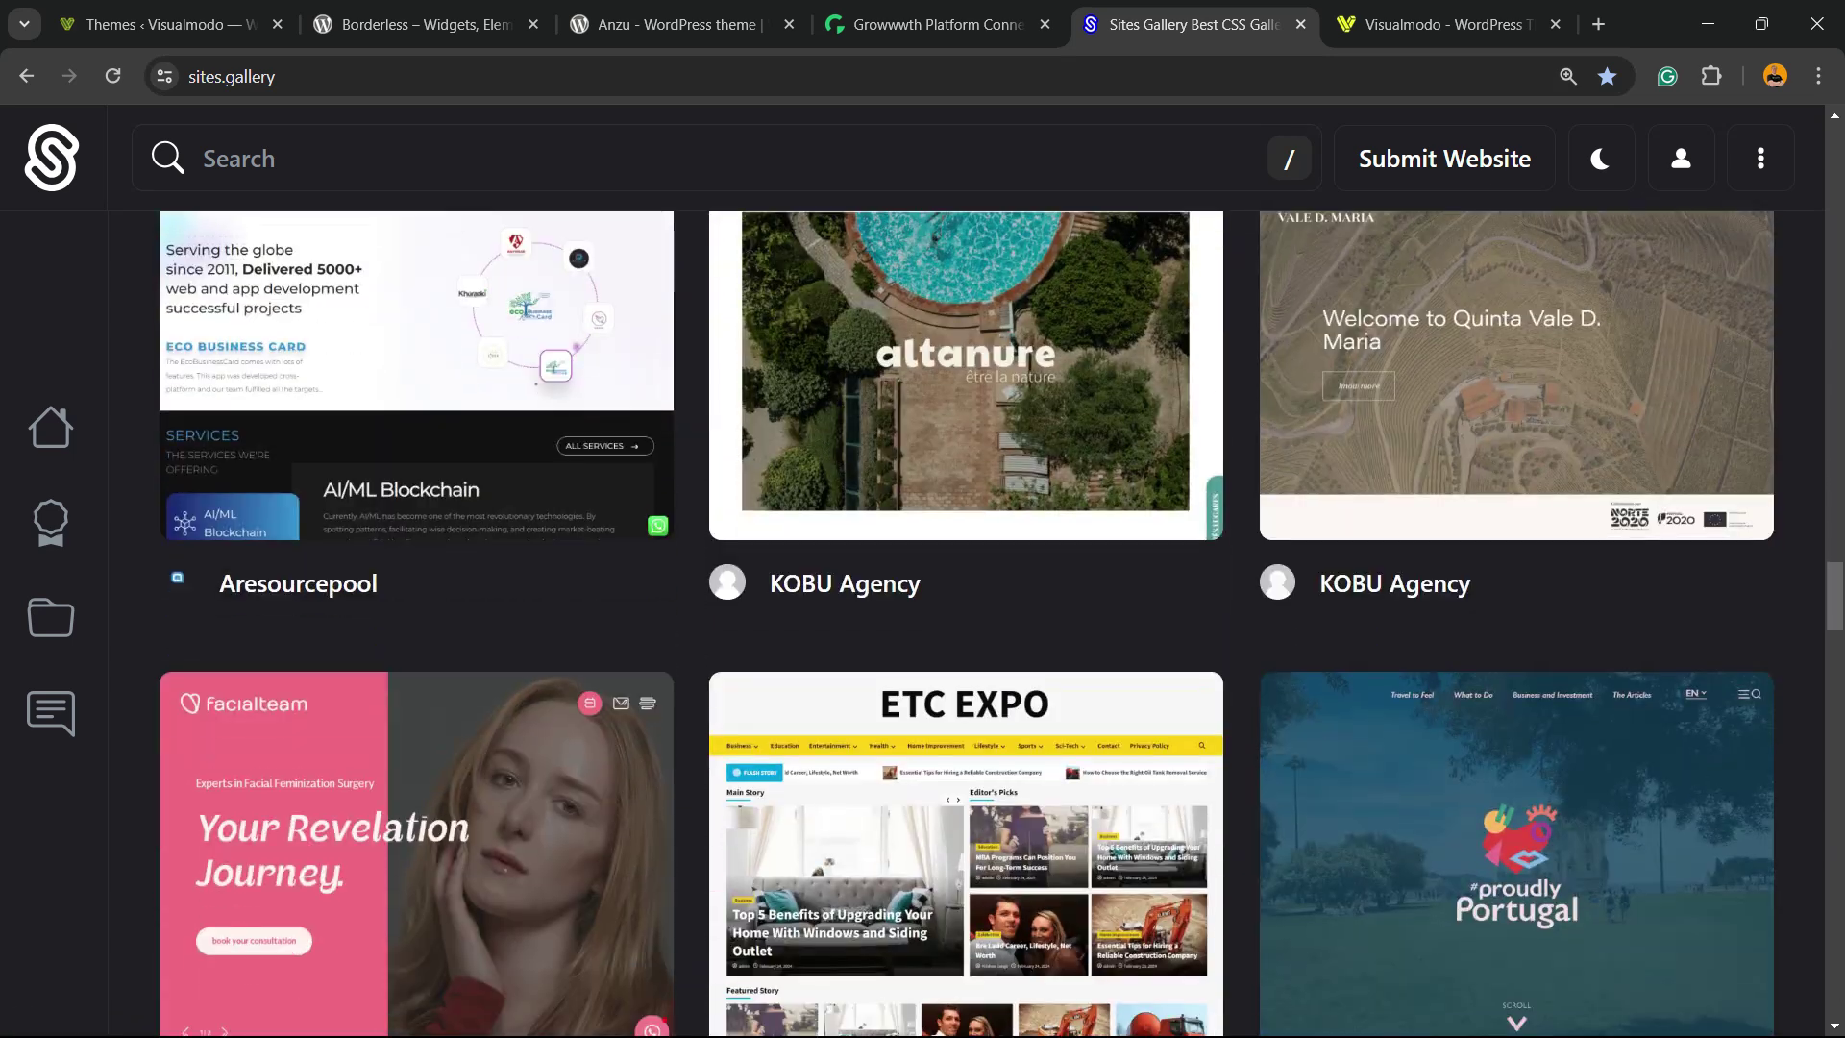
Open the WordPress themes catalogue on the Visualmodo website and browse its themes, enlarging the page zoom to 90%.
key(ctrl+Tab)
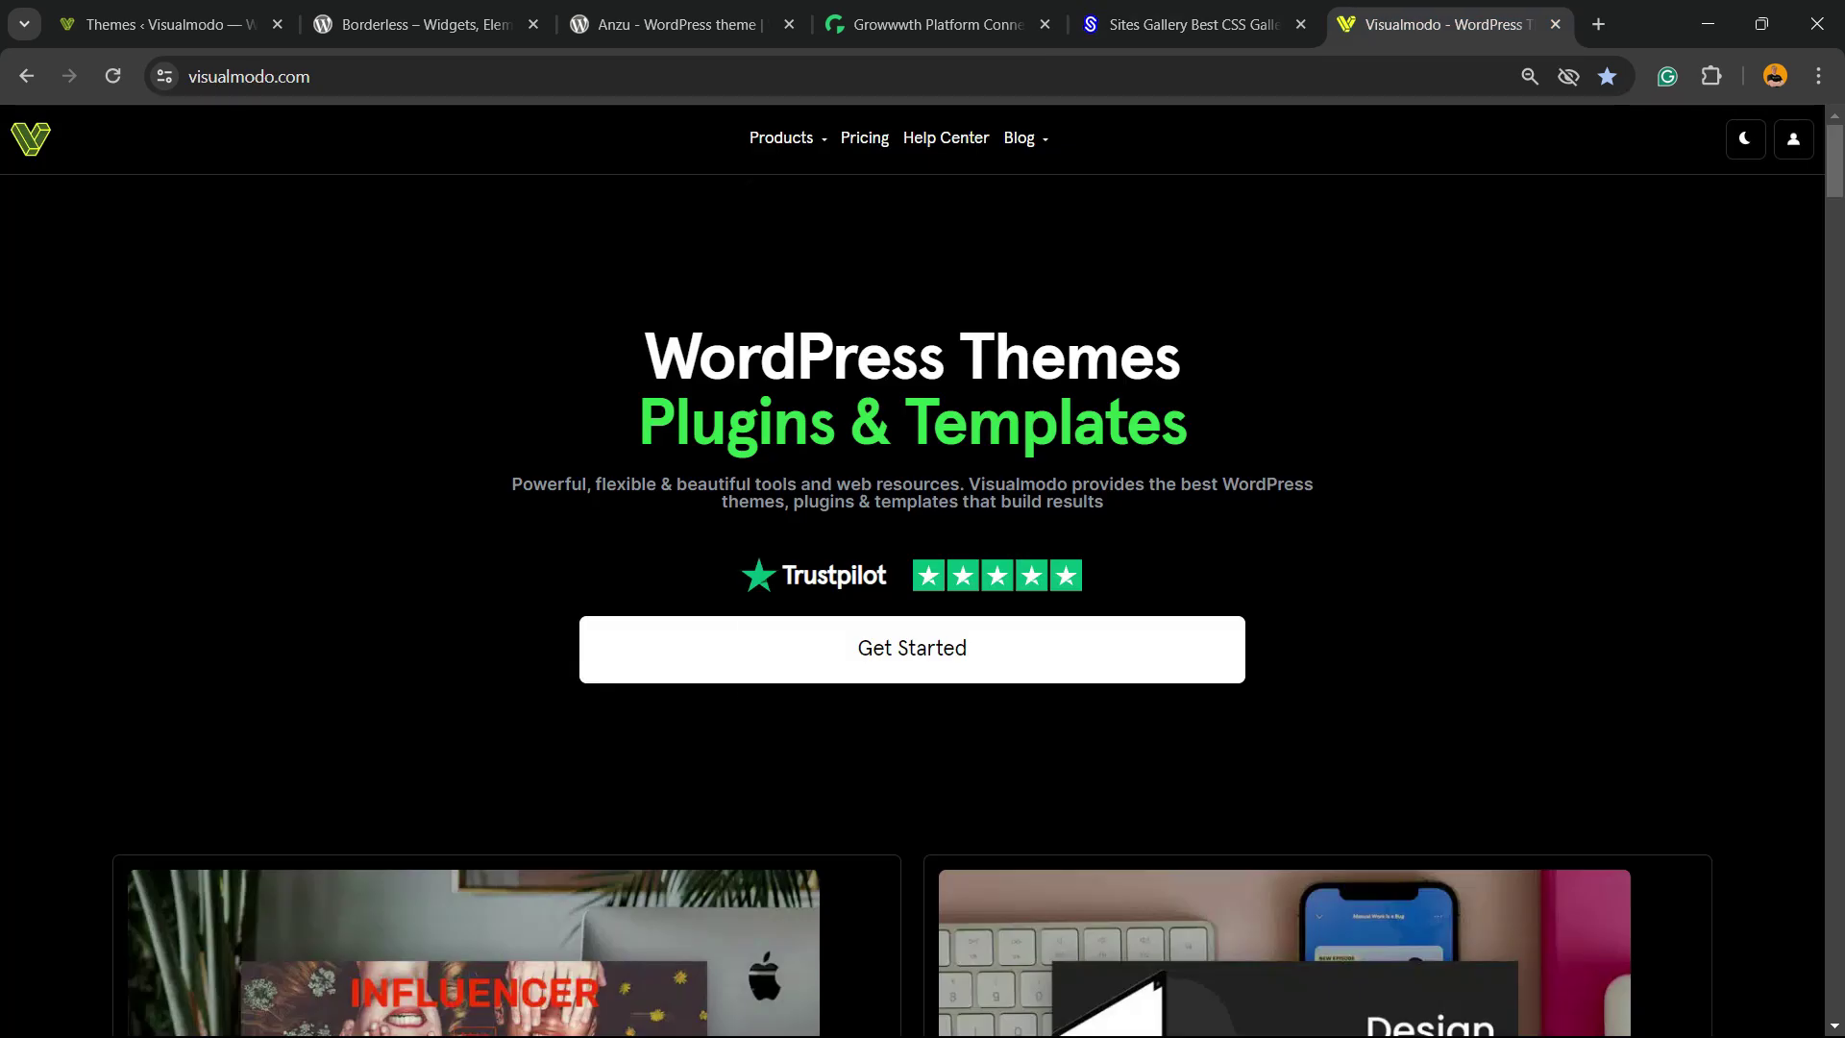
mouse_move(783, 138)
click(832, 337)
scroll(922, 577, down, 5)
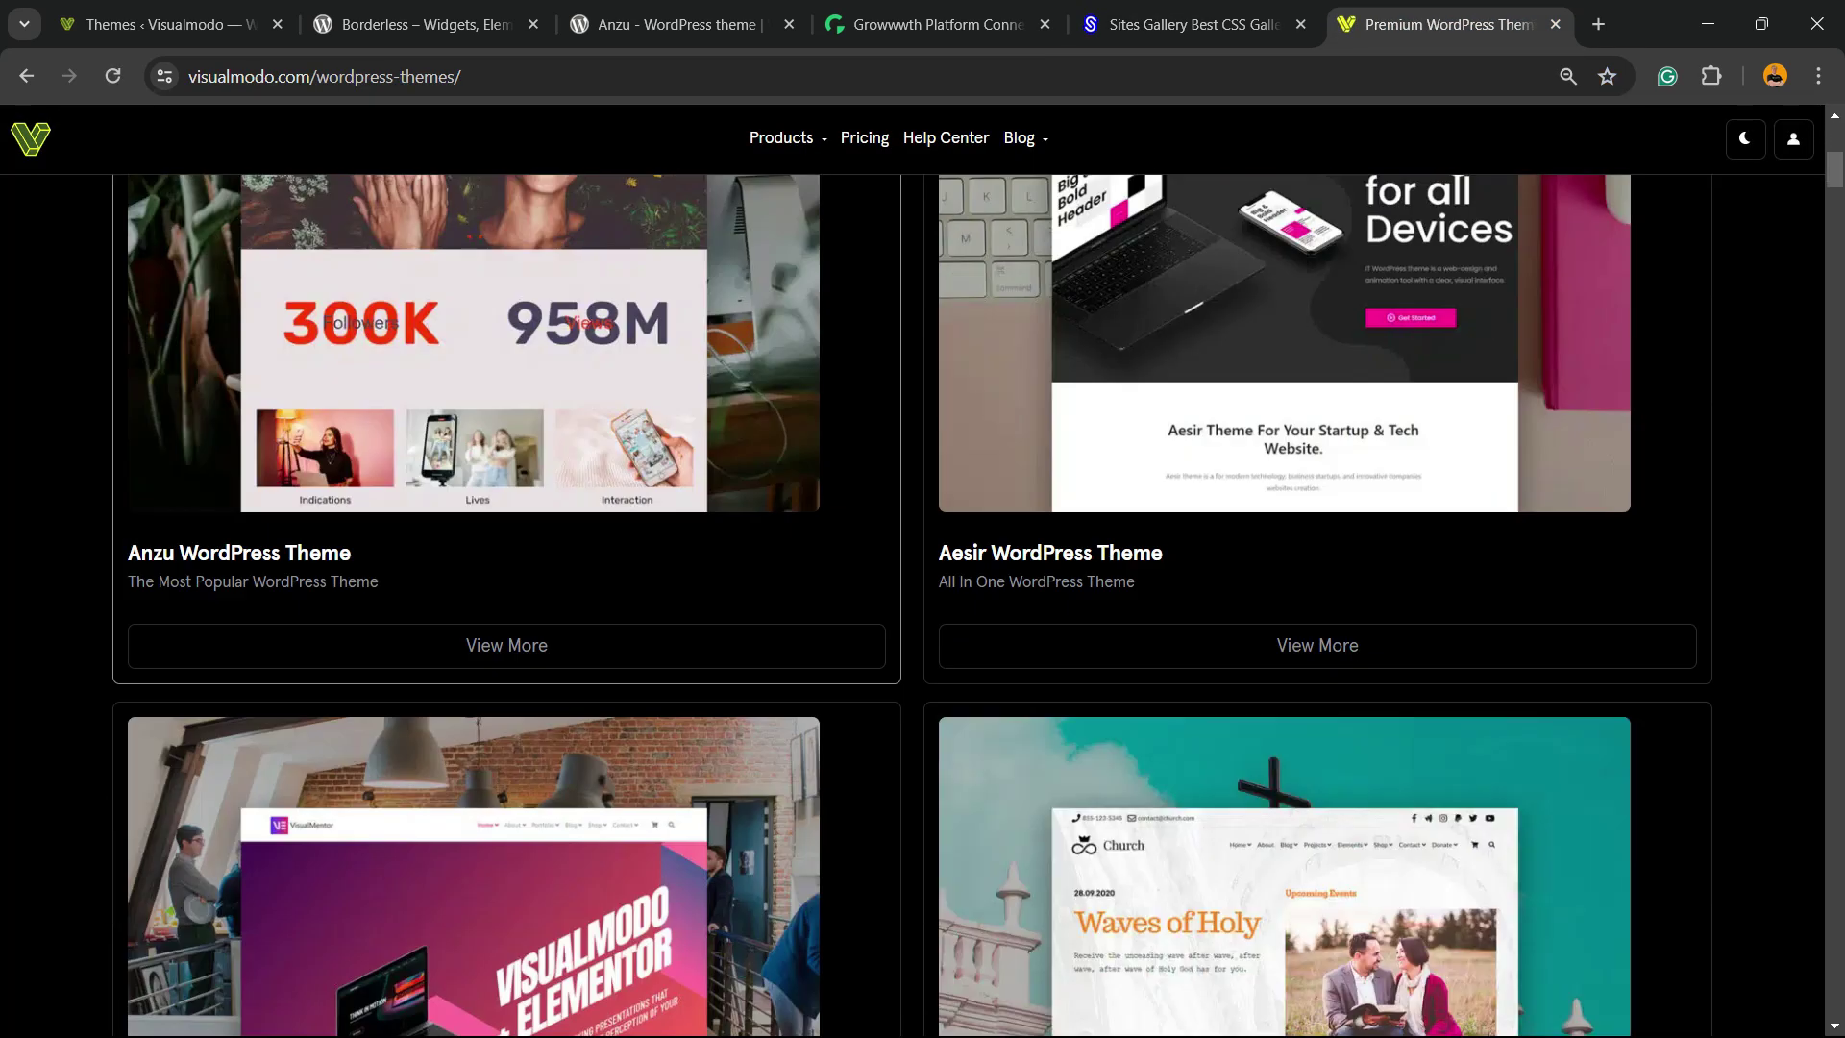
scroll(923, 576, down, 15)
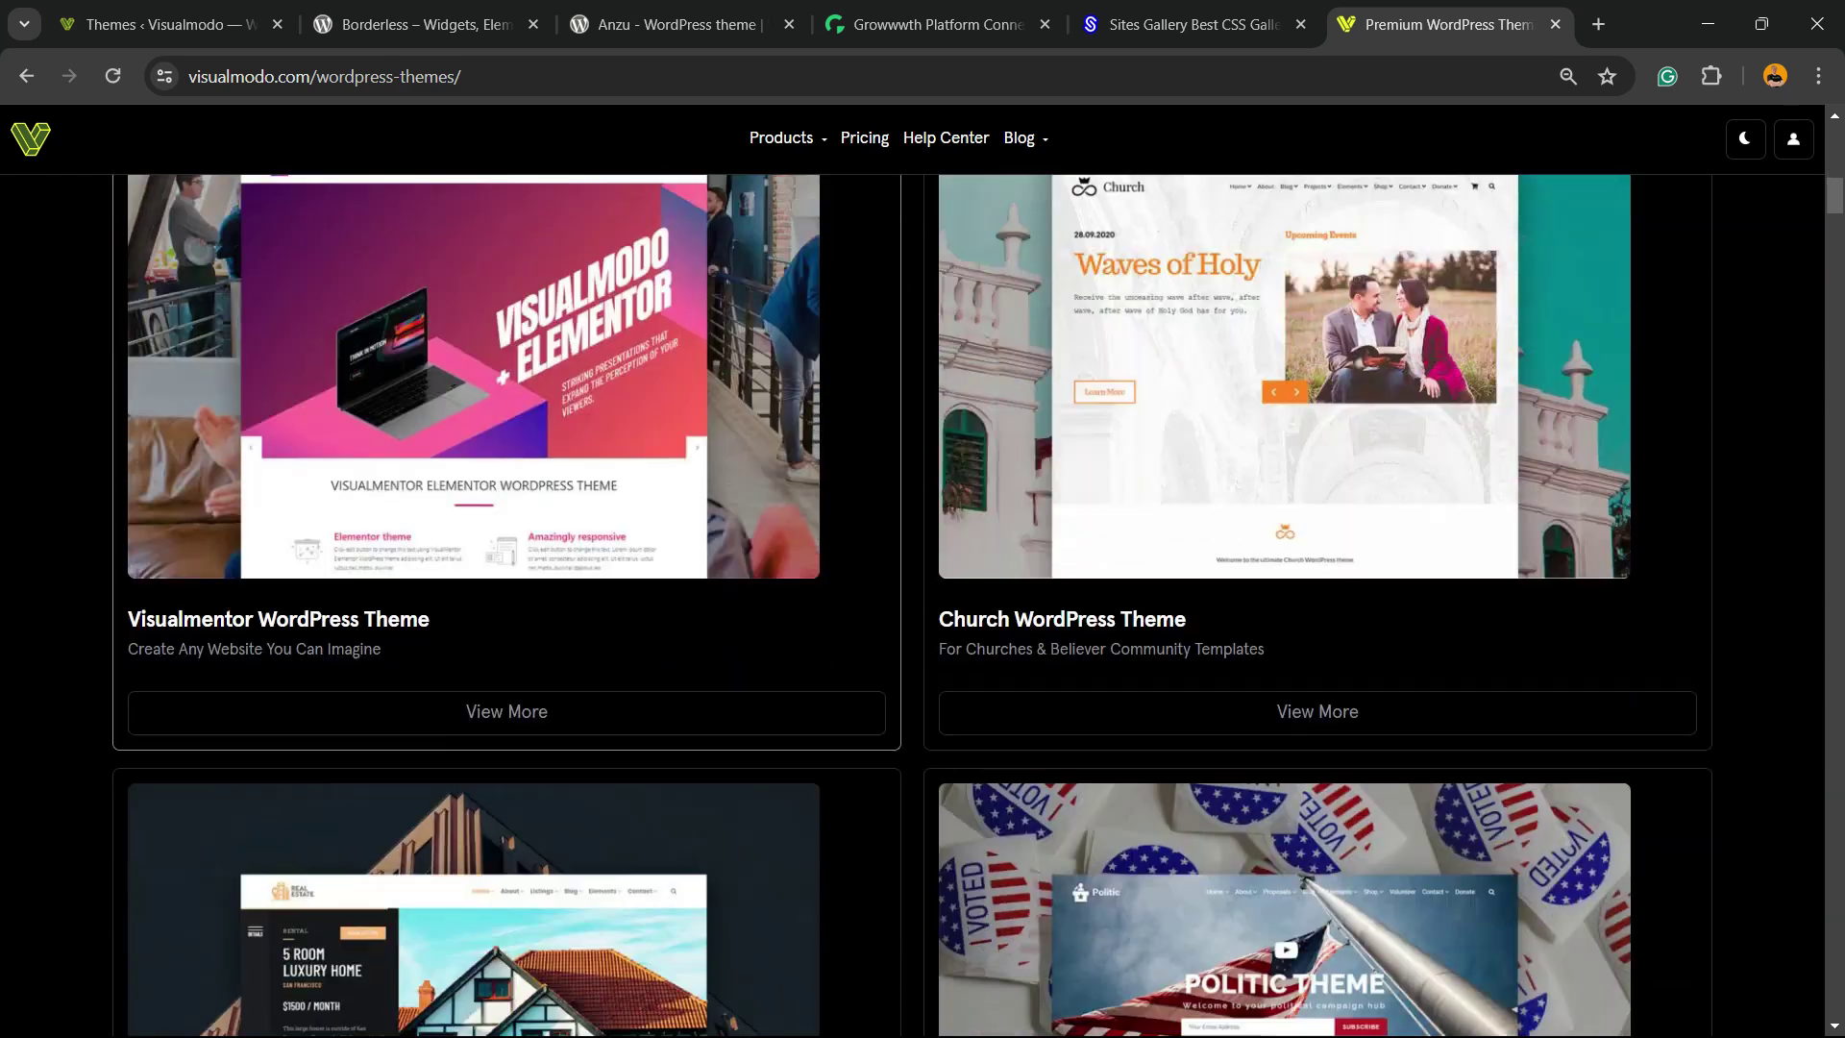
scroll(923, 577, down, 12)
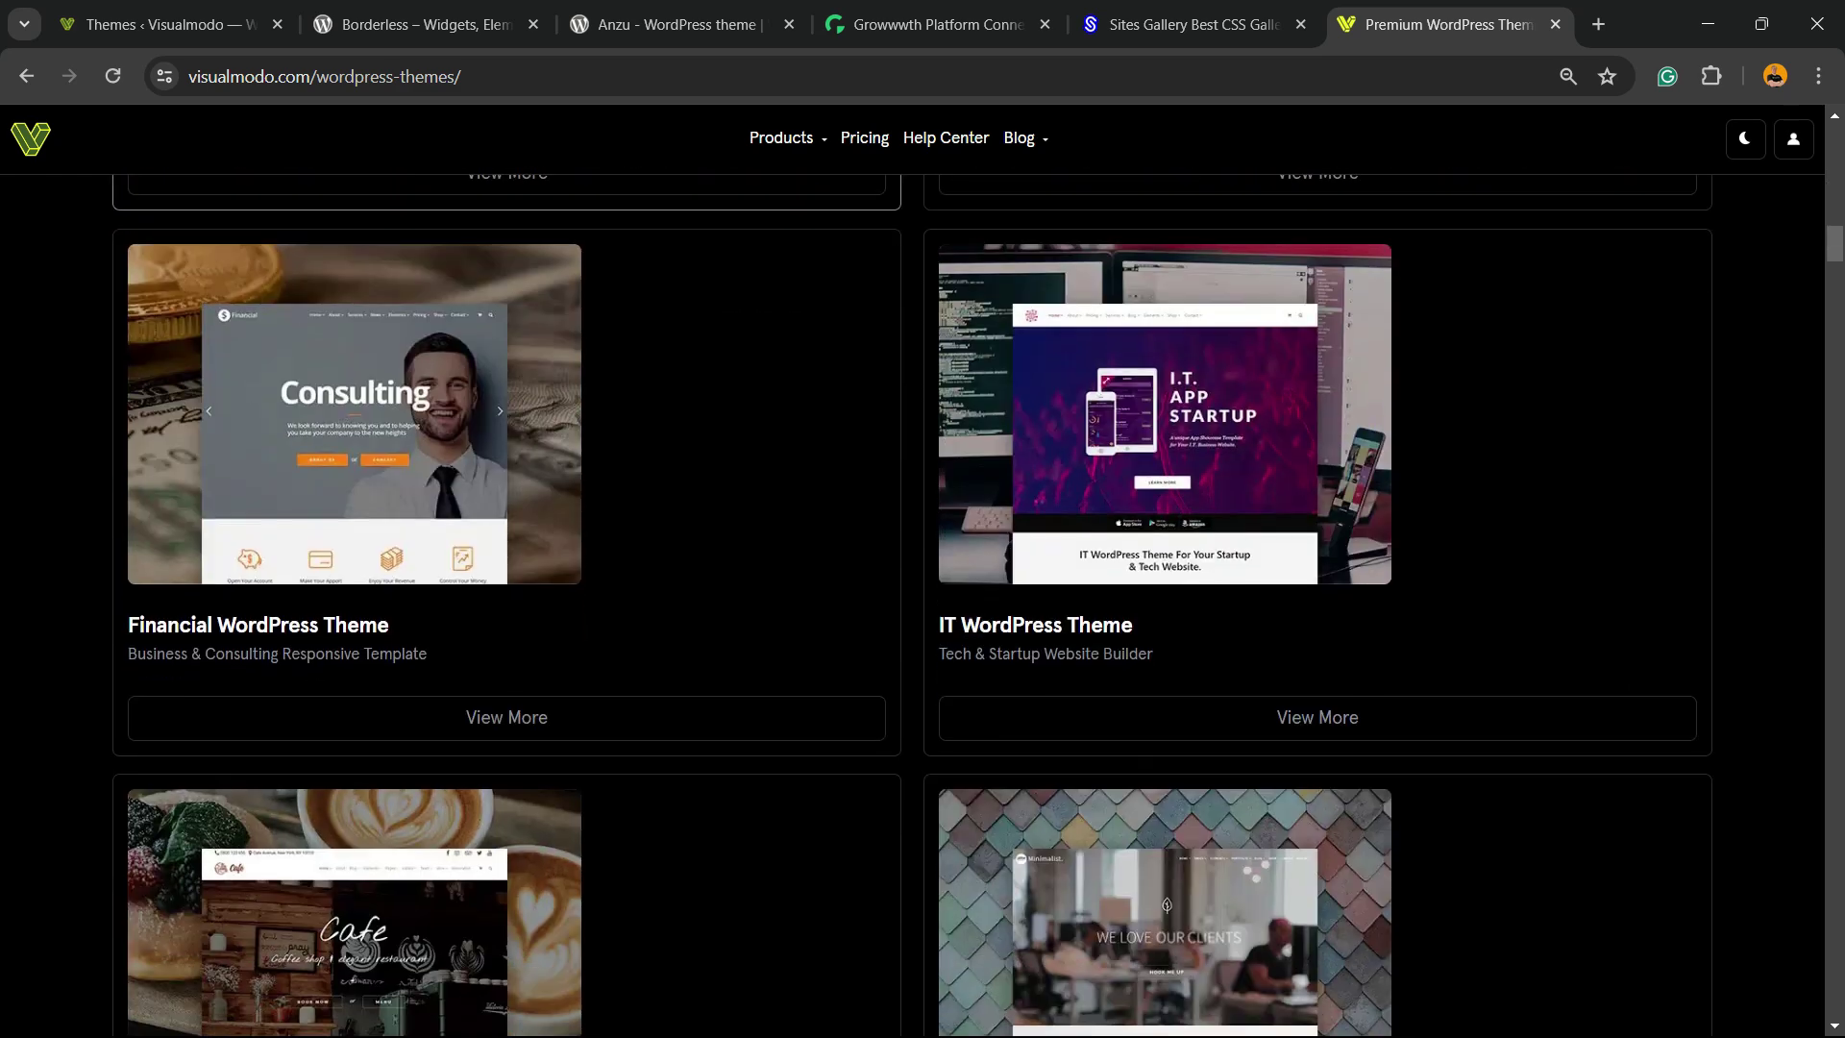
scroll(923, 577, down, 13)
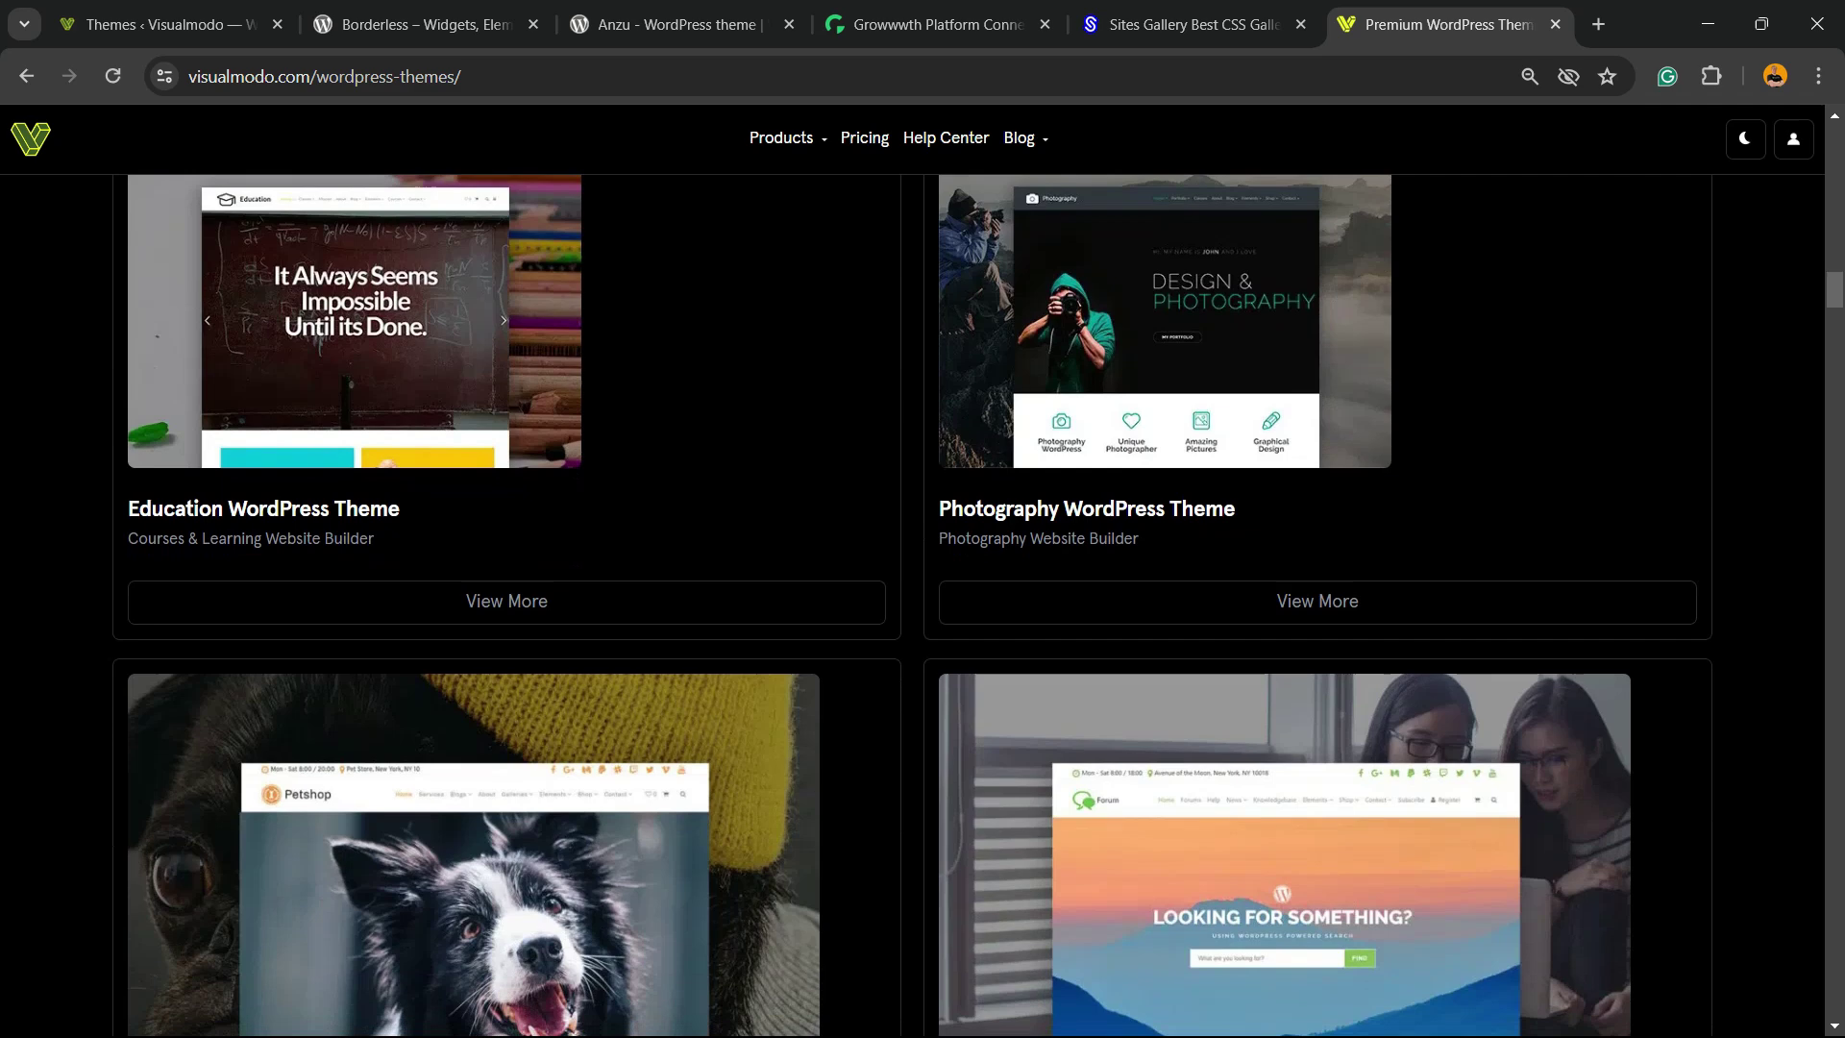
scroll(922, 576, down, 14)
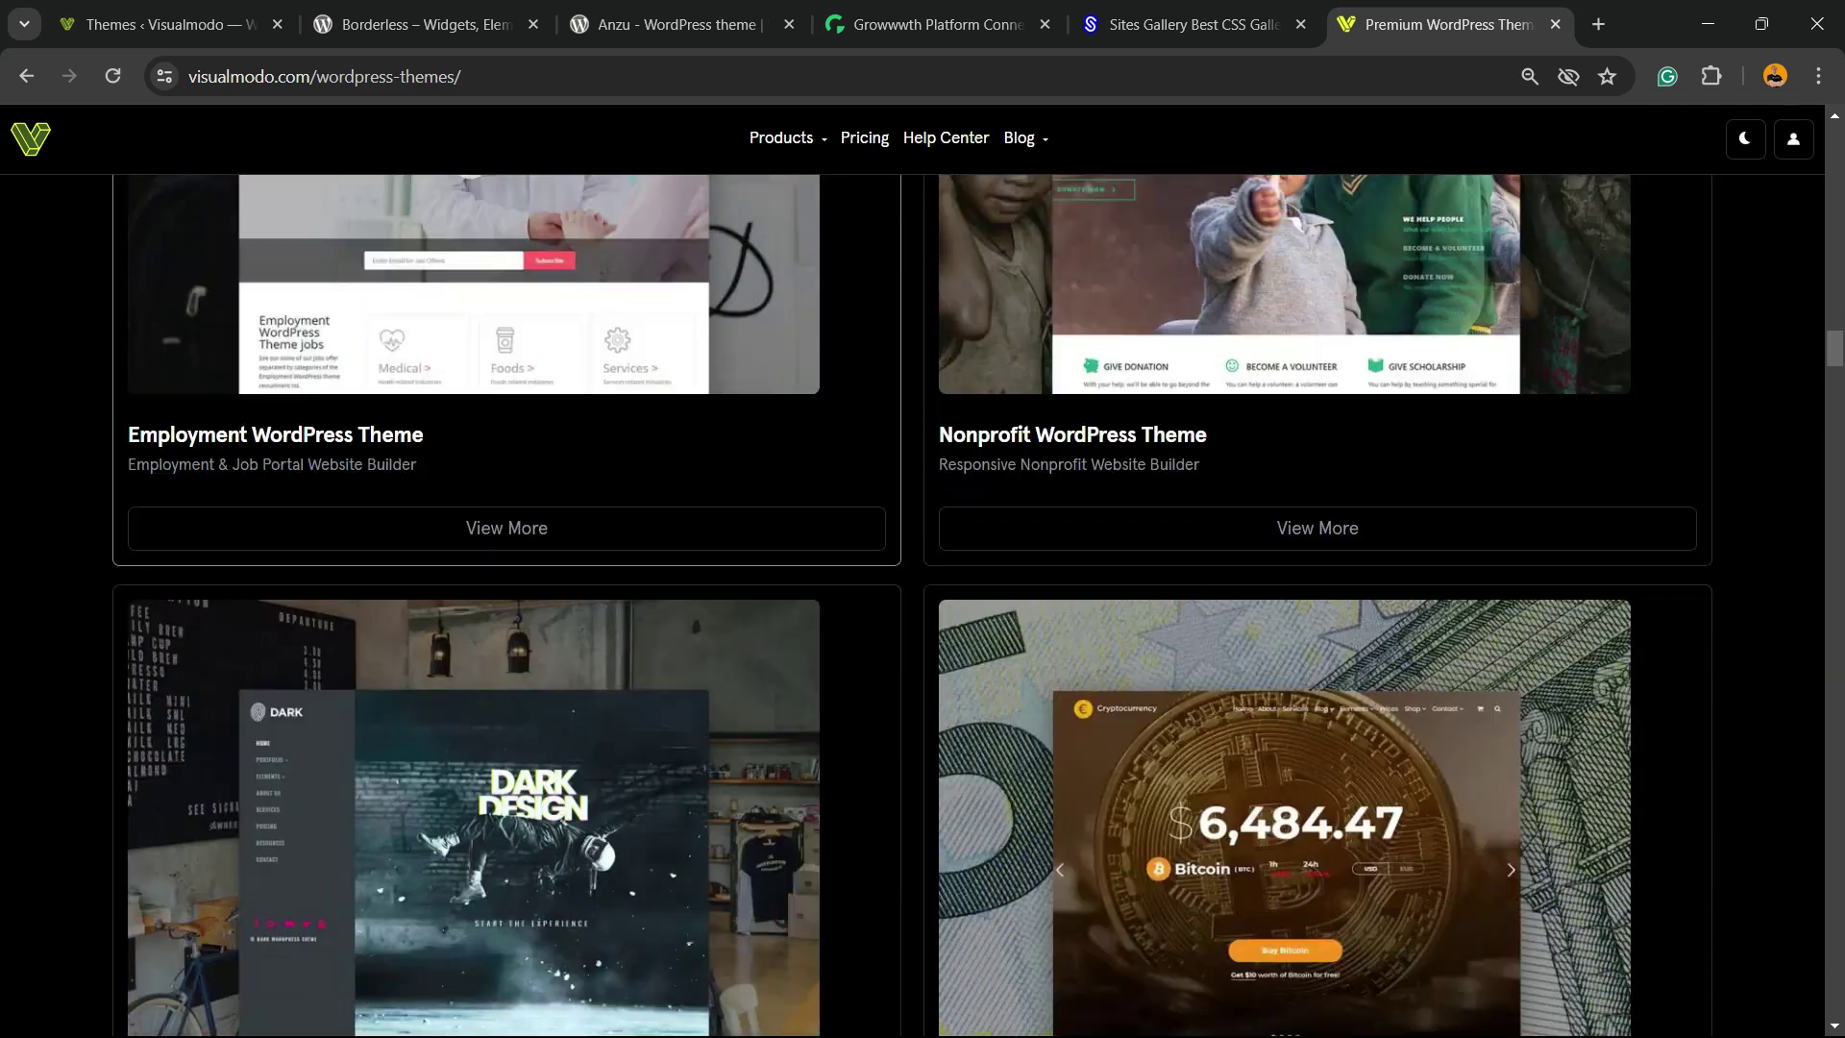
scroll(923, 577, down, 20)
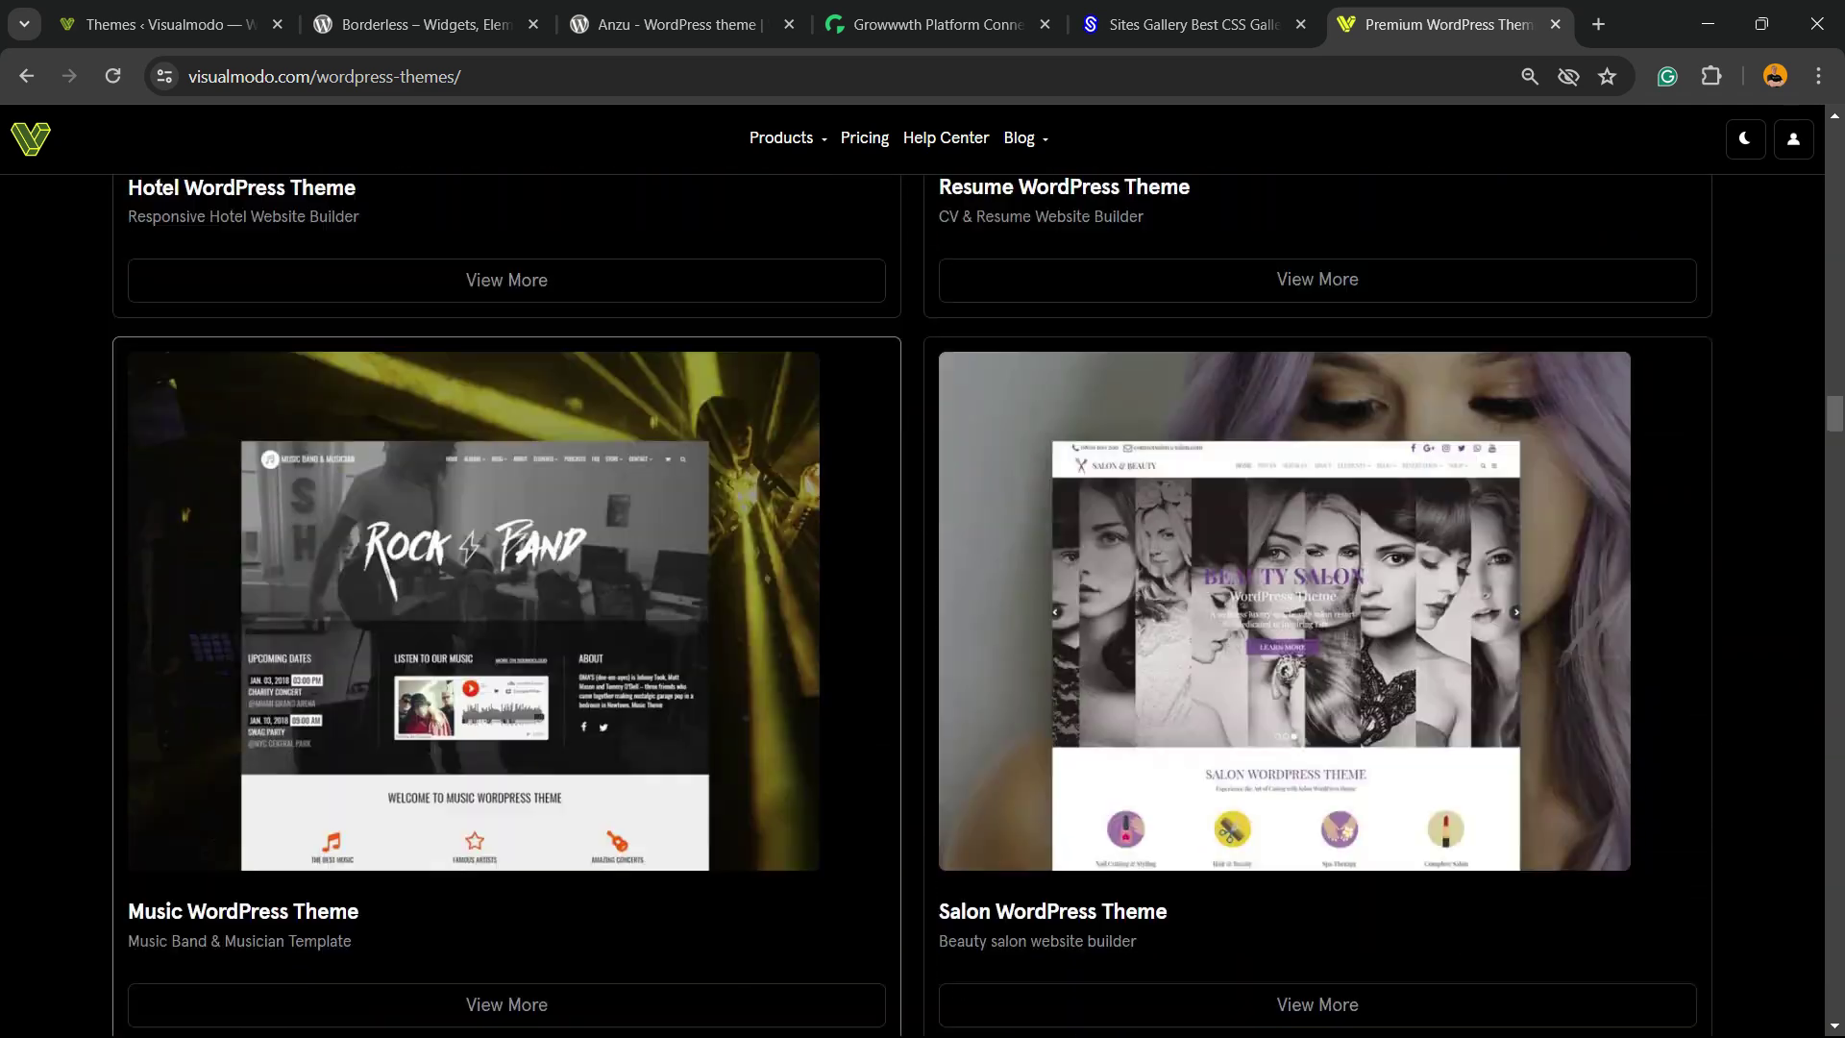
scroll(923, 576, down, 20)
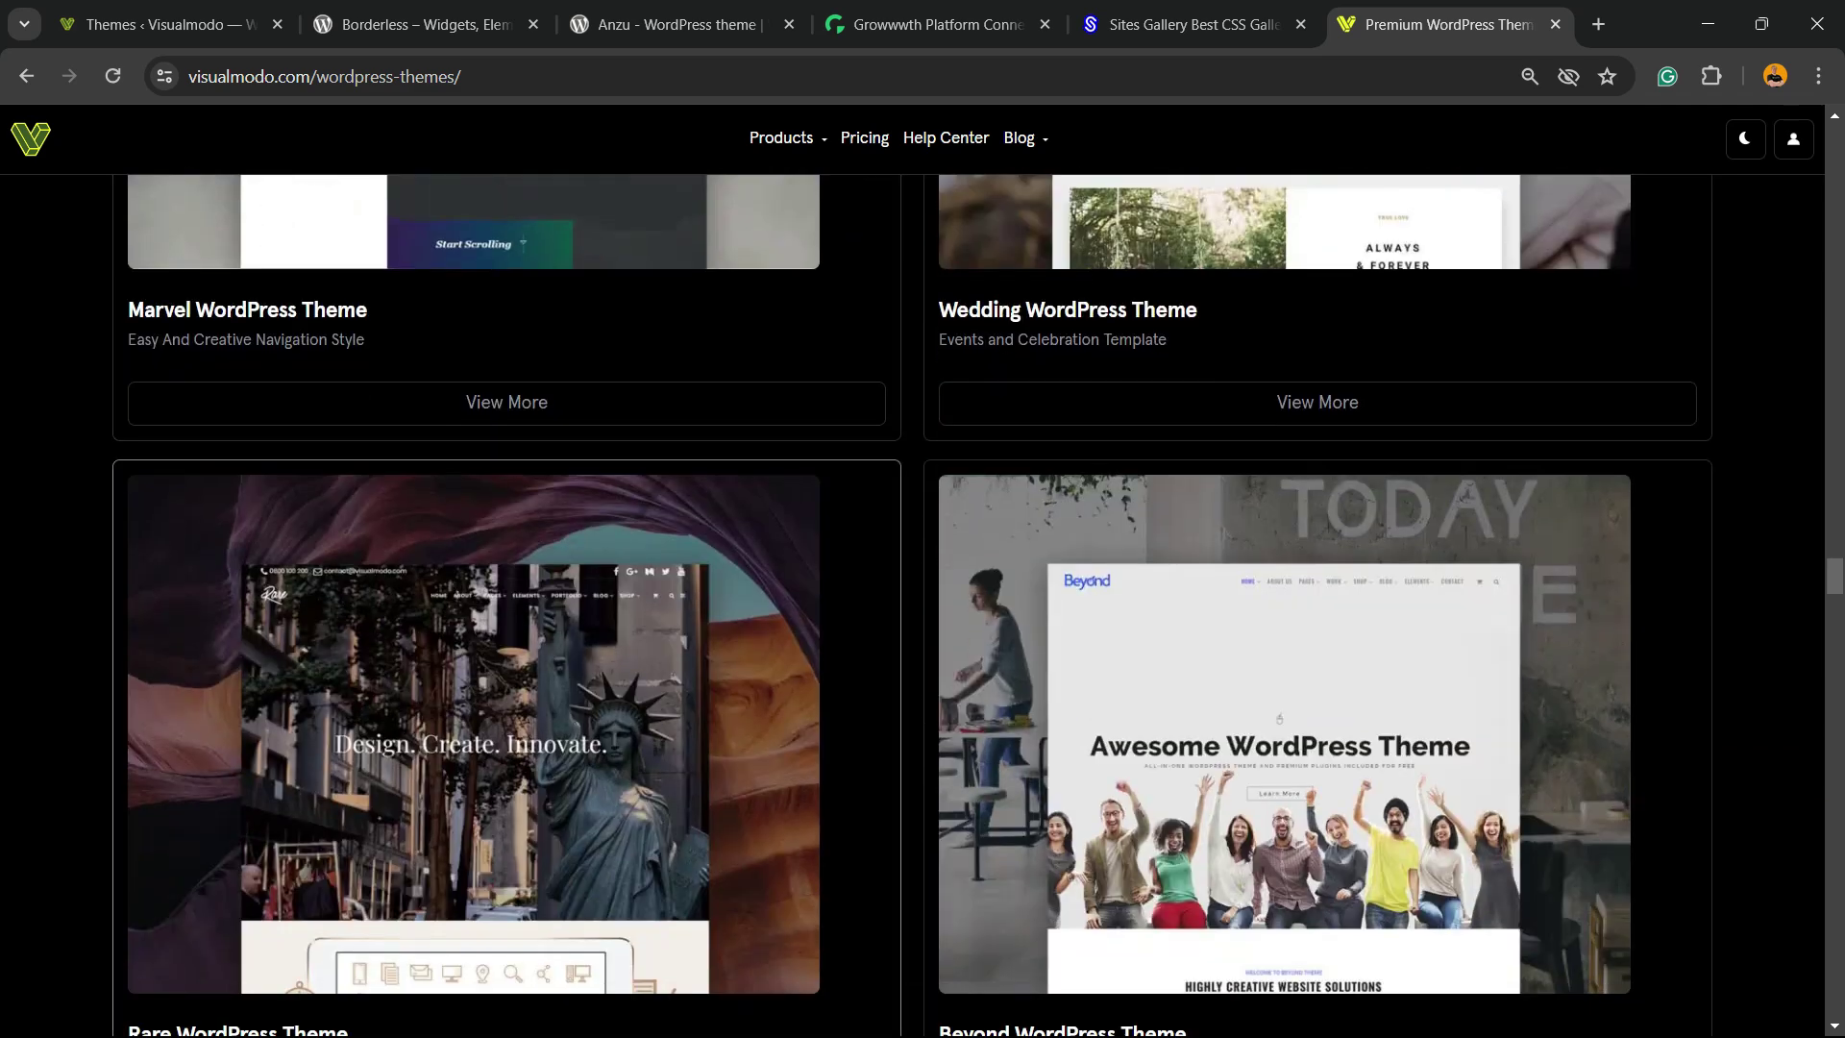
scroll(922, 576, down, 15)
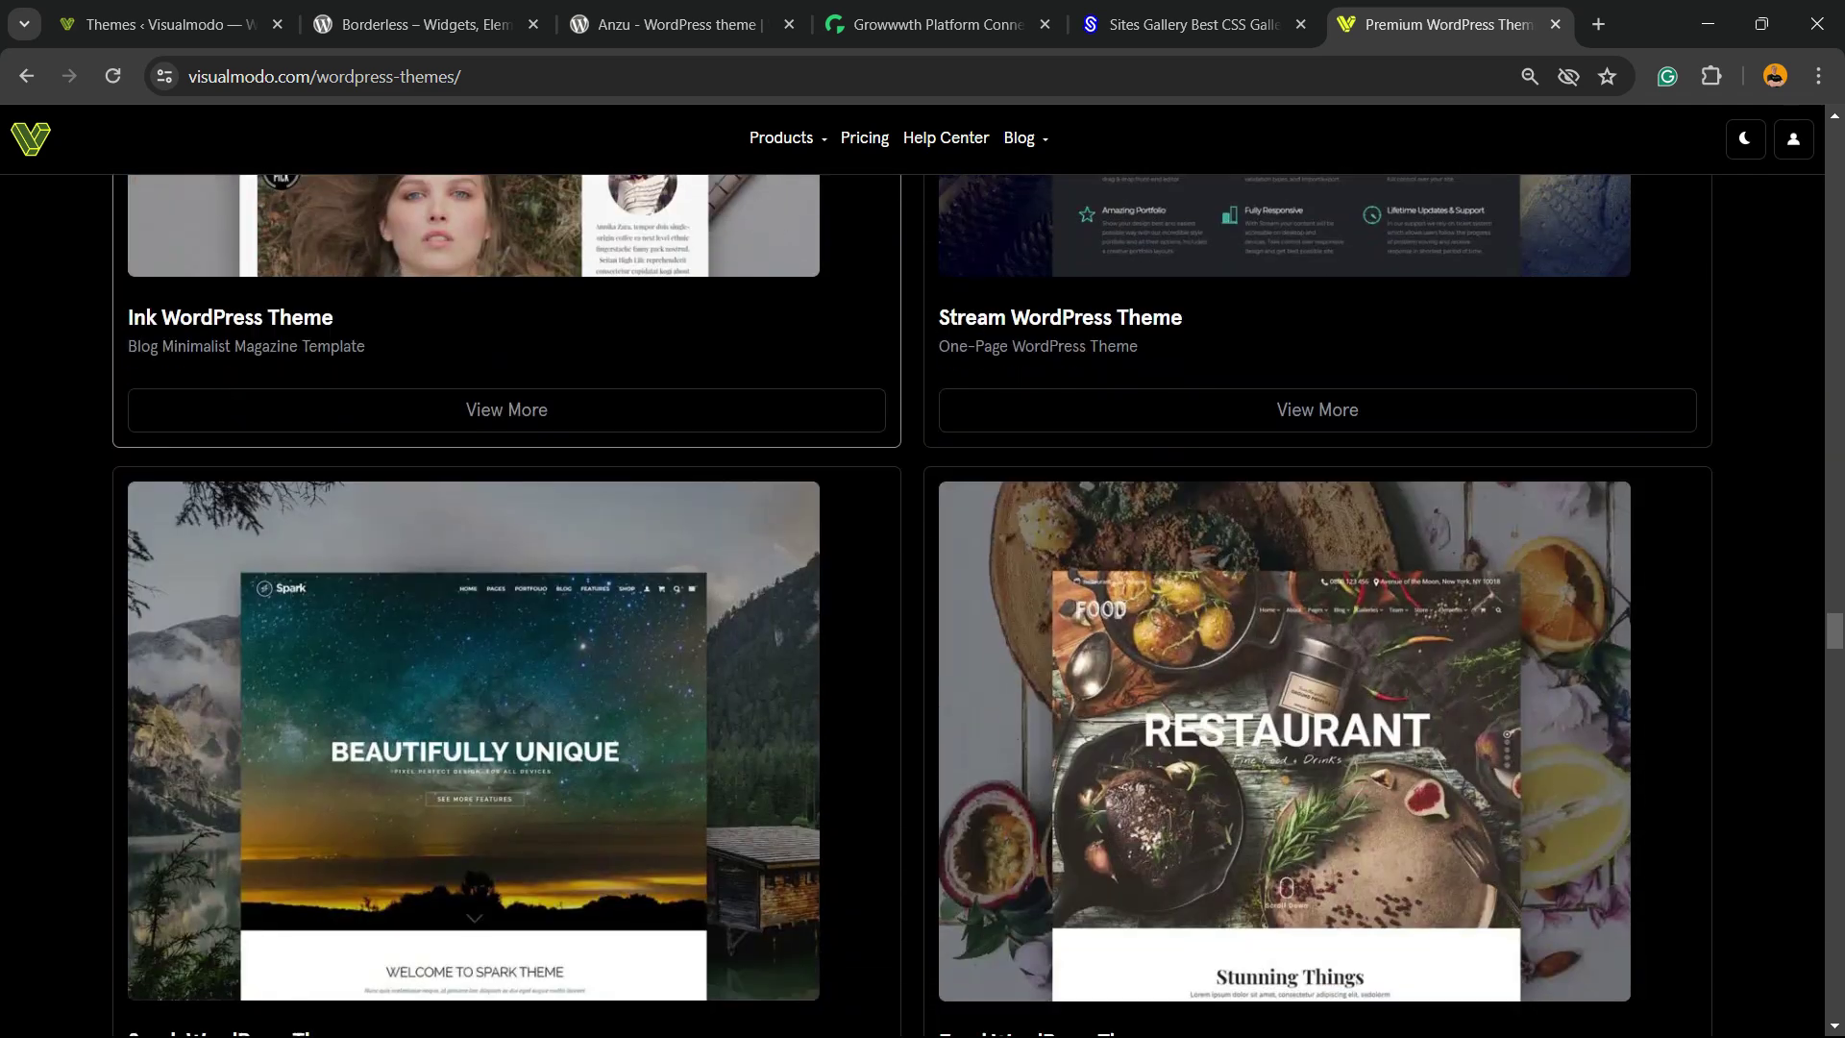
scroll(923, 576, down, 8)
key(ctrl+plus)
key(ctrl+plus)
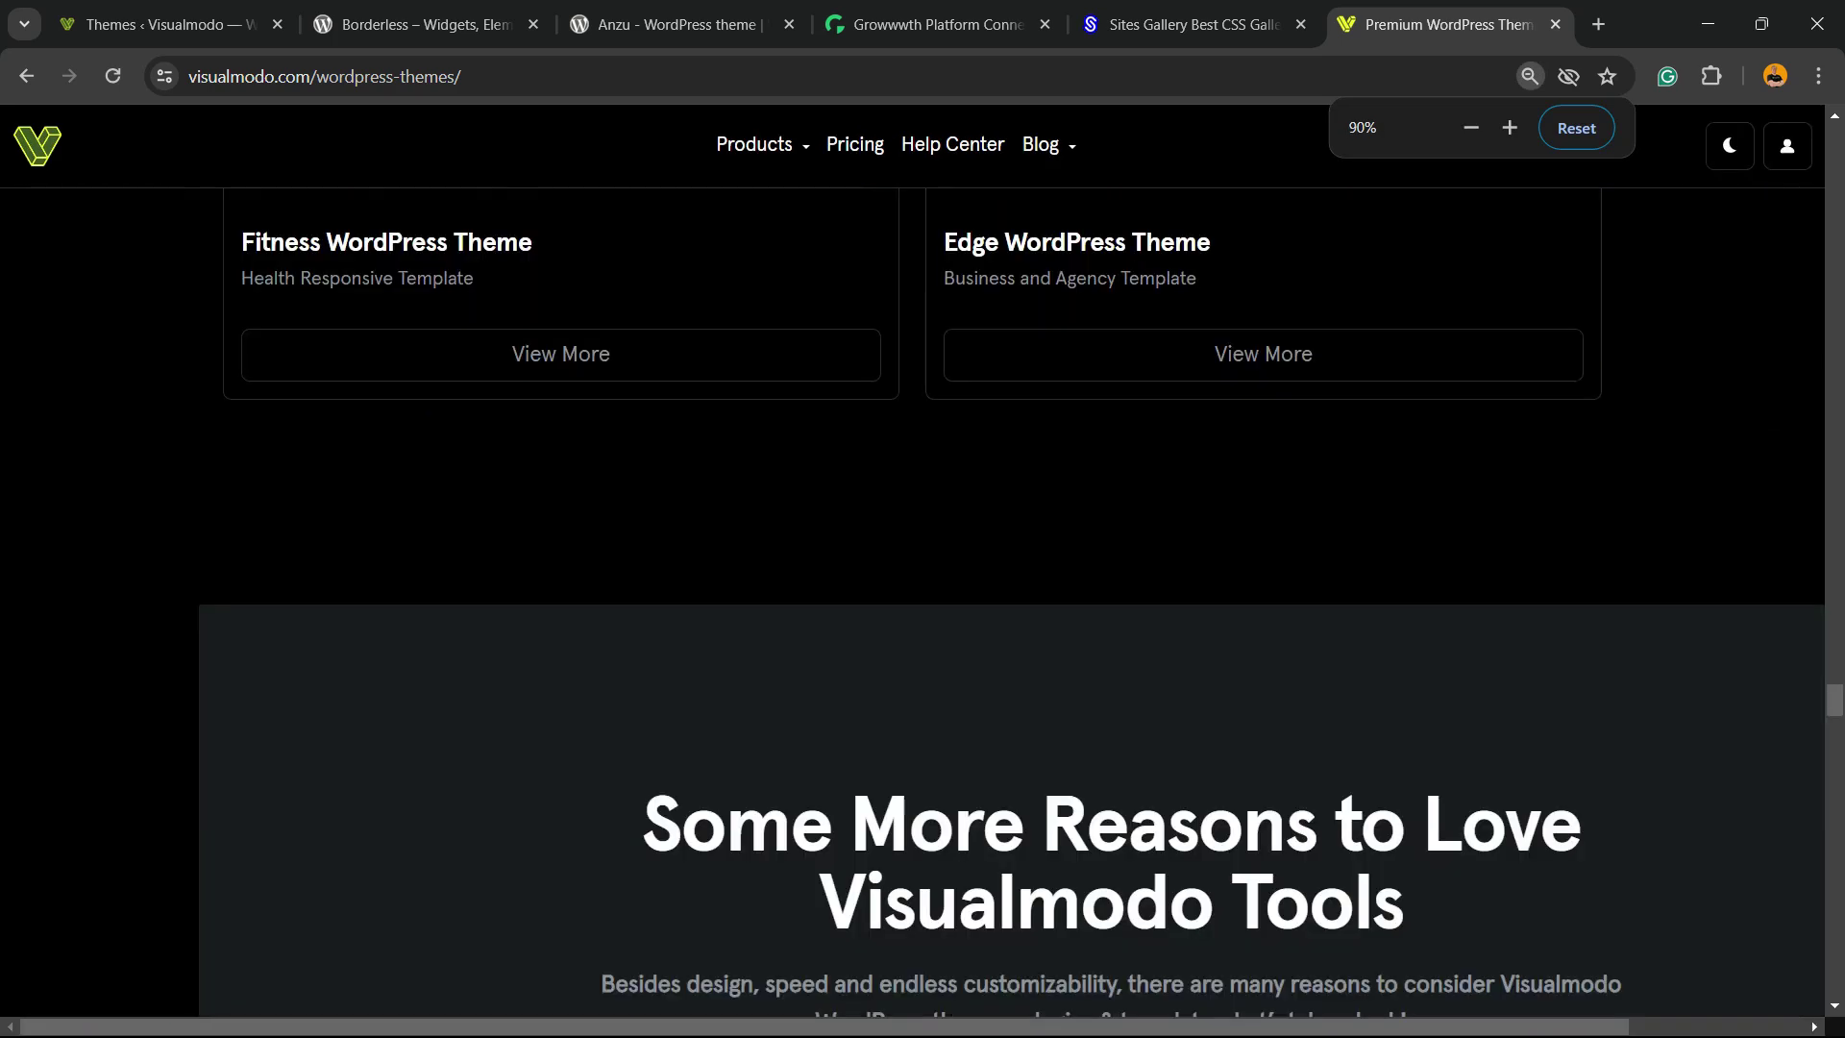
scroll(912, 625, up, 15)
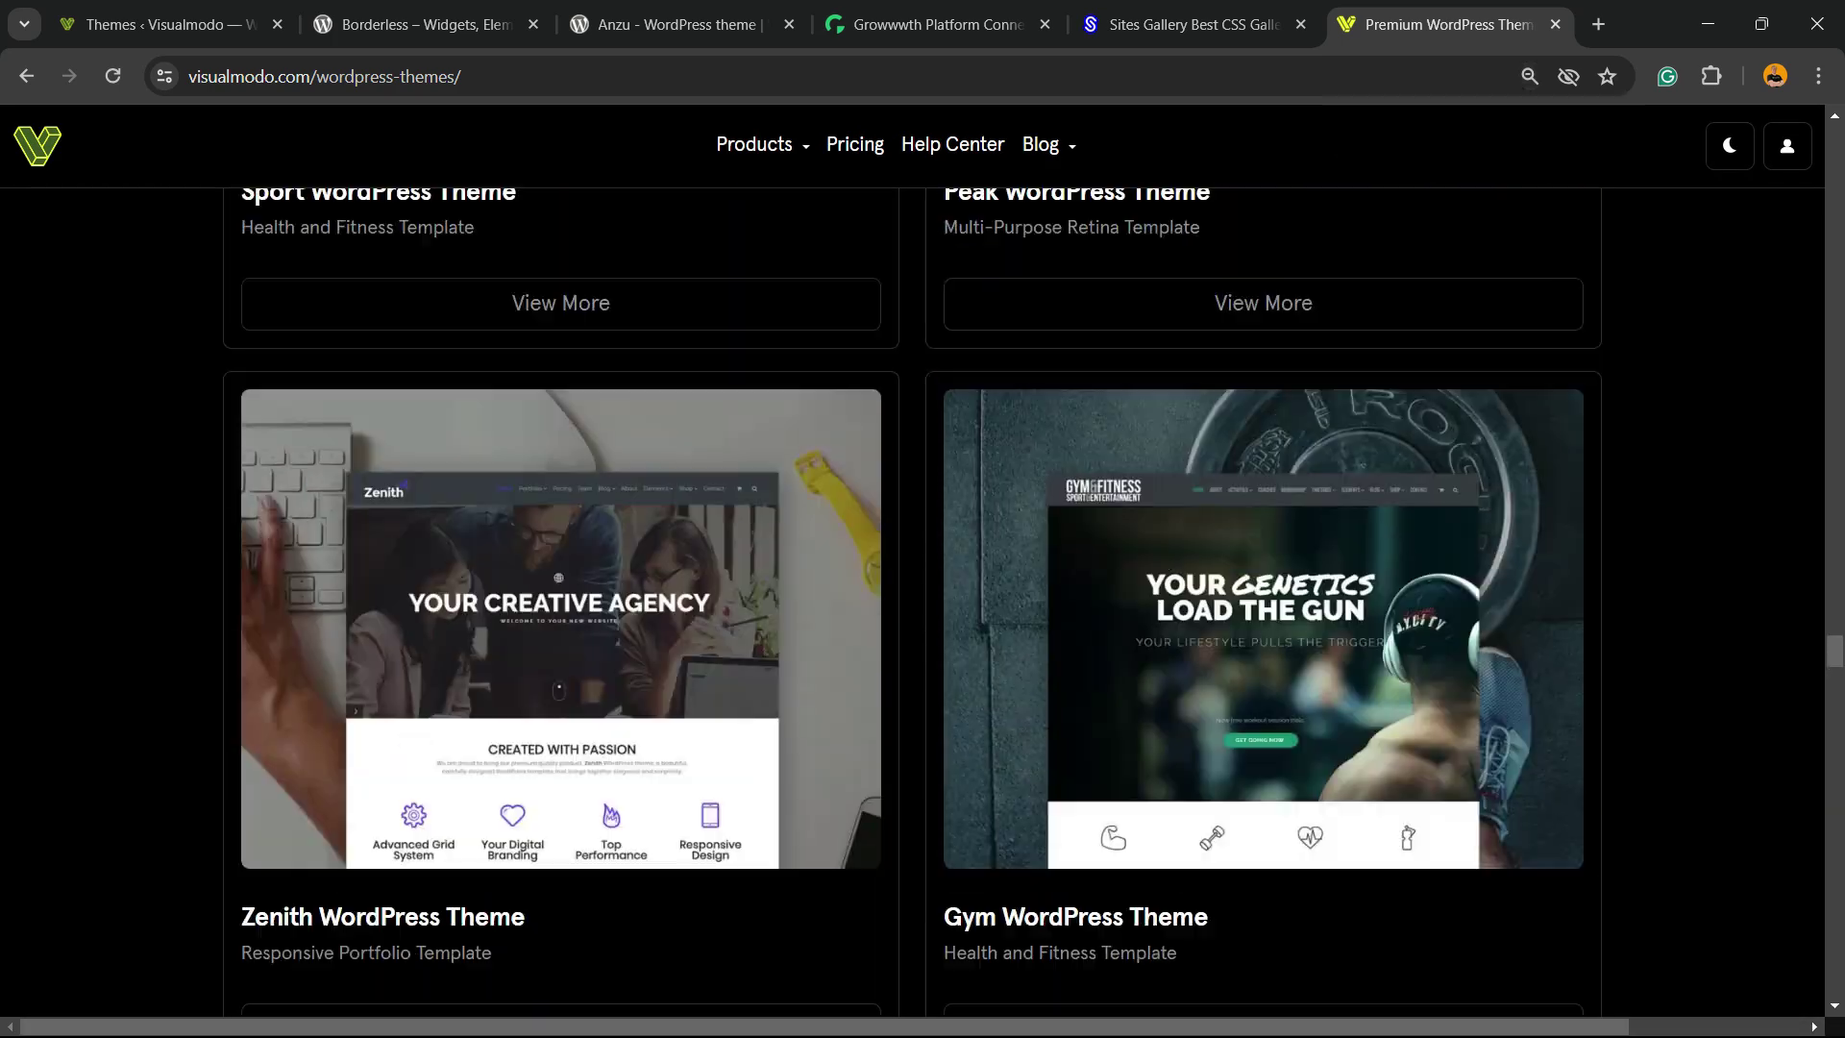